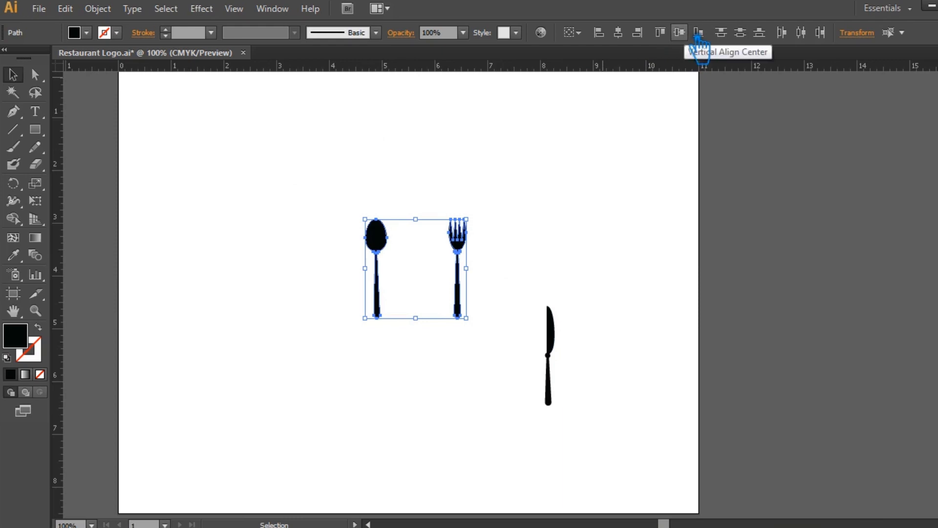
- Move the fork farther from the spoon and the knife off the artboard, and save the file
left_click(556, 256)
left_click_drag(478, 253, 496, 262)
left_click(527, 298)
left_click_drag(552, 342, 827, 321)
left_click(587, 259)
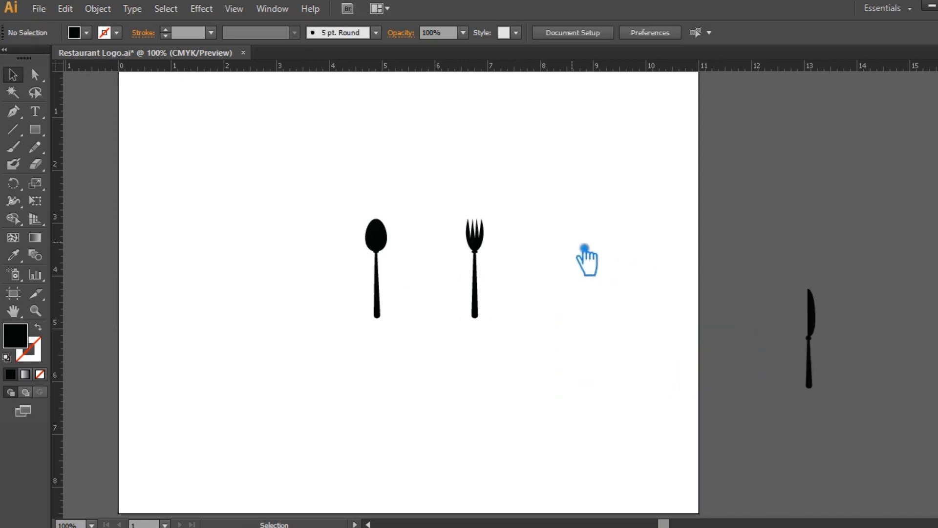
key("ctrl+s")
- Draw a flat black ellipse about 2.4 in wide and 0.6 in high above the spoon
left_click(43, 132)
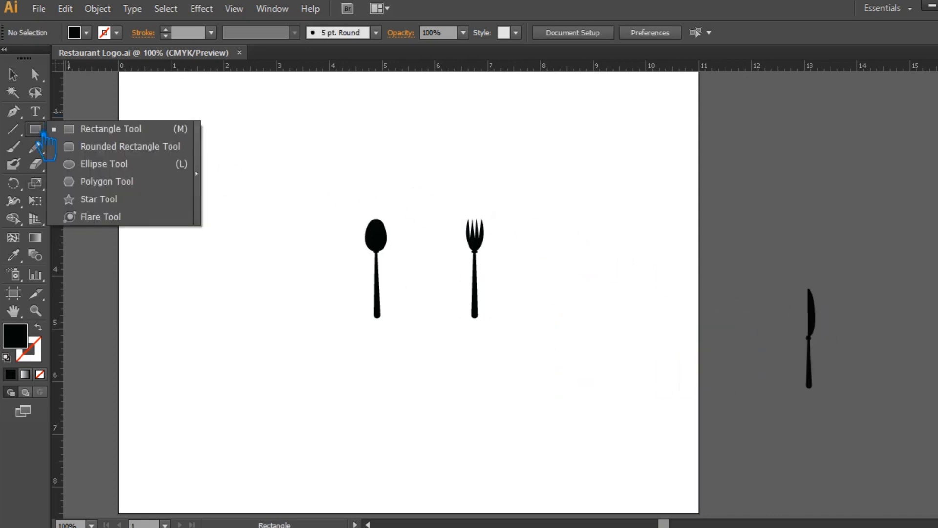
left_click_drag(43, 132, 117, 164)
left_click_drag(195, 168, 318, 196)
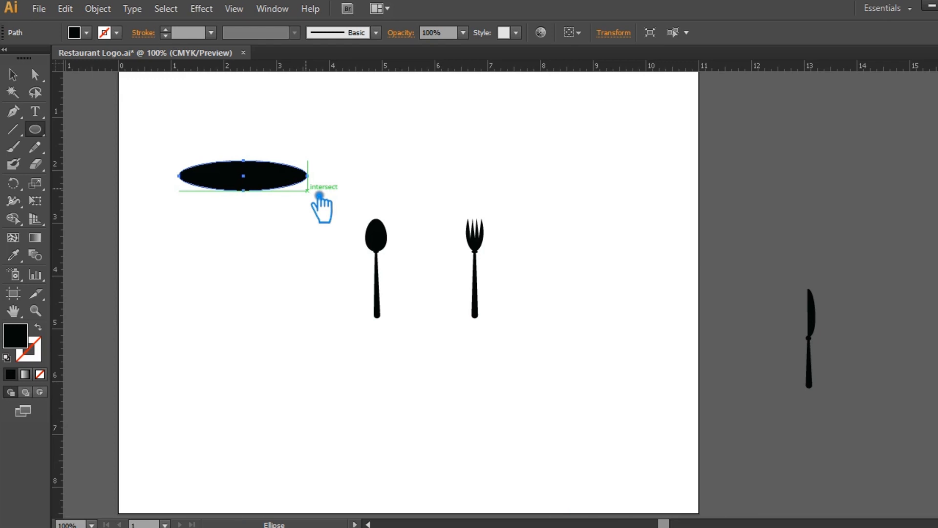
- Convert the ellipse's right anchor to a corner point and bend the shape into an upward-curving, tapered moustache half
key("a")
left_click(307, 175)
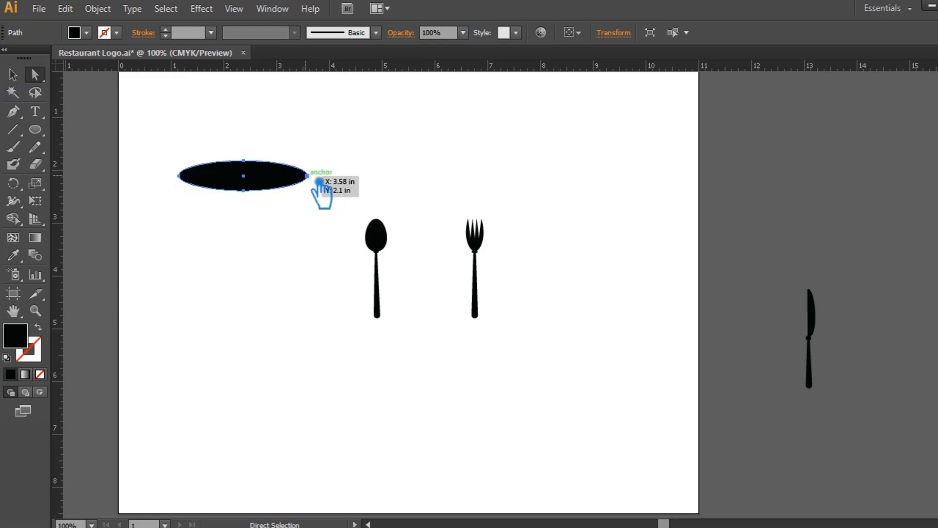
left_click_drag(14, 112, 92, 162)
left_click(307, 175)
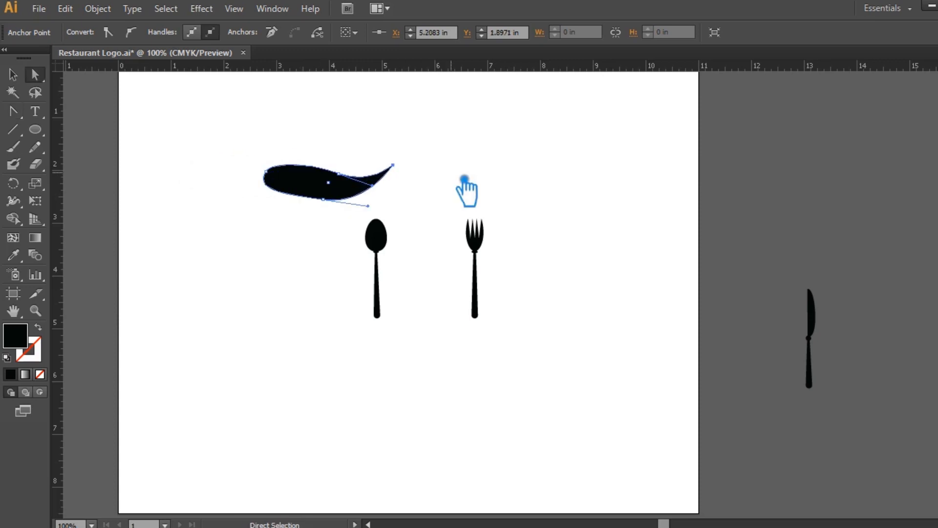
- Lower the upper middle anchor of the moustache half to Y 2.1494 in
left_click(339, 173)
left_click_drag(353, 179, 362, 187)
key("Down")
key("Down")
key("Down")
key("Down")
key("Down")
key("Down")
key("Down")
key("Down")
key("Down")
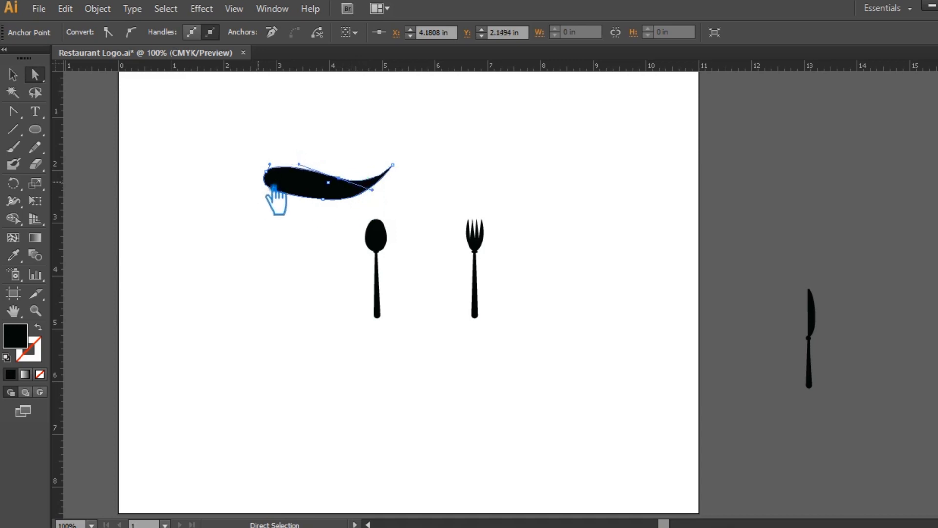
- Shorten the moustache half by moving its rounded end's anchor inward to X 2.9931 in, and deselect it
left_click(266, 172)
key("Right")
key("Right")
key("Right")
key("Right")
key("Right")
key("Right")
key("Right")
key("Right")
key("Right")
key("Right")
key("Right")
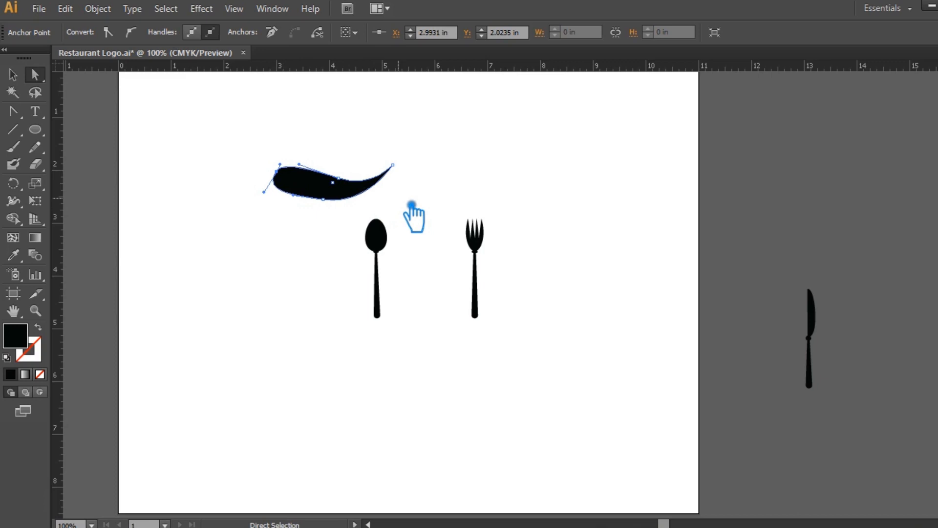
left_click(15, 76)
left_click(555, 230)
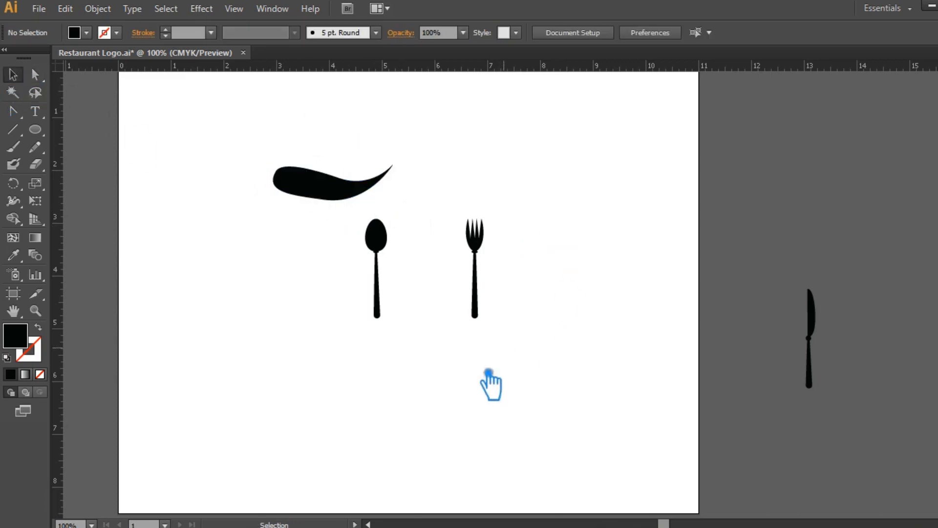
- Fine-tune the curve at the rounded end of the moustache half
left_click_drag(437, 385, 371, 385)
left_click(250, 198)
key("a")
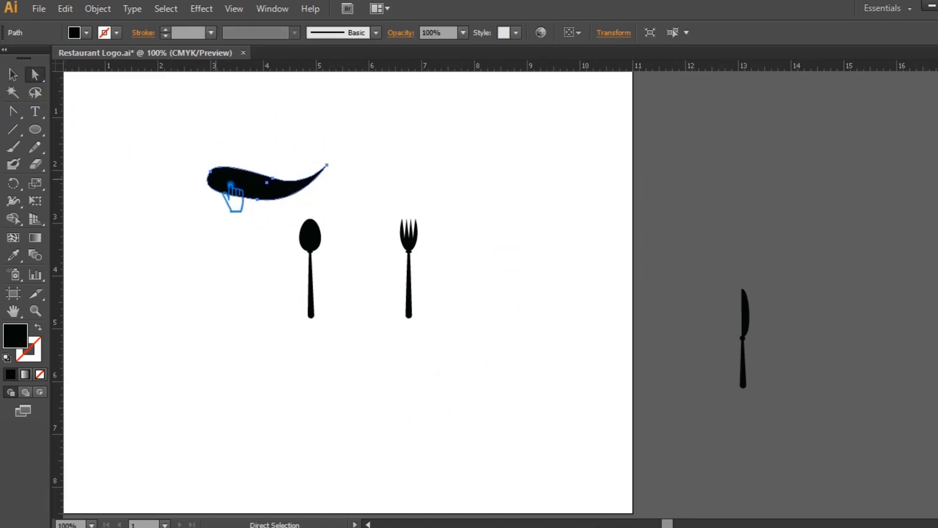
left_click(211, 172)
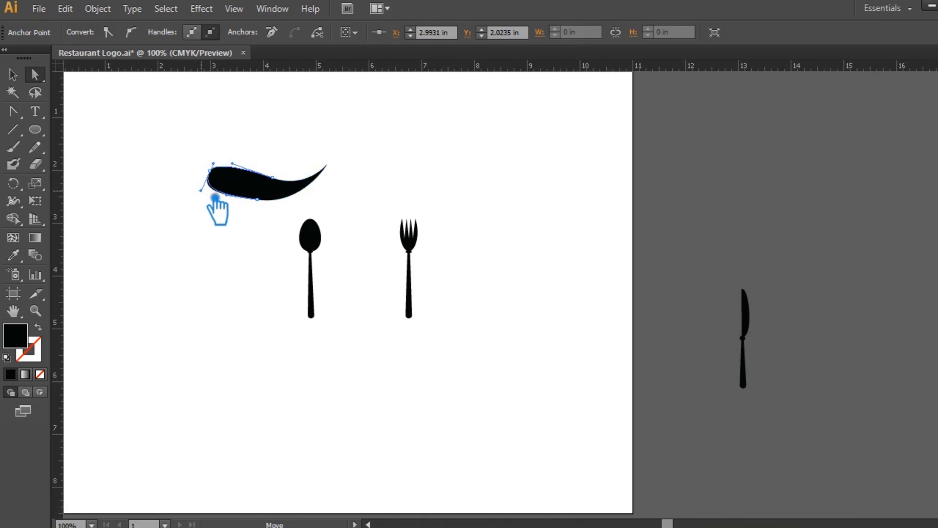
left_click(240, 244)
- Move the moustache half above the fork and create a horizontally mirrored copy with Reflect
key("v")
left_click_drag(264, 202, 434, 187)
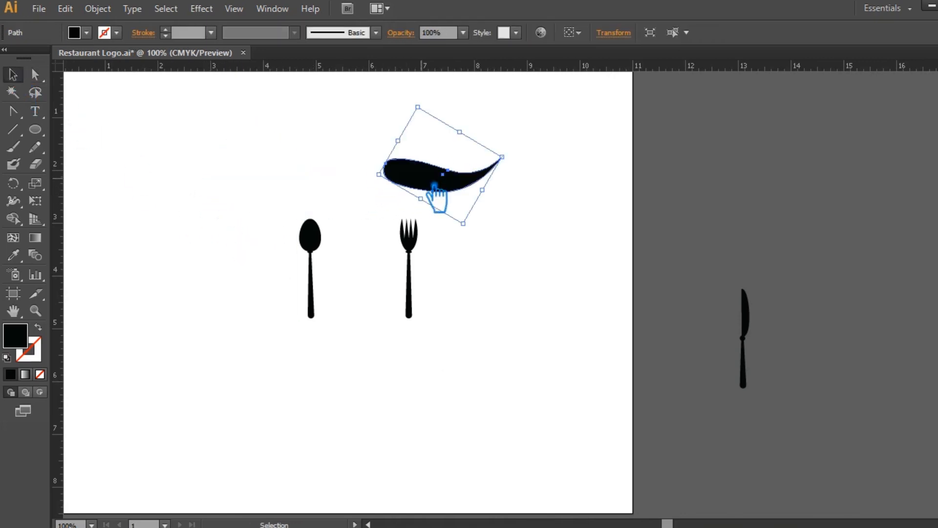
right_click(431, 185)
mouse_move(500, 374)
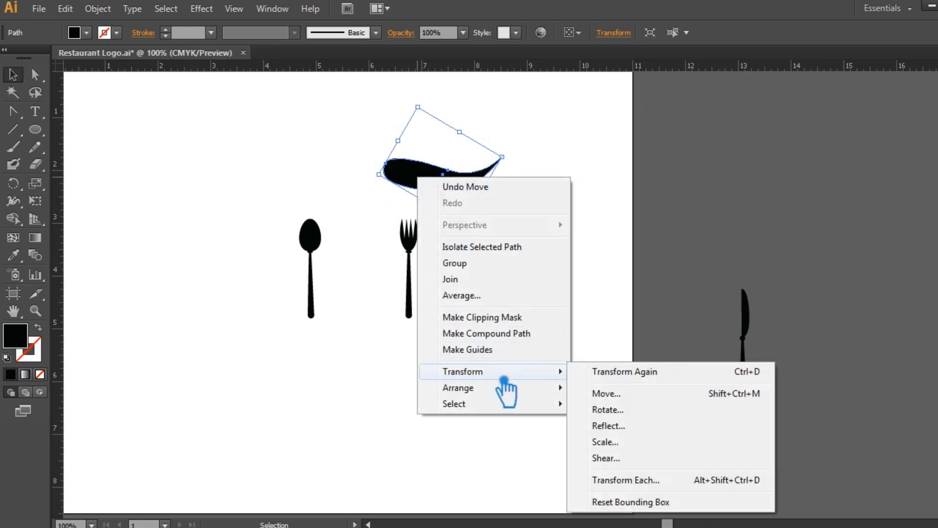
left_click(641, 433)
left_click(440, 381)
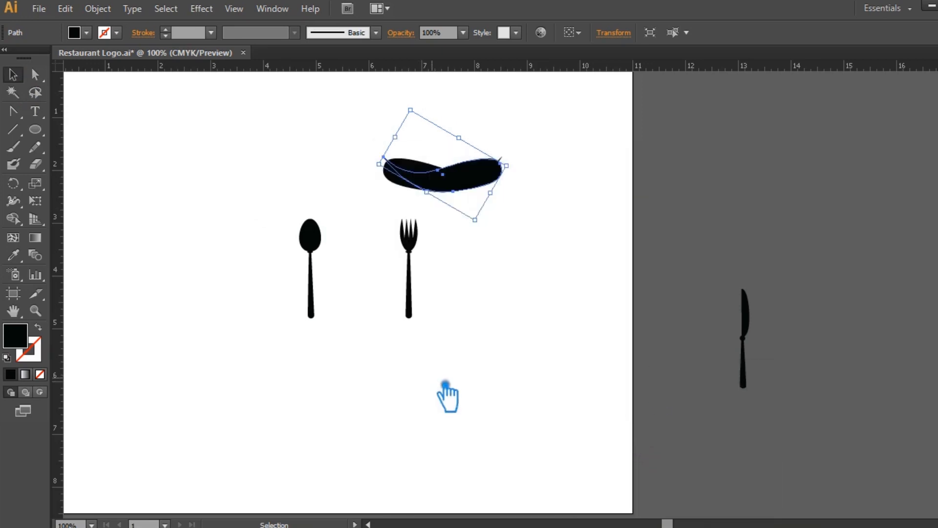
- Position the mirrored copy beside the original so the two rounded ends overlap as a full moustache
left_click(508, 309)
left_click_drag(481, 189, 360, 192)
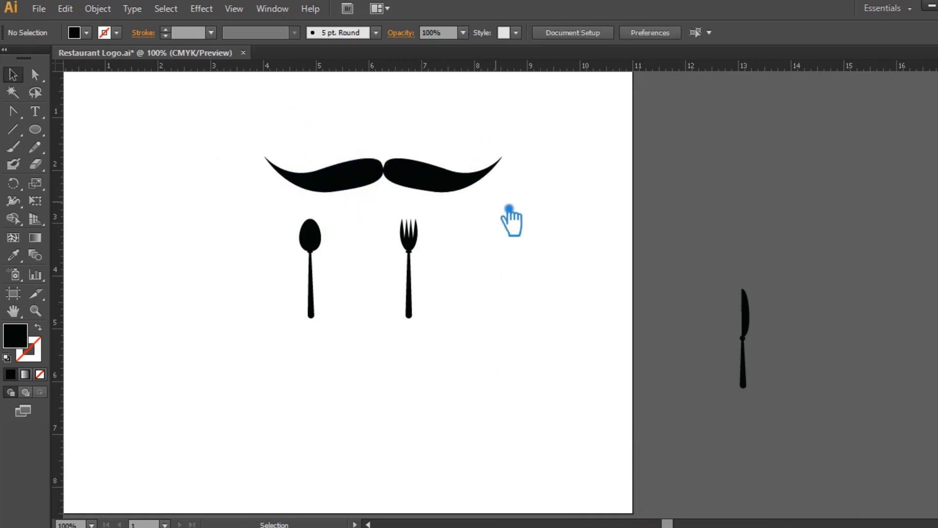
left_click(333, 184)
left_click(520, 248)
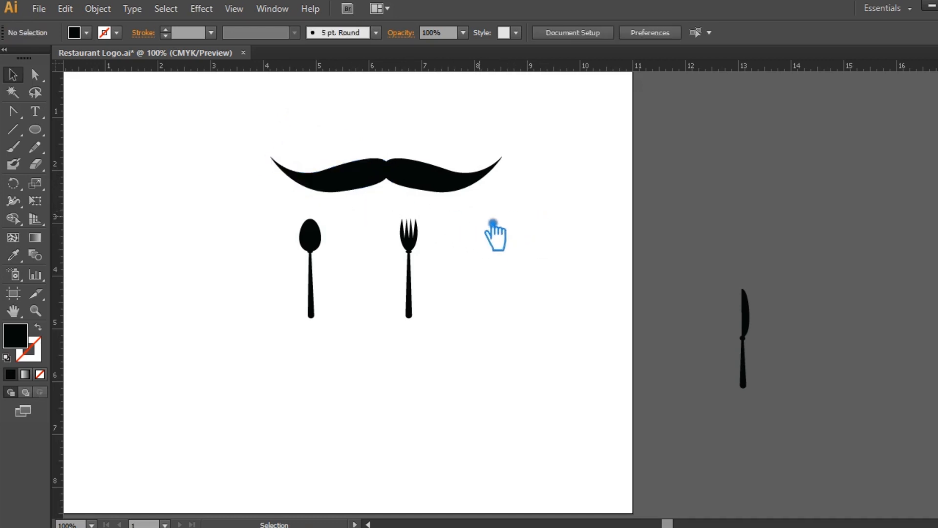
- Scale both moustache halves down together and unite them into a single shape
left_click_drag(547, 203, 273, 168)
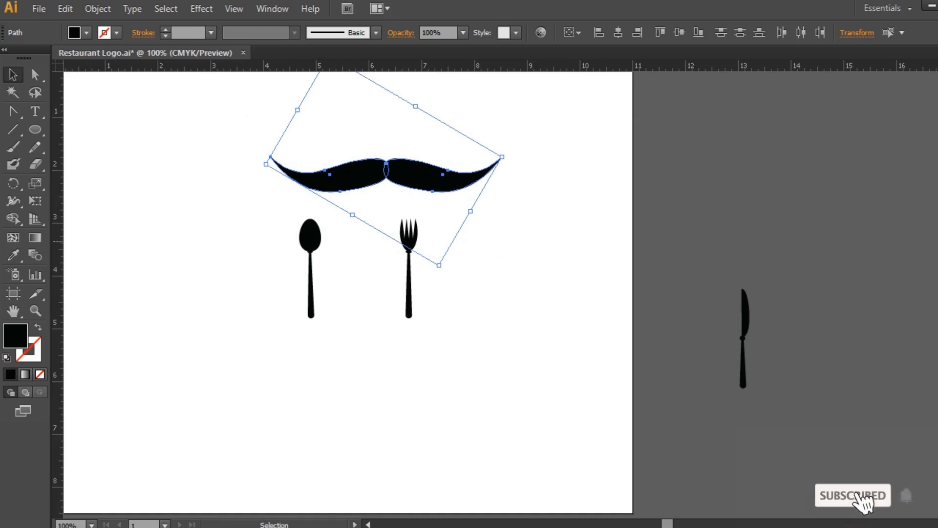
left_click_drag(501, 156, 440, 168)
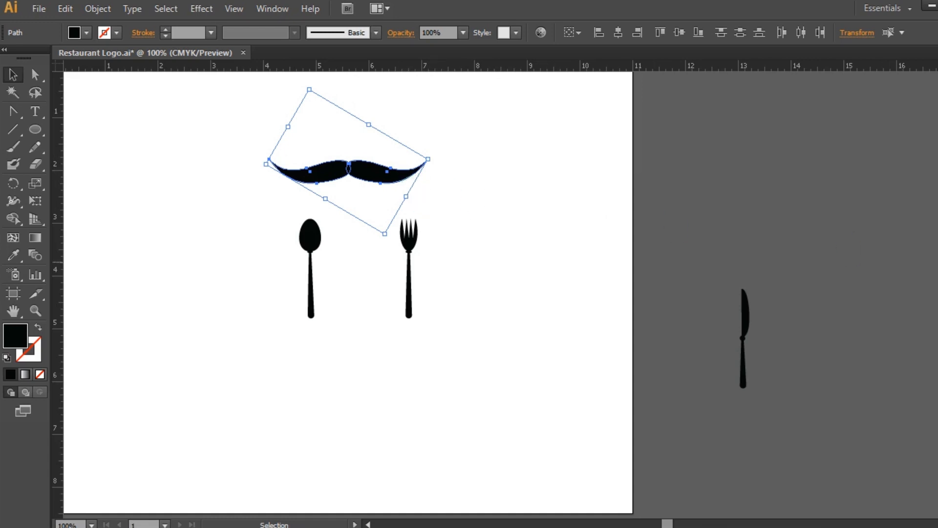
left_click(937, 262)
left_click(815, 287)
left_click(937, 262)
- Resize the united moustache to about 3.5 in wide above the spoon and fork
left_click(410, 199)
left_click(383, 179)
left_click_drag(444, 178, 426, 149)
left_click_drag(381, 182, 421, 189)
left_click(504, 207)
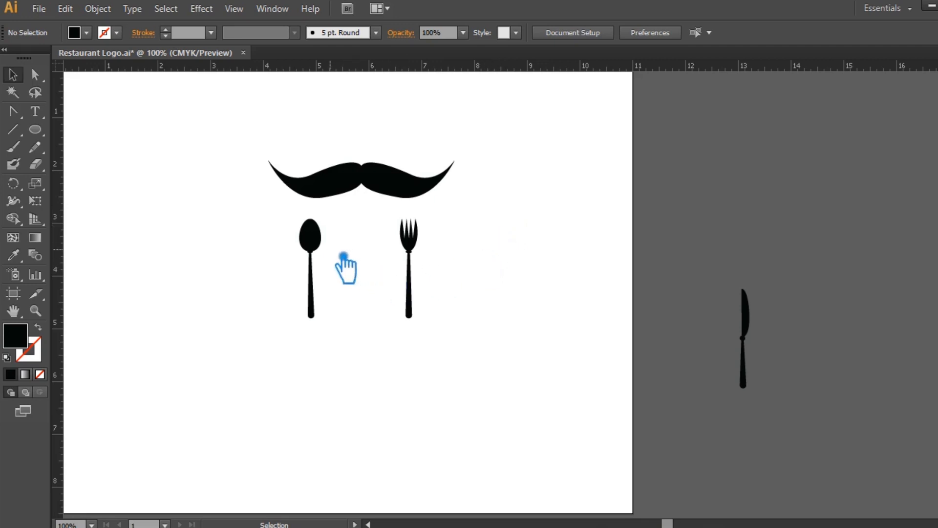
- Move the spoon outward, fit the moustache at about 2 in wide between spoon and fork, and save
left_click_drag(315, 242, 292, 249)
left_click(410, 203)
left_click_drag(406, 195, 388, 259)
left_click_drag(431, 237, 368, 271)
left_click(486, 222)
left_click(482, 244)
key("ctrl+s")
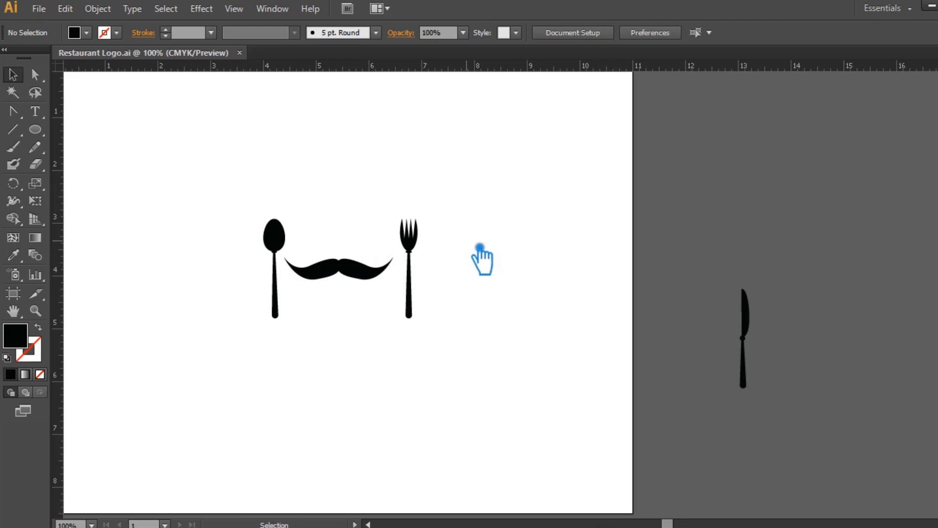
- Nudge the spoon and the fork inward until their handles meet the moustache tips
left_click_drag(273, 236, 277, 236)
key("Right")
key("Right")
key("Right")
key("Right")
key("Right")
key("Right")
left_click(416, 239)
key("Left")
key("Left")
key("Left")
key("Left")
key("Left")
key("Left")
key("Left")
key("Left")
key("Left")
key("Left")
key("Left")
key("Left")
key("Left")
key("Left")
key("Left")
key("Left")
key("Left")
key("Left")
key("Left")
key("Left")
- Group the spoon and fork and enlarge them about their centre to about 2.4 in tall
left_click_drag(577, 247, 233, 232)
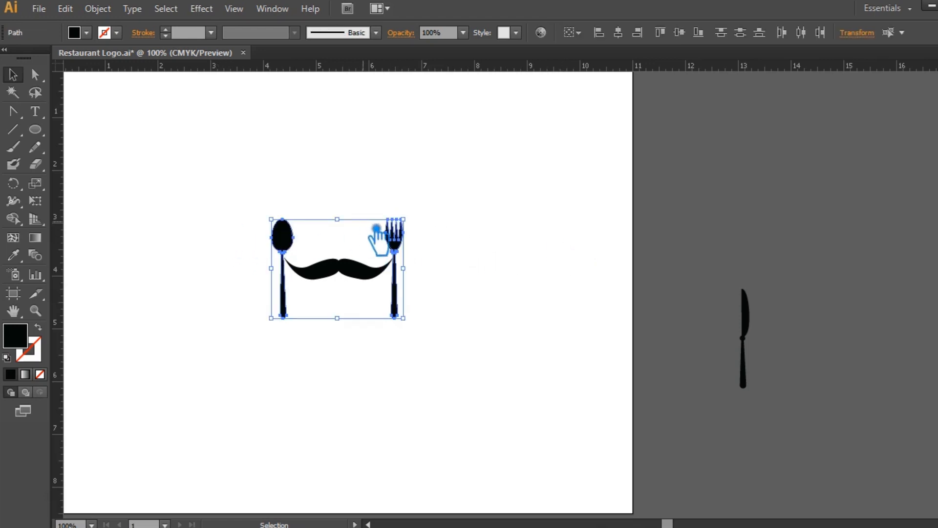
key("a")
key("v")
left_click_drag(414, 221, 433, 206)
left_click(494, 217)
- Ungroup the spoon and fork and move each one inward to meet the moustache tips
right_click(403, 228)
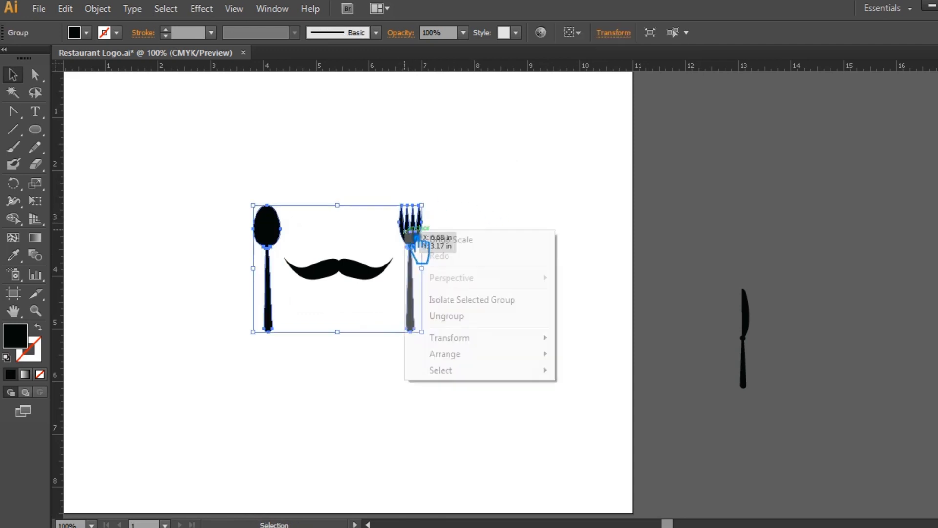
left_click(448, 317)
left_click(435, 255)
left_click_drag(423, 244, 404, 245)
left_click_drag(278, 238, 294, 236)
- Regroup the spoon and fork and distribute the group and the moustache by their horizontal centres
left_click_drag(446, 230, 266, 204)
key("ctrl+g")
left_click(418, 248)
left_click_drag(452, 351, 161, 135)
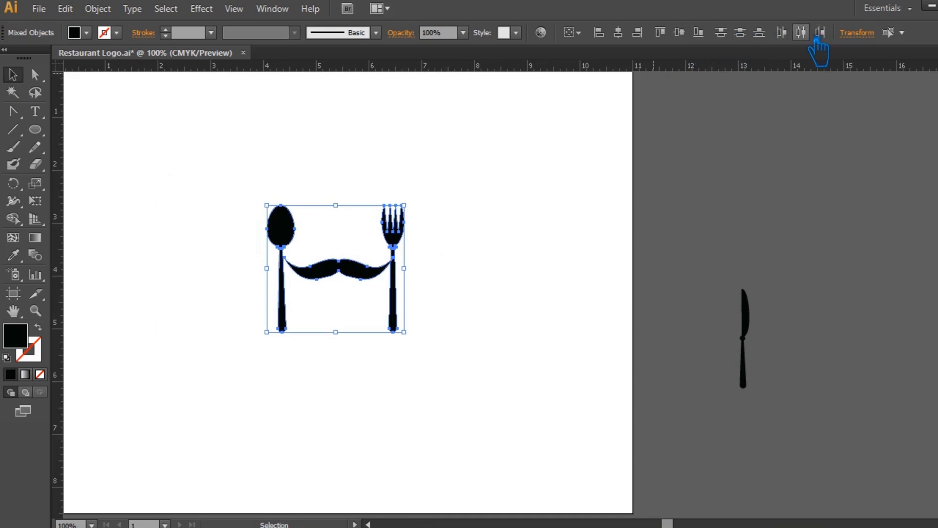
left_click(535, 291)
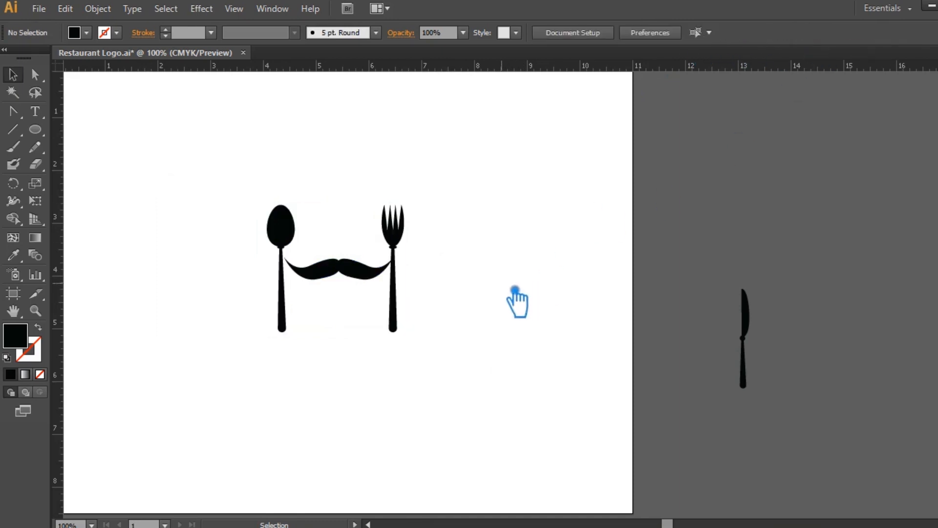
- Nudge the moustache slightly left to sit evenly between the two handles, and save the file
key("ctrl+equal")
key("ctrl+equal")
left_click_drag(462, 289, 670, 289)
left_click(373, 241)
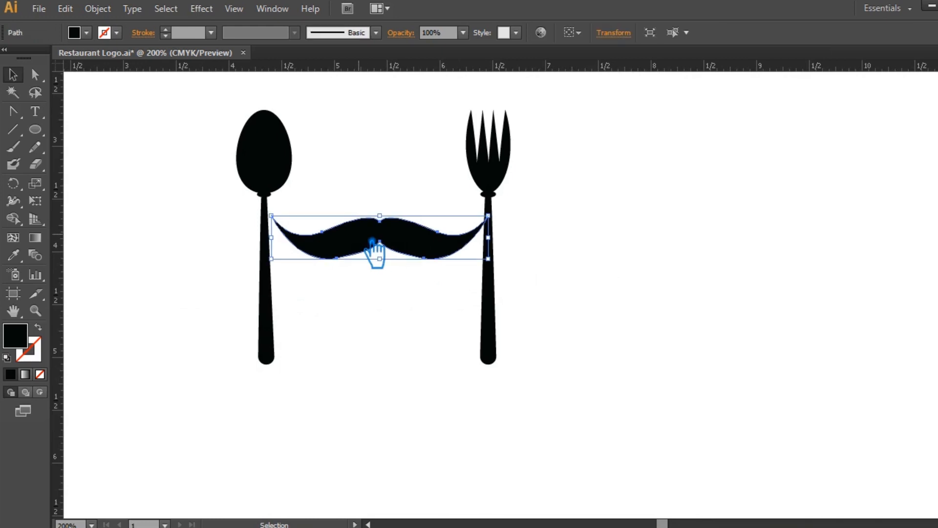
key("Left")
key("Left")
key("Left")
left_click(575, 222)
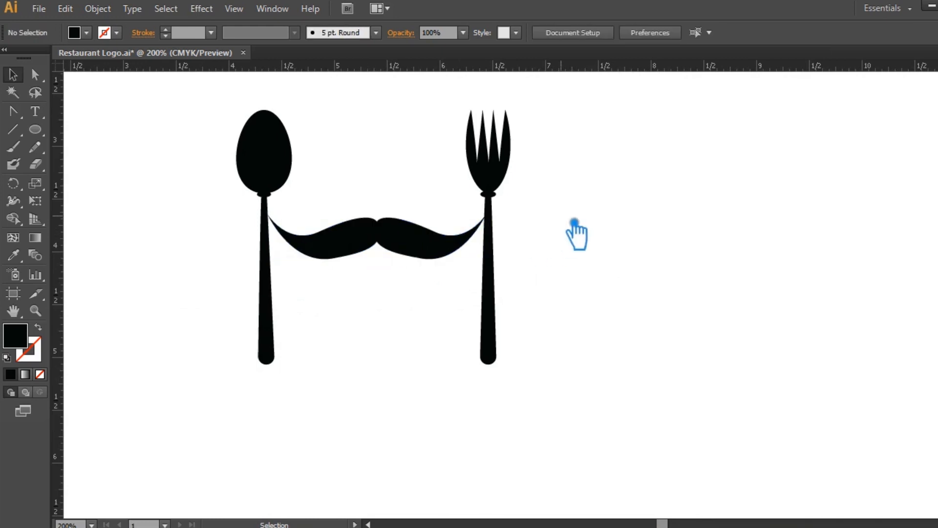
key("ctrl+s")
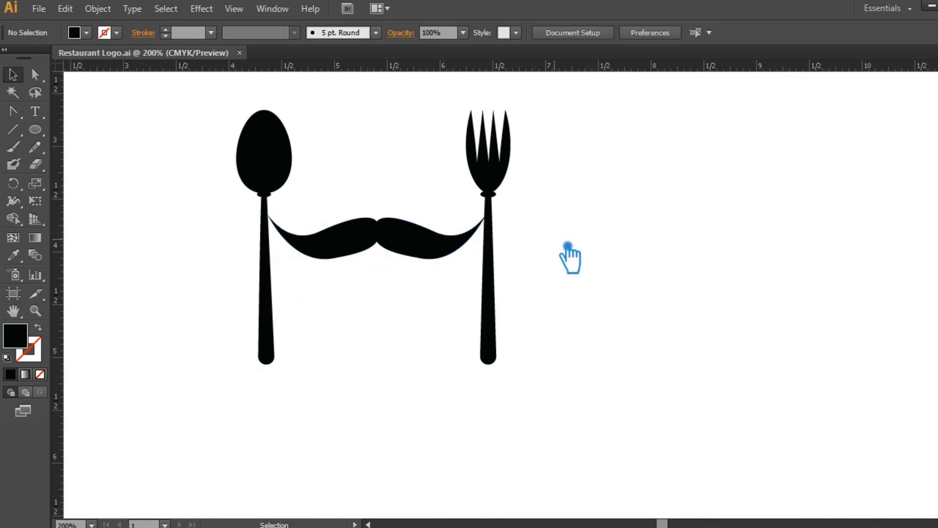
- Draw a tall ellipse about 1.25 by 2.3 in above the moustache and a wide one about 2.6 by 1.15 in across it
key("ctrl+minus")
key("ctrl+minus")
left_click_drag(579, 287, 527, 315)
left_click_drag(45, 138, 84, 161)
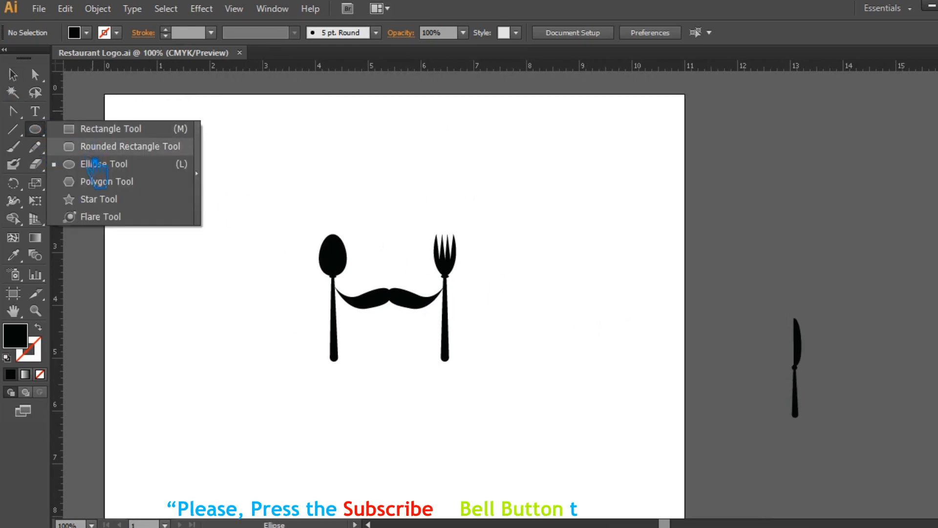
mouse_move(368, 156)
left_mouse_down()
mouse_move(420, 249)
mouse_move(437, 259)
mouse_move(433, 272)
left_mouse_up()
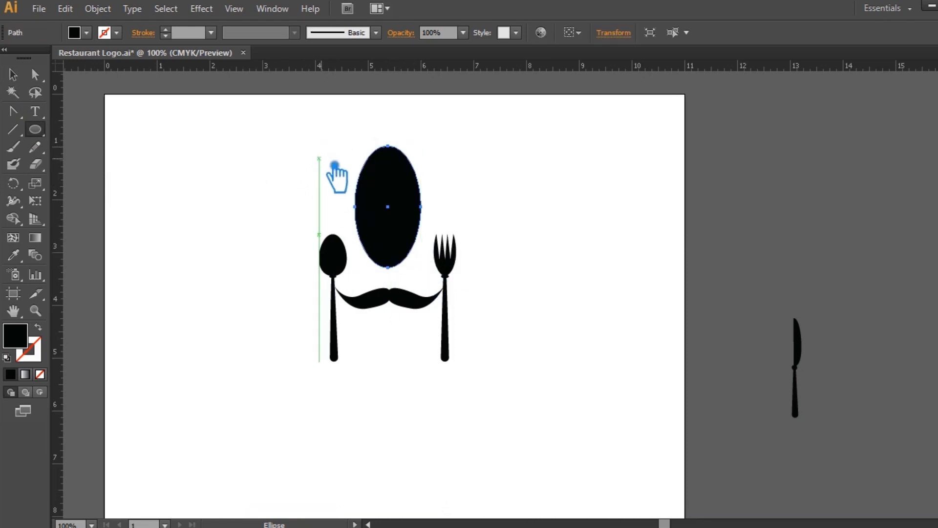
left_click_drag(322, 166, 470, 227)
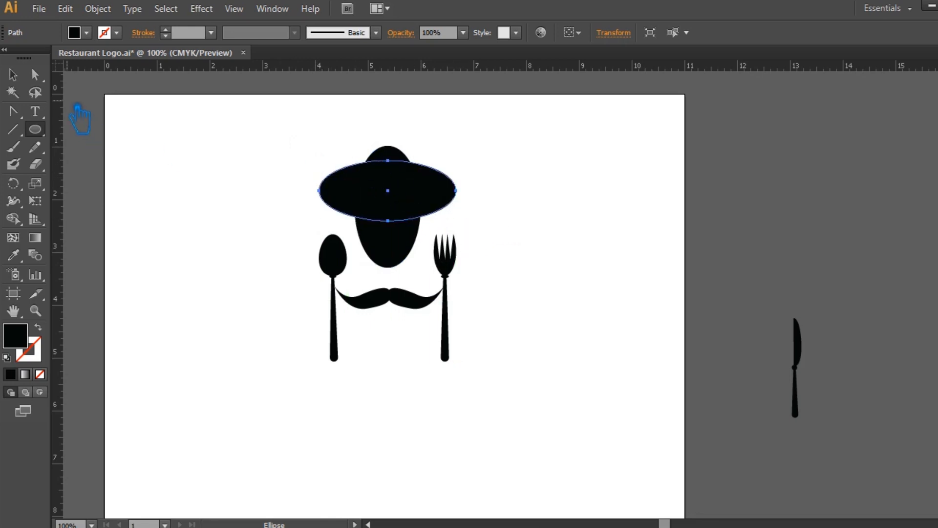
- Broaden the tall ellipse's top, narrow the wide ellipse to about 2.2 in, and draw horizontal lines across the tall ellipse's lower part
left_click(44, 77)
left_click_drag(378, 126, 367, 146)
left_click(489, 161)
left_click(444, 203)
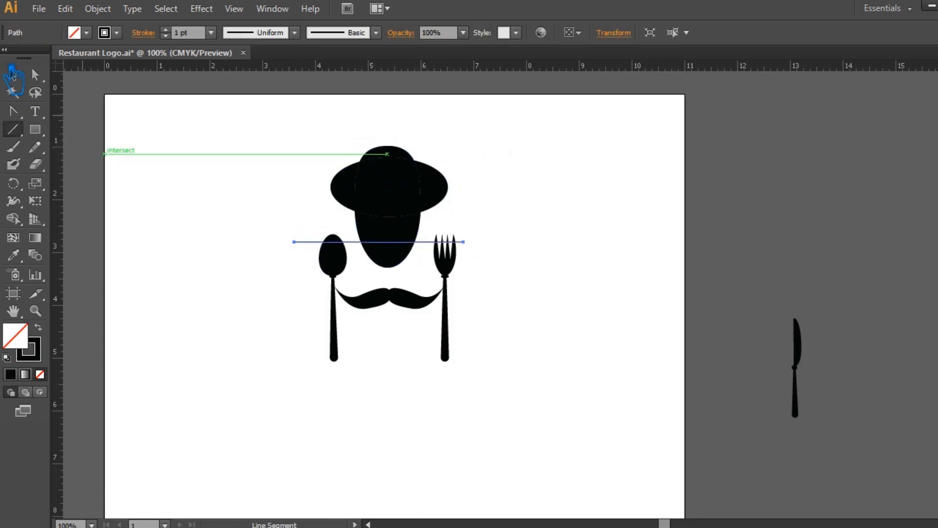
- Divide the two hat ellipses along the horizontal lines with Pathfinder, leaving out the spoon and fork group
left_click(13, 74)
mouse_move(346, 128)
left_mouse_down()
mouse_move(369, 145)
mouse_move(442, 259)
left_mouse_up()
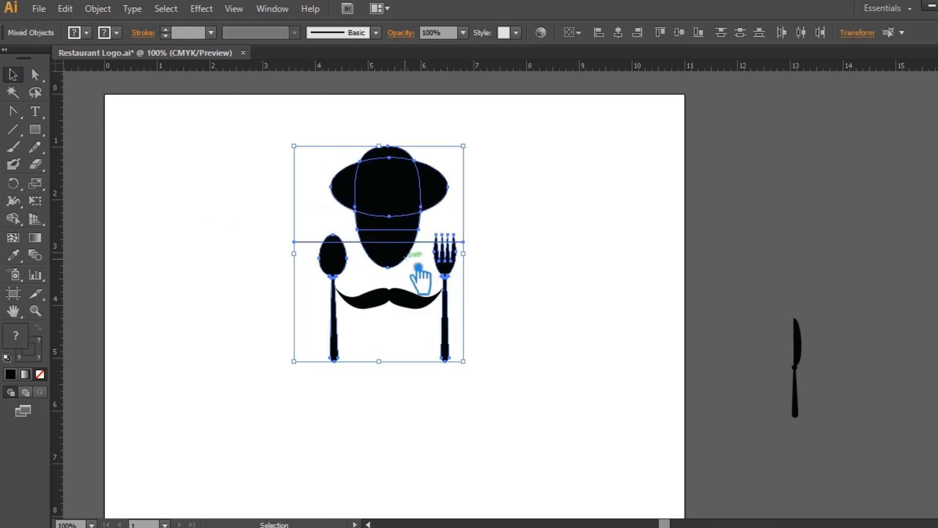
left_click(342, 267, "shift")
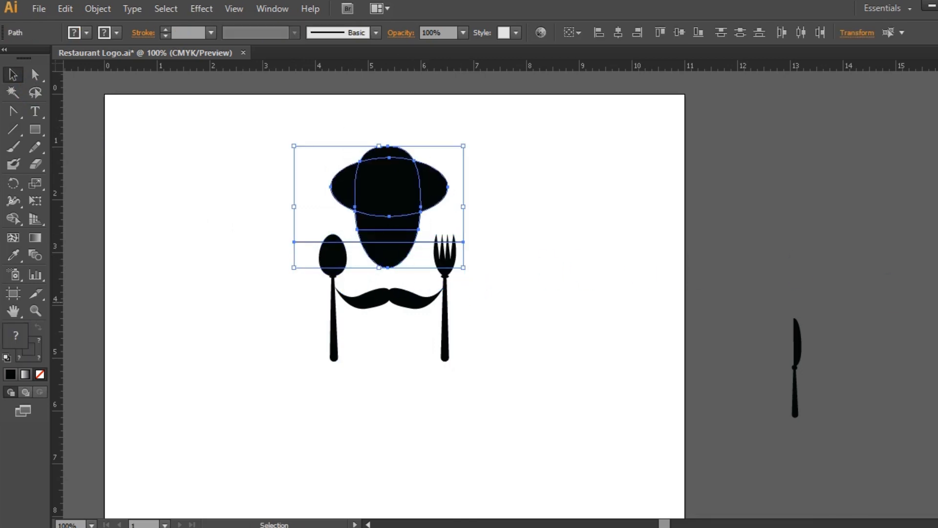
key("ctrl+shift+F9")
left_click(816, 323)
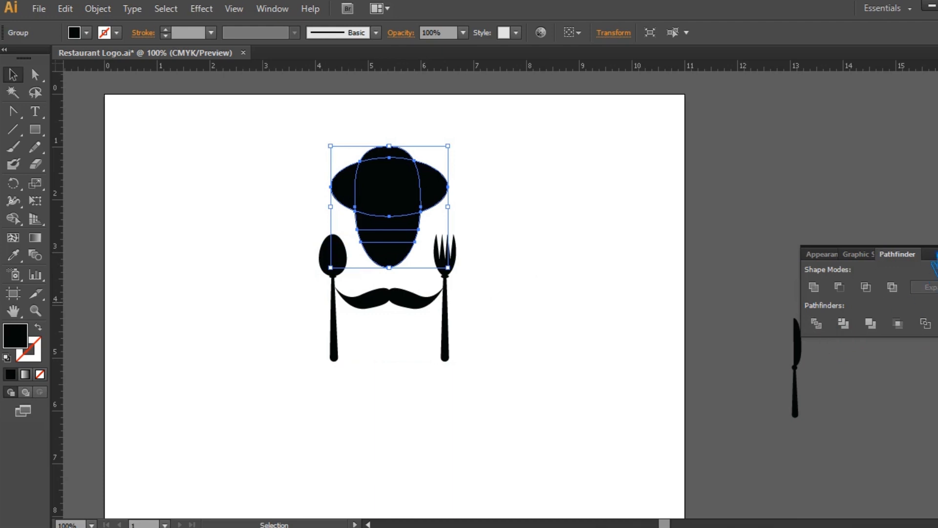
- Ungroup the divided hat pieces and delete the rounded piece below the lowest cut line
left_click(481, 218)
right_click(371, 231)
left_click(412, 317)
left_click(547, 222)
left_click(389, 270)
key("Delete")
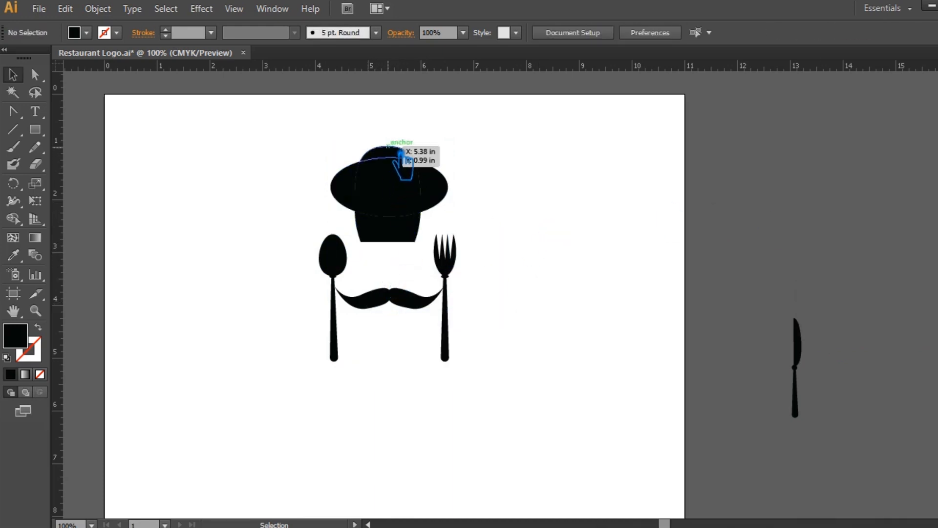
- Raise the hat crown's top anchor about 0.17 in and pull the side lobes' outer anchors inward to about 2 in total width
left_click(406, 155)
key("a")
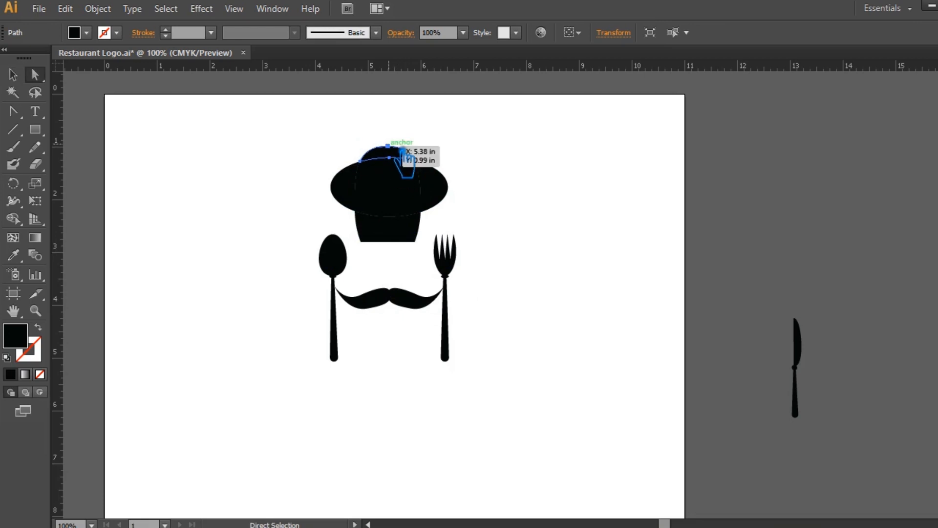
left_click(419, 153)
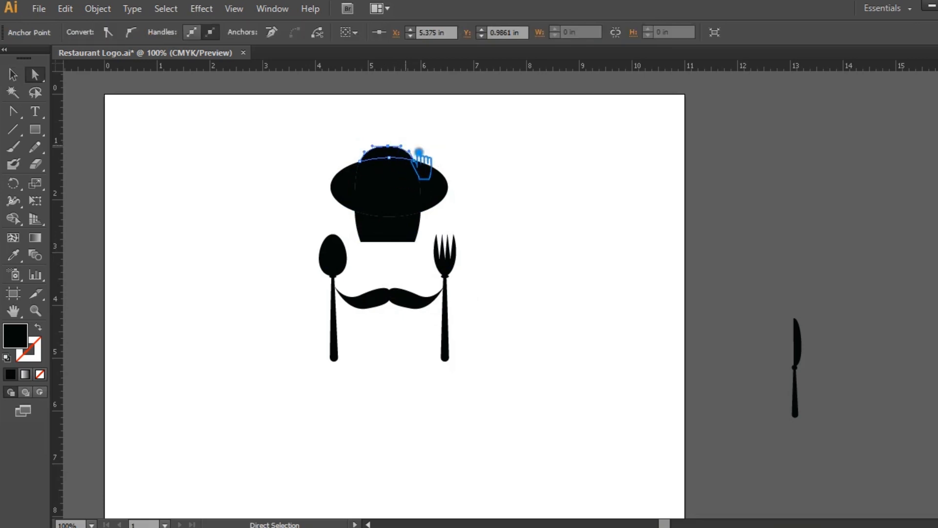
left_click(499, 158)
left_click(347, 186)
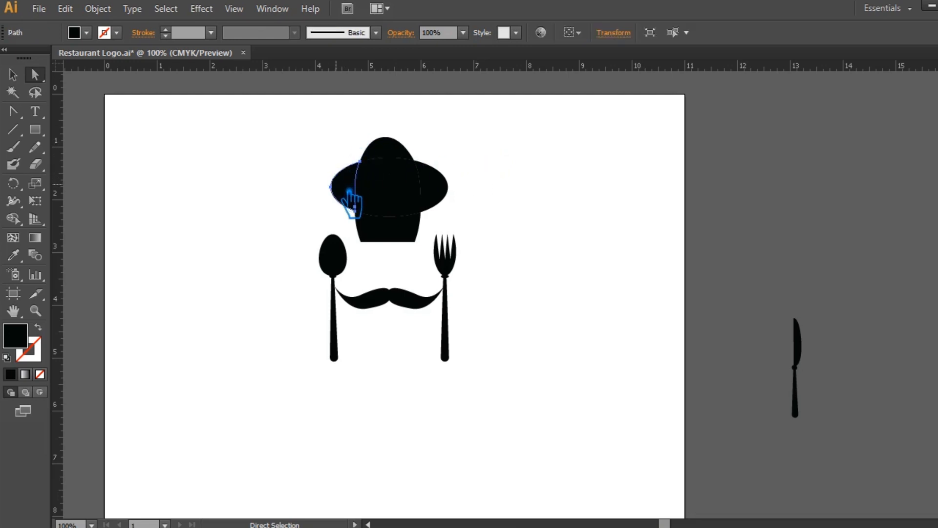
left_click(332, 185)
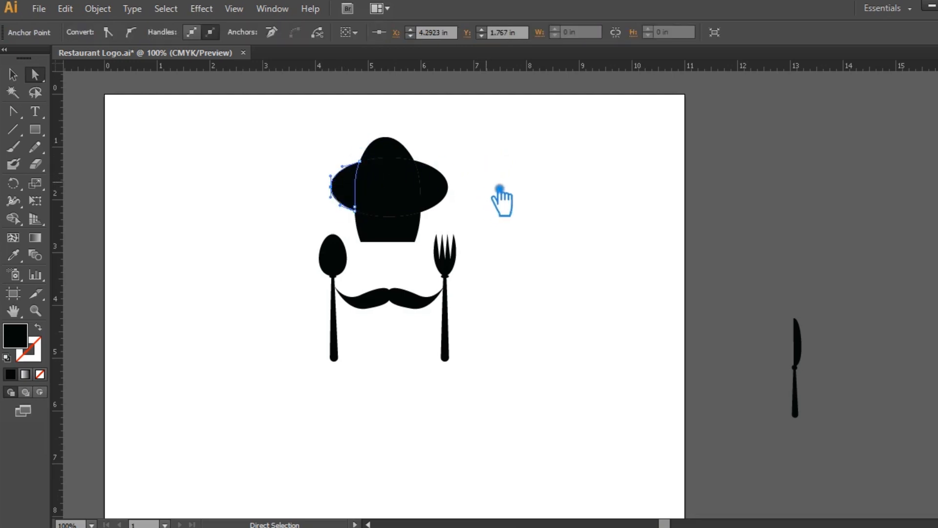
left_click(448, 186)
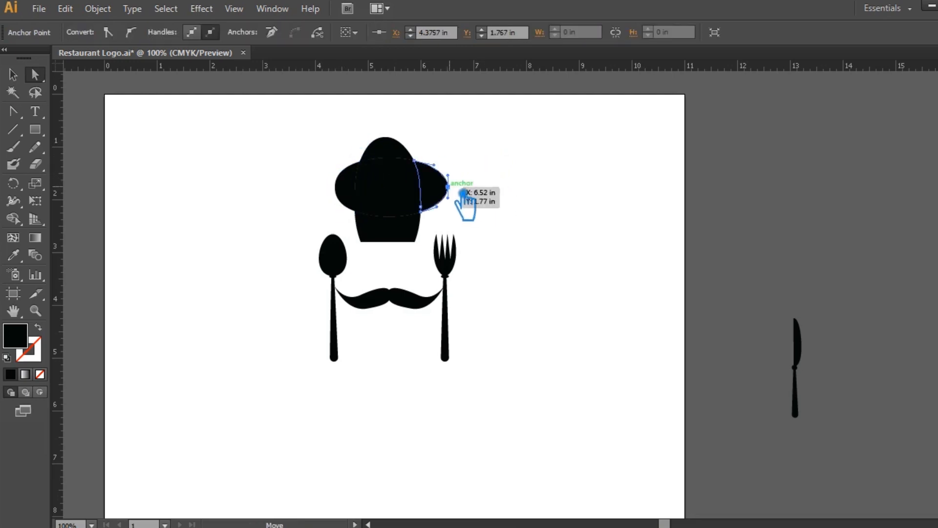
left_click(537, 197)
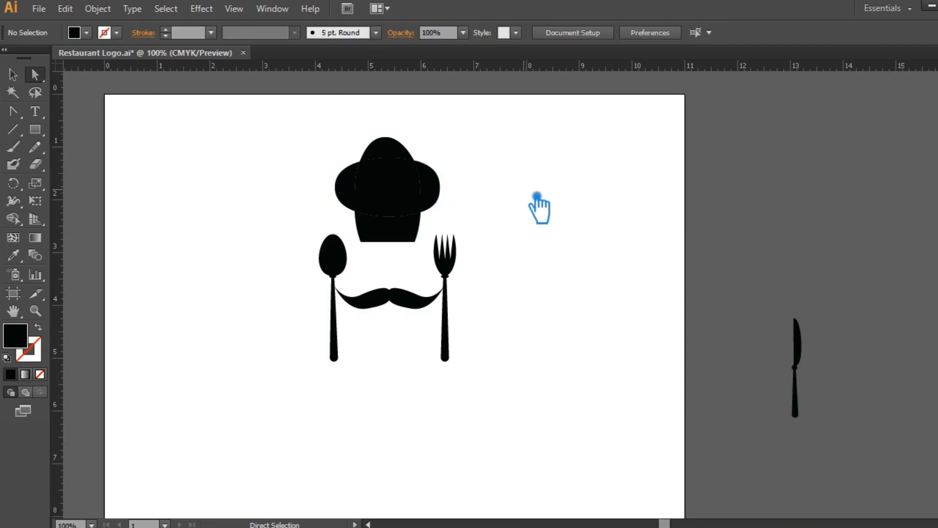
- Unite all the chef's hat pieces into a single silhouette with Pathfinder
left_click(12, 74)
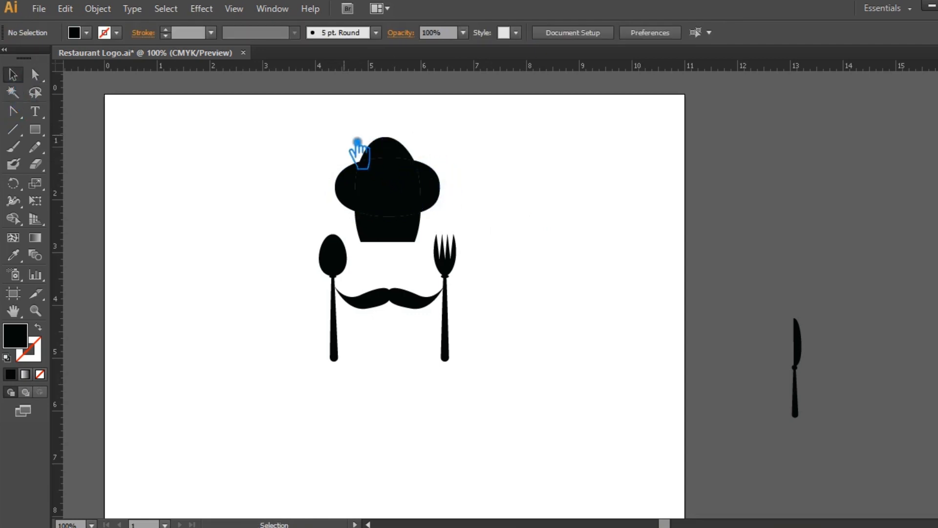
left_click_drag(358, 139, 445, 254)
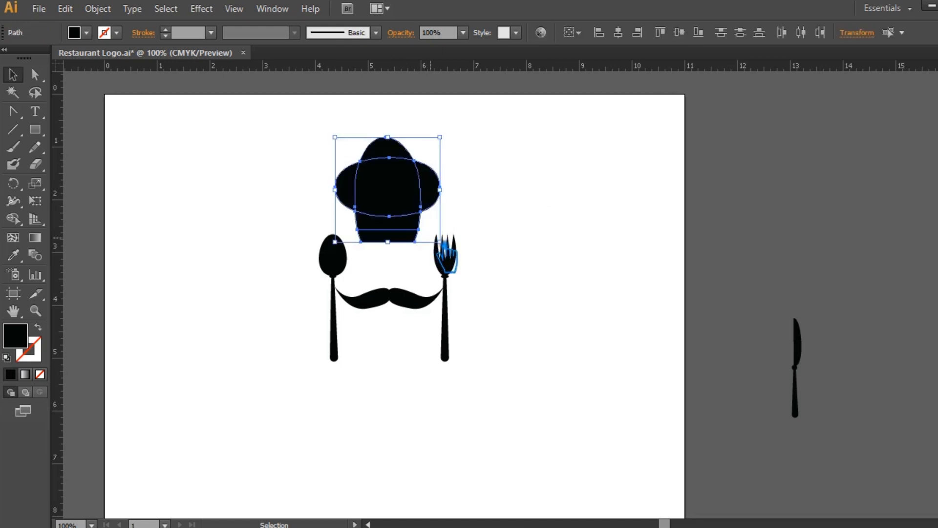
key("shift+ctrl+F9")
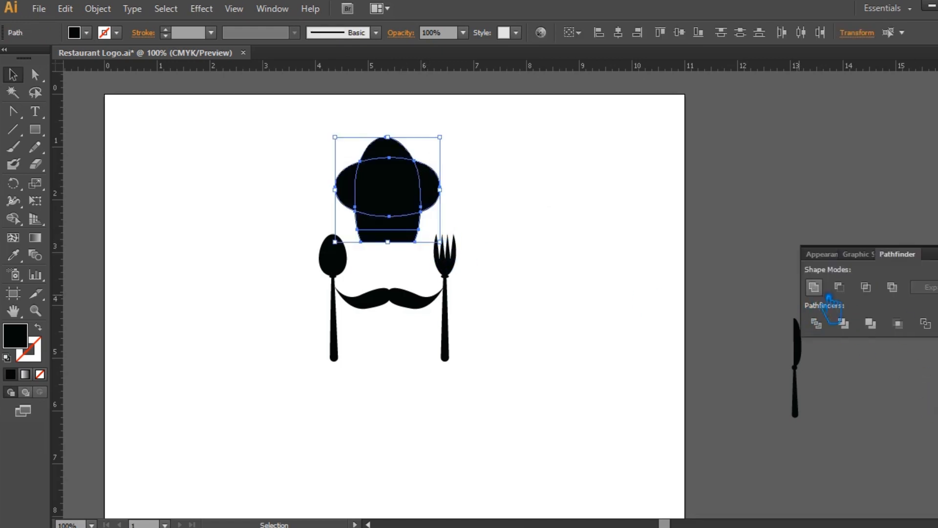
left_click(814, 287)
key("shift+ctrl+F9")
left_click(622, 239)
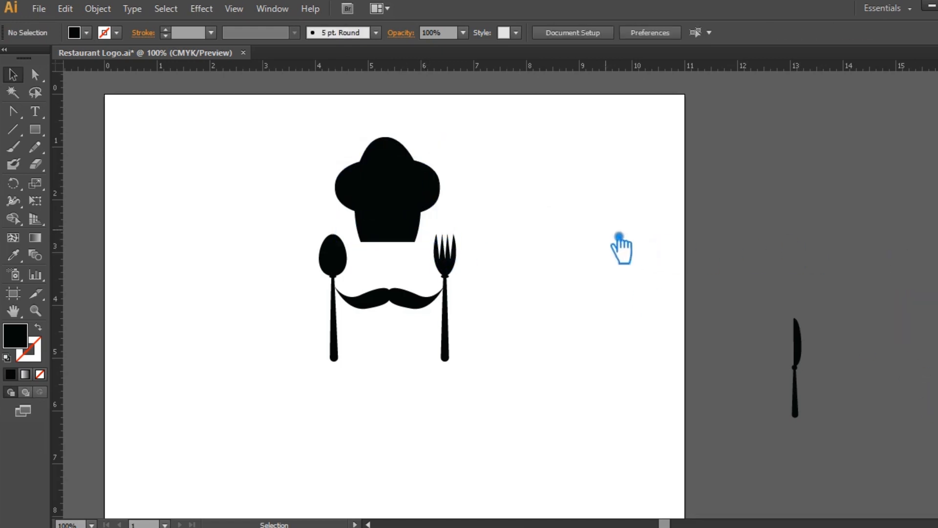
- Shrink the moustache to about 1.5 in wide and enlarge the hat to about 2.4 in wide, both about their centres
left_click(410, 306)
left_click_drag(456, 314, 461, 318)
left_click(569, 276)
left_click(404, 193)
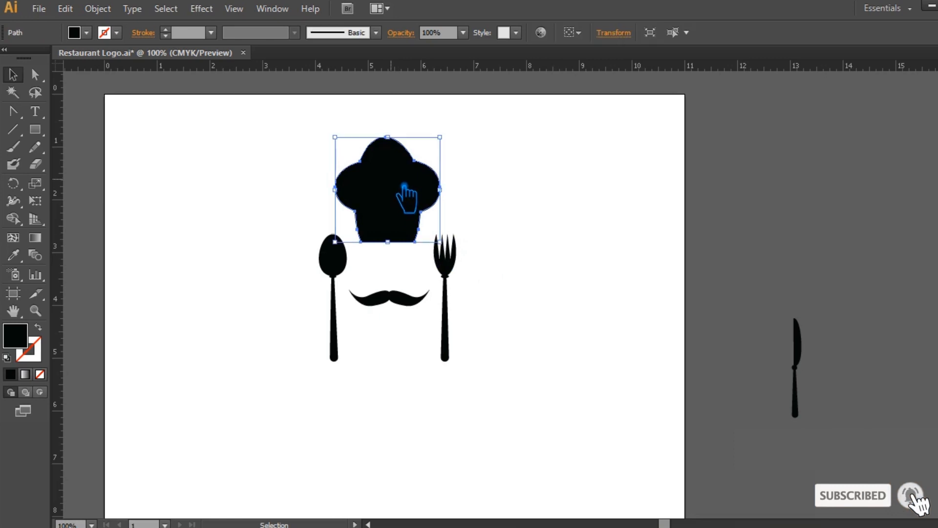
left_click_drag(451, 138, 463, 131)
left_click(561, 239)
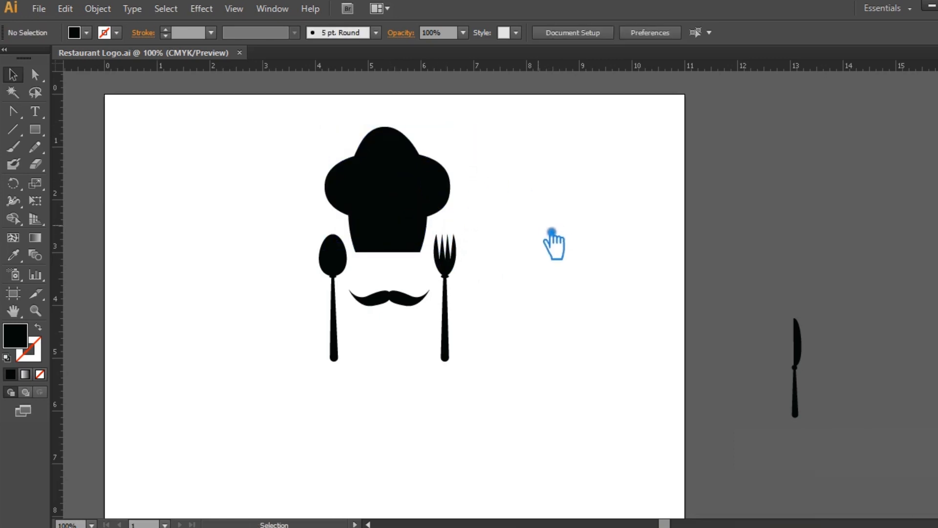
- Duplicate the hat in place as an unfilled black outline and enlarge the copy to about 2.6 in wide around the solid hat
left_click(430, 209)
key("a")
key("v")
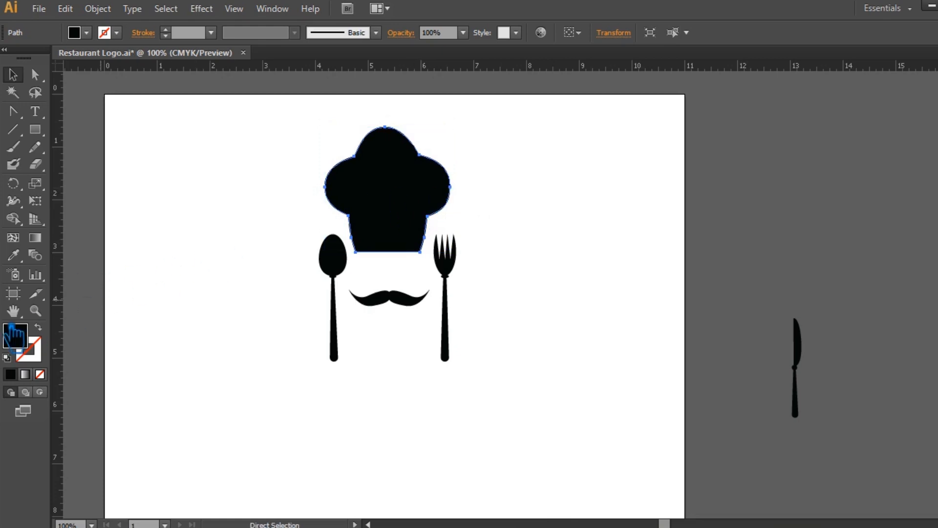
left_click(44, 334)
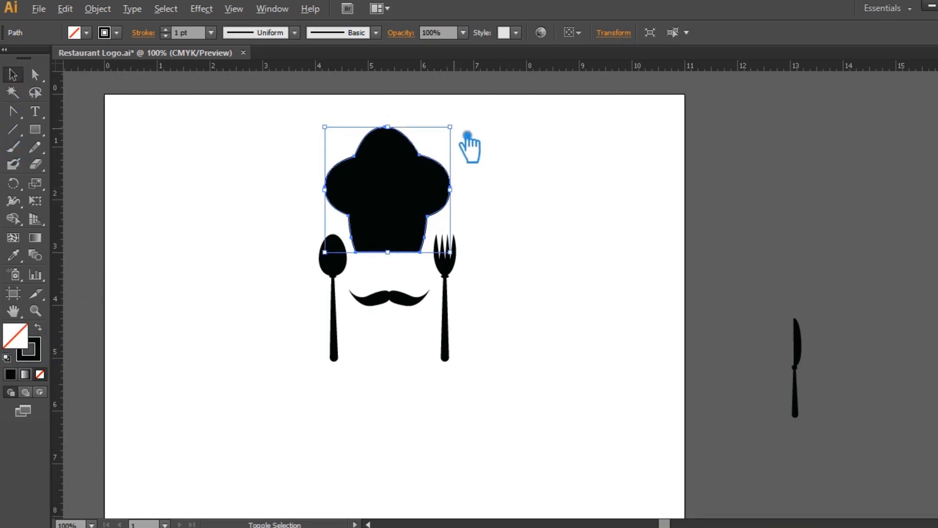
left_click_drag(464, 134, 467, 127)
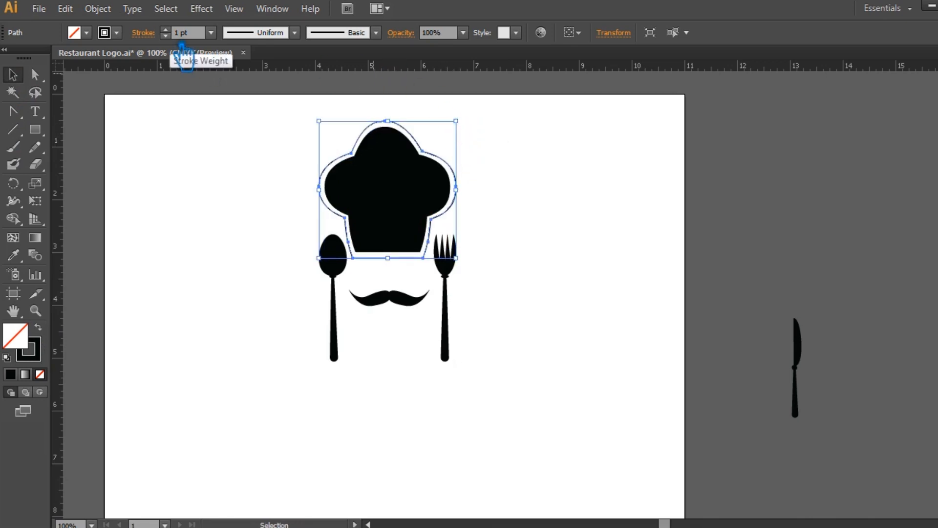
- Set the hat outline's stroke weight to 6 pt and apply the lens-shaped width profile that tapers at both ends
left_click(166, 29)
left_click(166, 30)
left_click(166, 30)
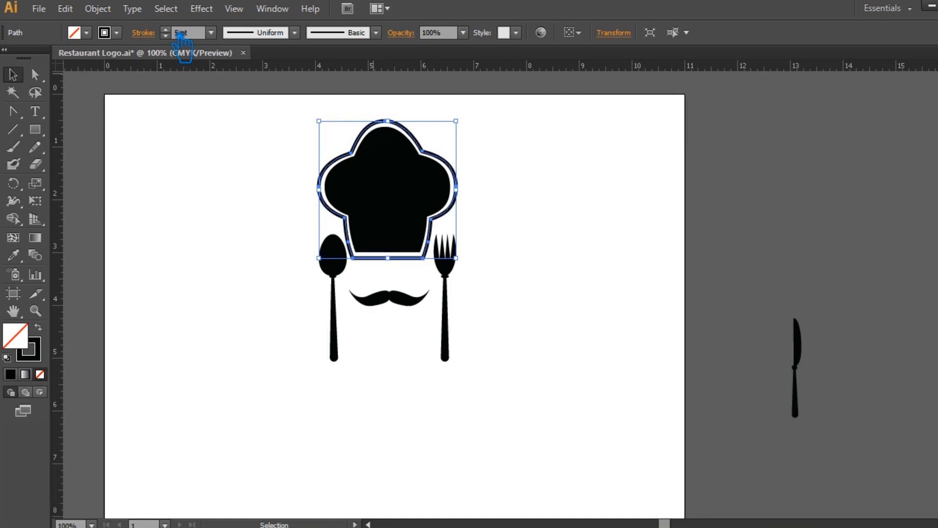
left_click(500, 198)
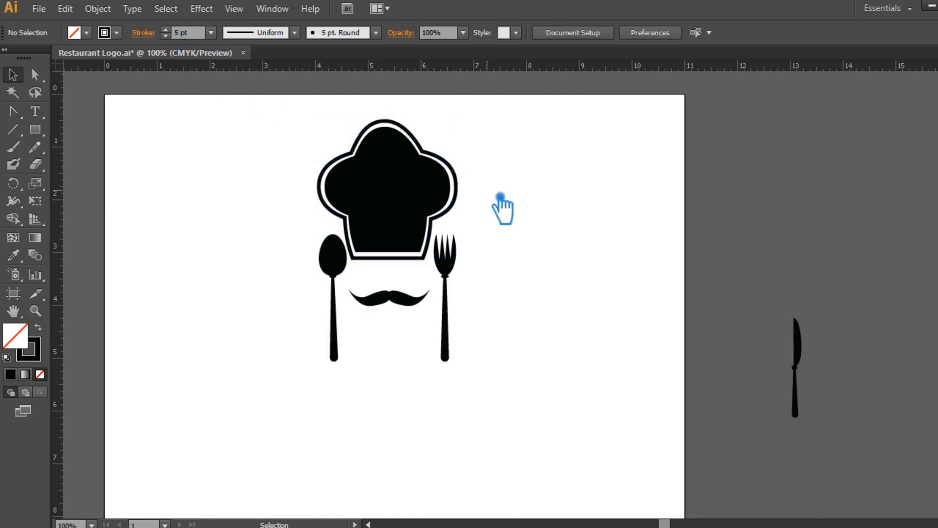
left_click(409, 130)
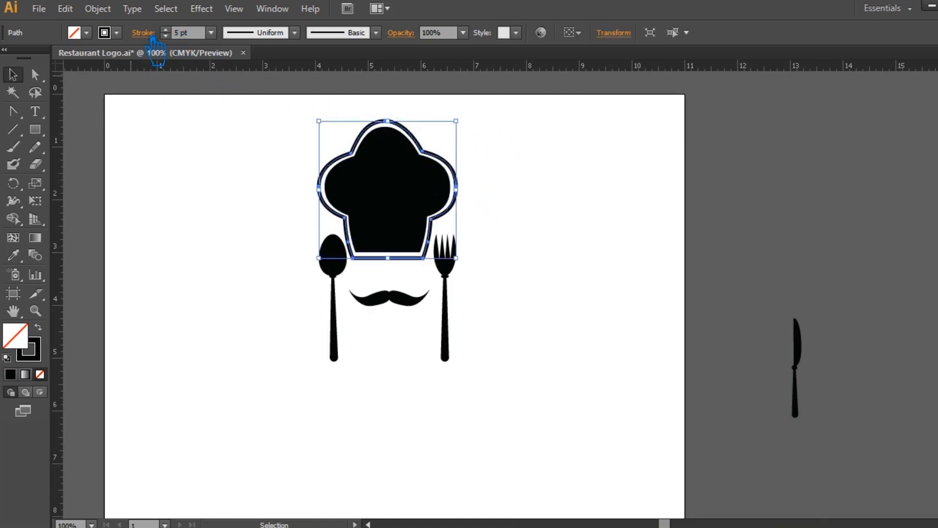
left_click(586, 194)
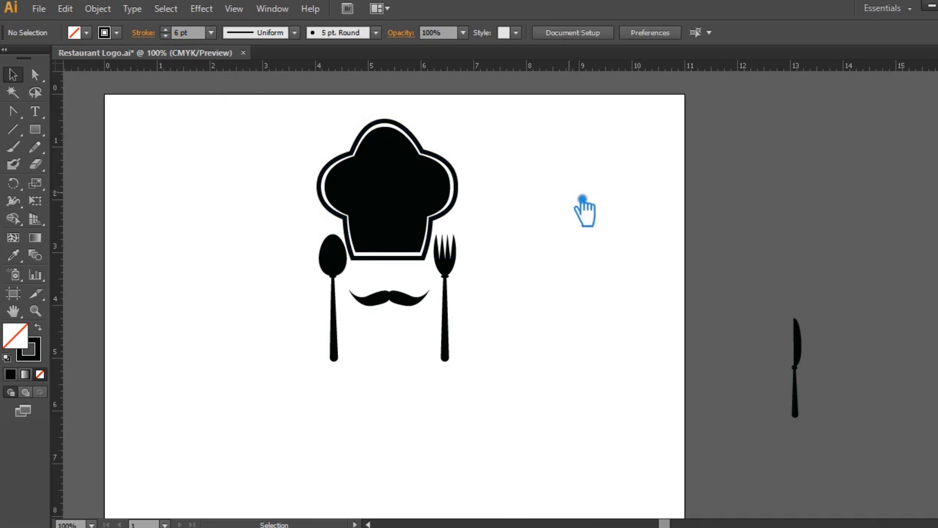
left_click(409, 137)
left_click(296, 33)
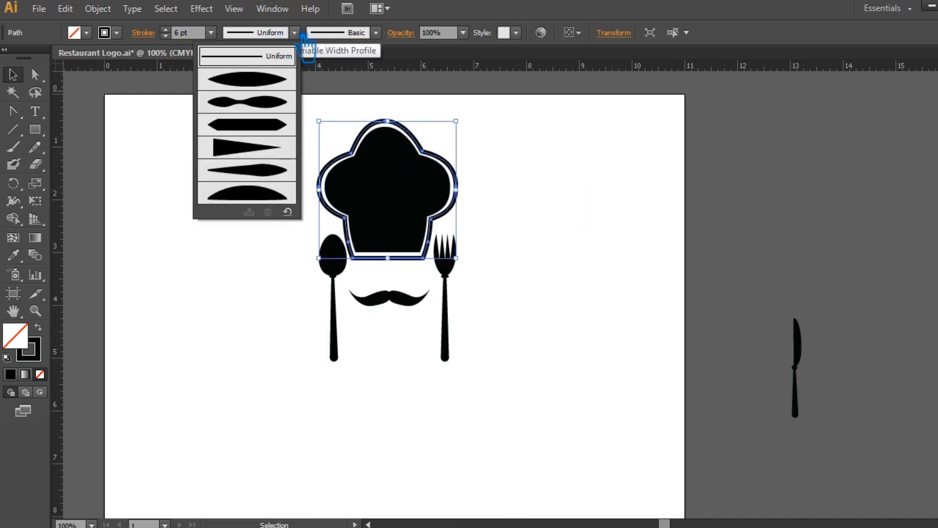
left_click(271, 83)
left_click(590, 194)
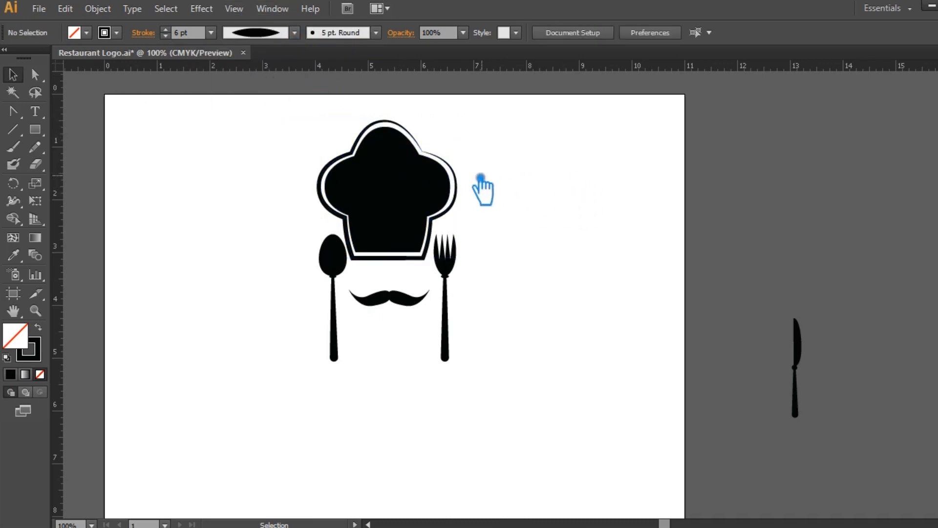
- Scale the solid hat and its outline together from their centre to about 2.2 in wide
left_click_drag(486, 218, 301, 131)
mouse_move(456, 121)
left_mouse_down()
mouse_move(460, 134)
mouse_move(444, 133)
left_mouse_up()
left_click(469, 194)
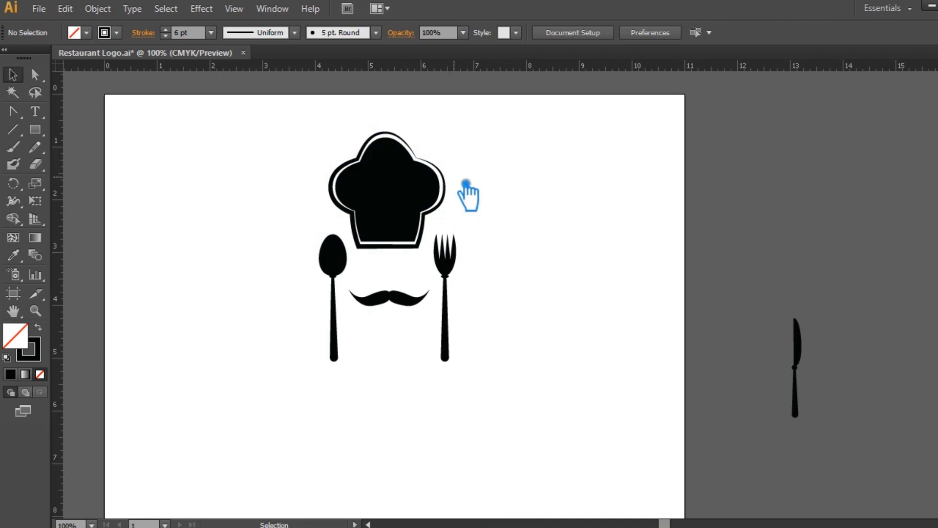
- Expand the hat outline's stroke into filled shapes and unite it with the solid hat using Pathfinder
left_click(444, 186)
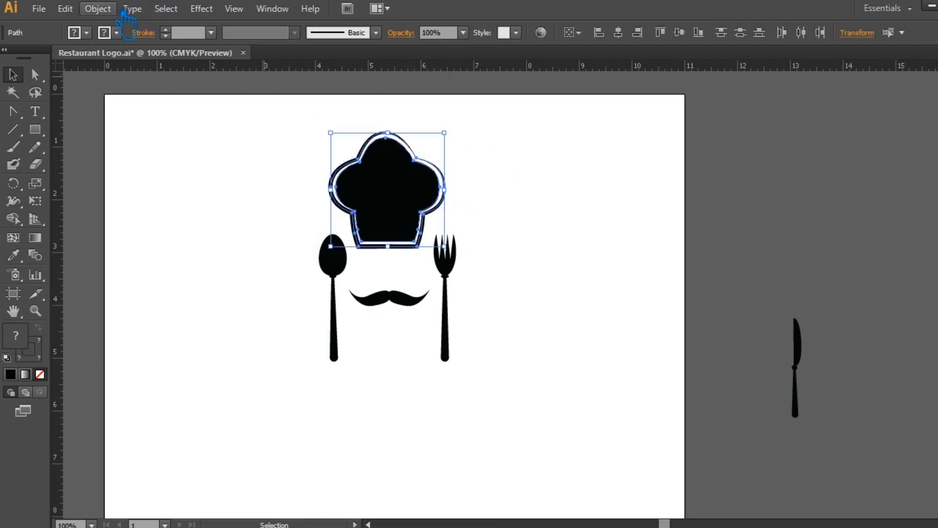
left_click(105, 9)
left_click(126, 182)
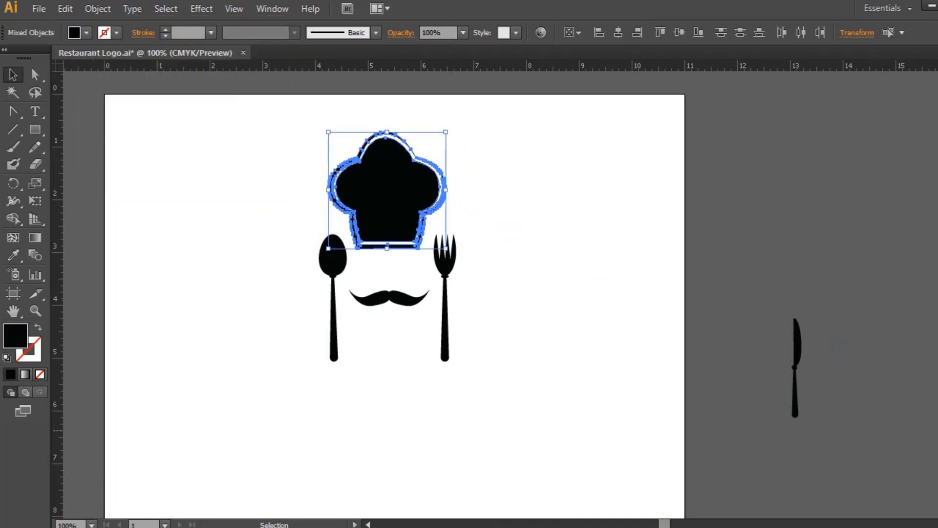
key("ctrl+shift+F9")
left_click(814, 288)
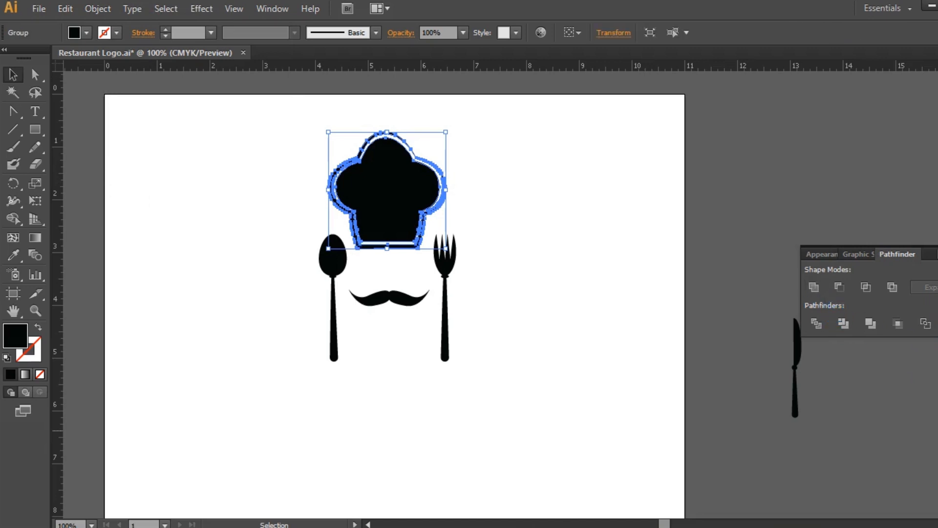
left_click(598, 237)
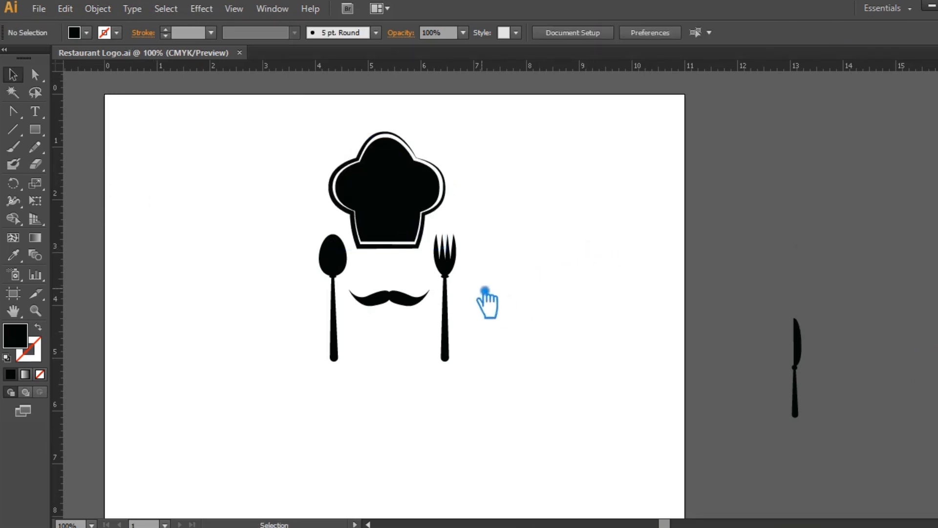
- Align the hat and the moustache on their horizontal centres and group them
left_click(453, 276)
left_click(410, 222)
left_click(408, 295, "shift")
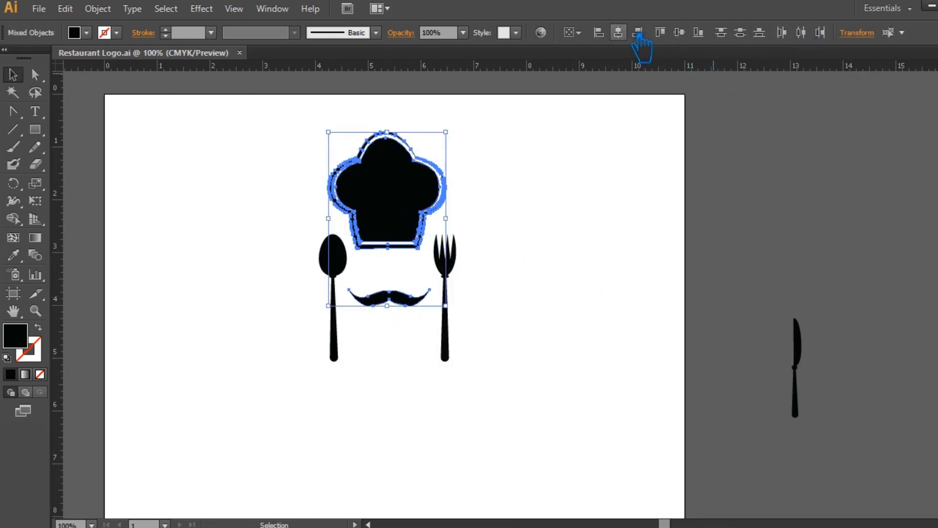
left_click(638, 33)
key("ctrl+g")
left_click(591, 262)
- Centre the hat and moustache group horizontally with the spoon and fork group
left_click_drag(531, 332, 315, 162)
left_click(619, 33)
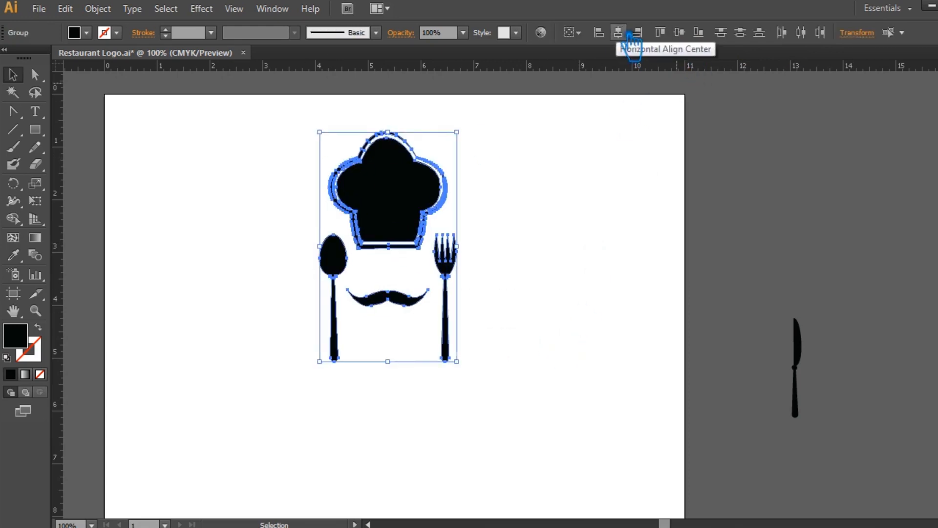
left_click(540, 261)
- Shorten the spoon and fork handles by moving their lower end anchor points up about 0.45 in
key("a")
left_click_drag(573, 416, 289, 340)
key("Up")
key("Up")
key("Up")
key("Up")
key("Up")
key("Up")
key("Up")
key("Up")
key("Up")
key("Up")
key("Up")
key("Up")
key("Up")
key("Up")
key("Up")
key("Up")
key("Up")
key("Up")
key("Up")
key("Up")
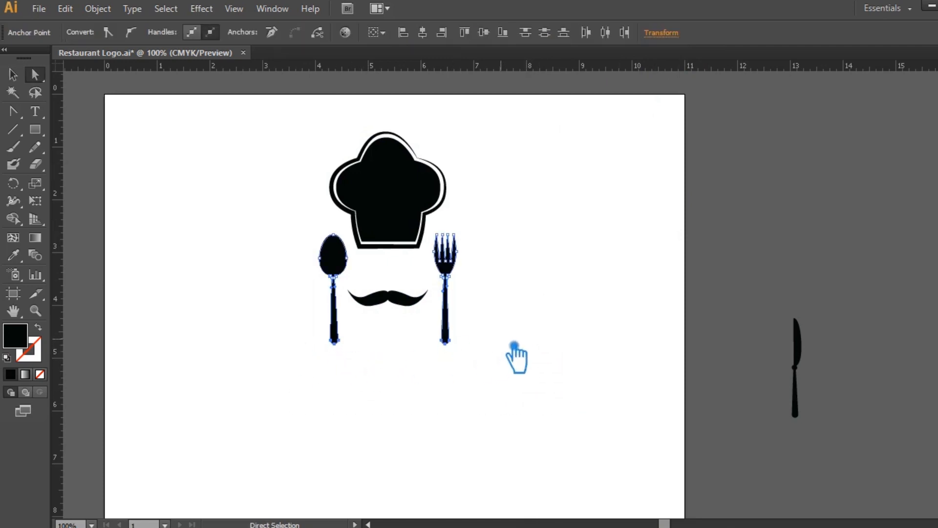
left_click(517, 339)
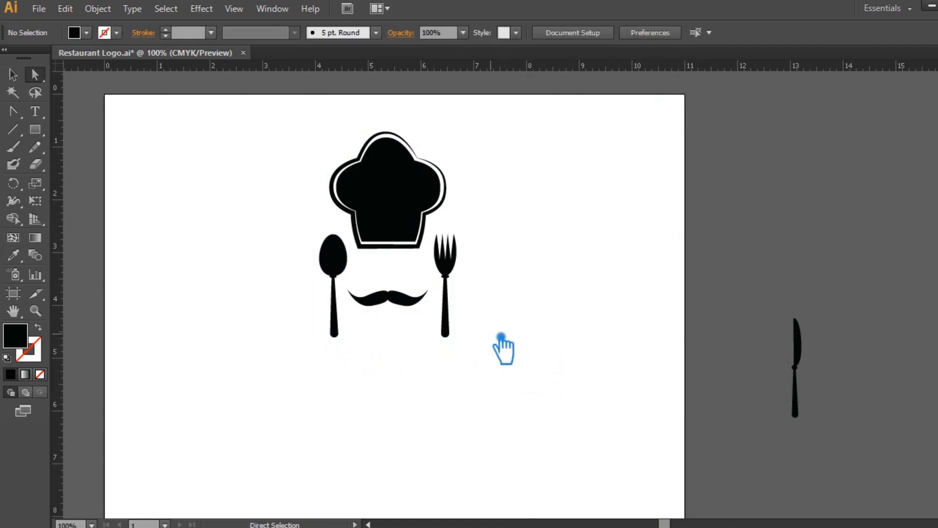
- Move the whole logo about 0.5 in left and 1.2 in down on the artboard, and save the file
left_click(13, 74)
left_click_drag(398, 212, 372, 275)
left_click(533, 313)
left_click_drag(533, 312, 503, 290)
key("ctrl+s")
- Draw a black rounded-corner square about 3.1 in wide overlapping the left part of the logo
left_click_drag(35, 129, 98, 144)
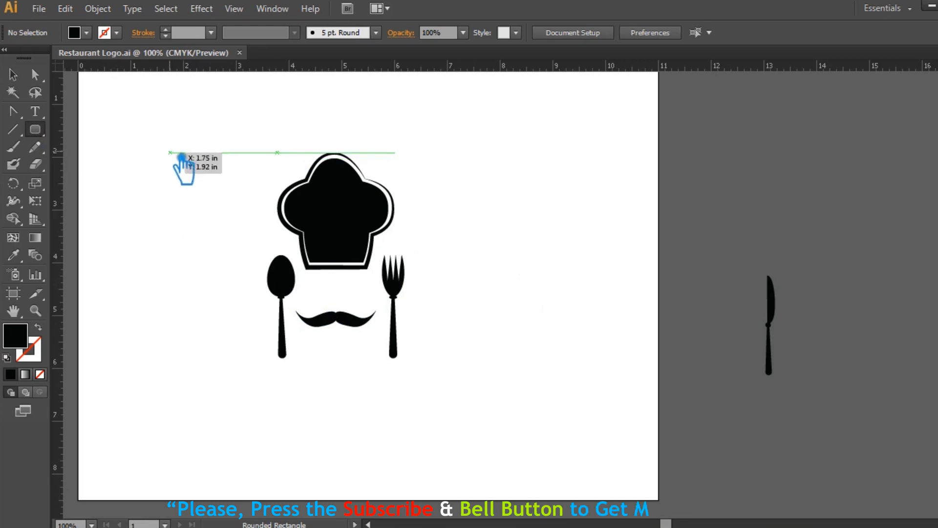
left_click_drag(172, 153, 325, 278)
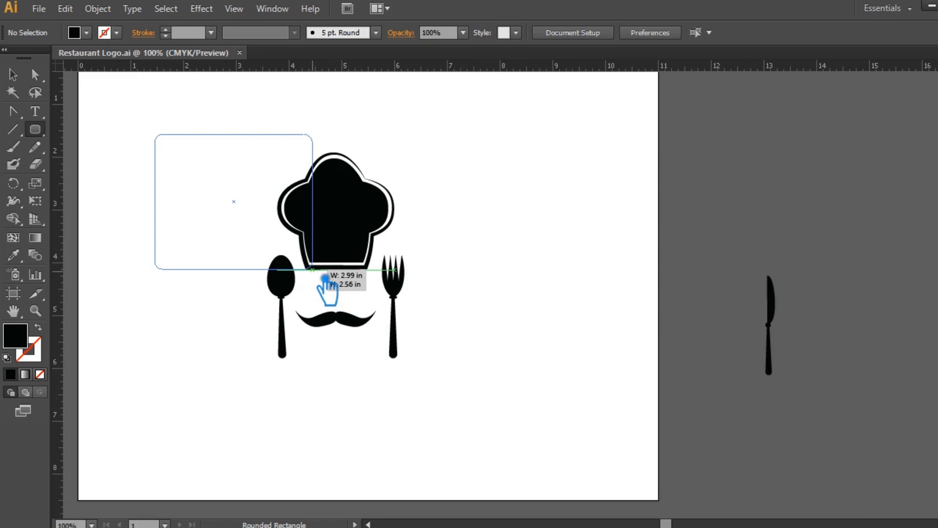
left_click_drag(325, 278, 328, 286)
key("v")
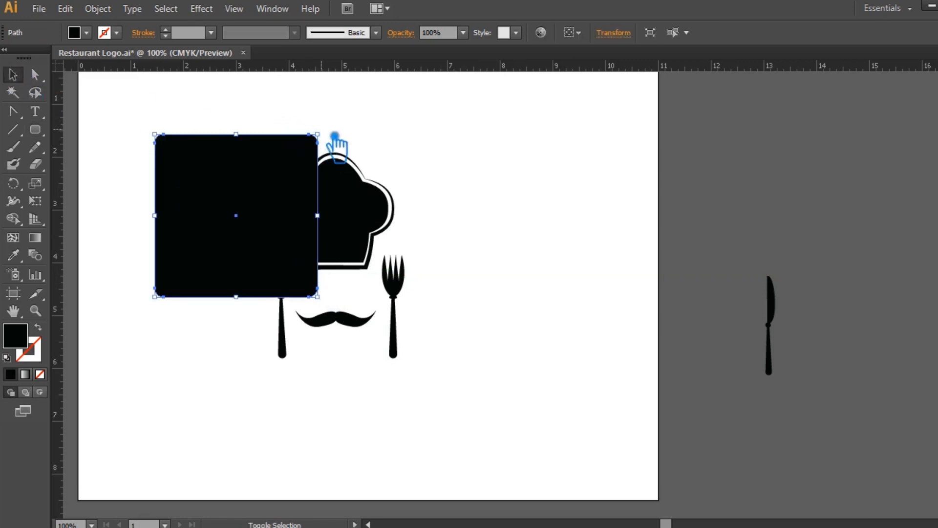
- Rotate the rounded square 45° into a diamond, place it over the logo and size it to about 4.7 in corner to corner
left_click_drag(318, 132, 236, 100)
left_click_drag(273, 204, 379, 250)
left_click_drag(447, 263, 484, 270)
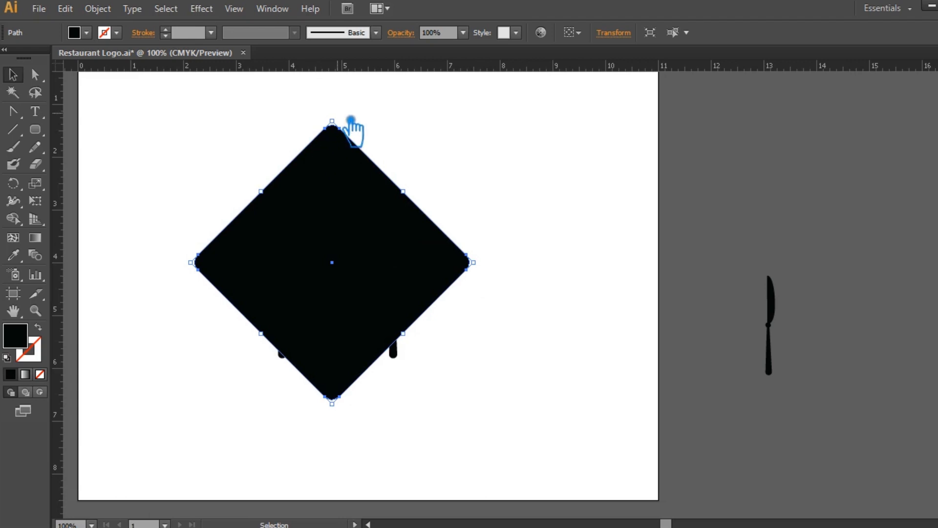
left_click_drag(332, 120, 330, 156)
left_click_drag(391, 257, 417, 235)
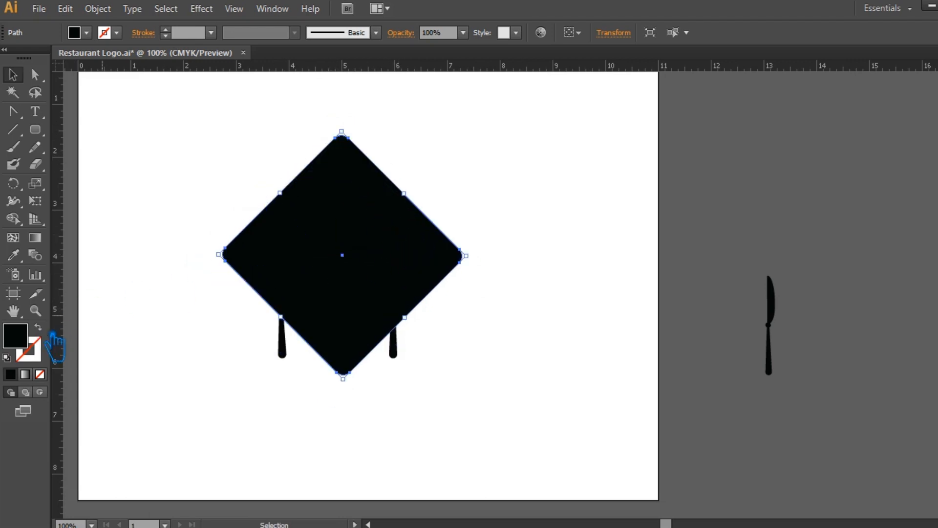
- Turn the filled diamond into an unfilled black outline with a 6 pt stroke
key("shift+x")
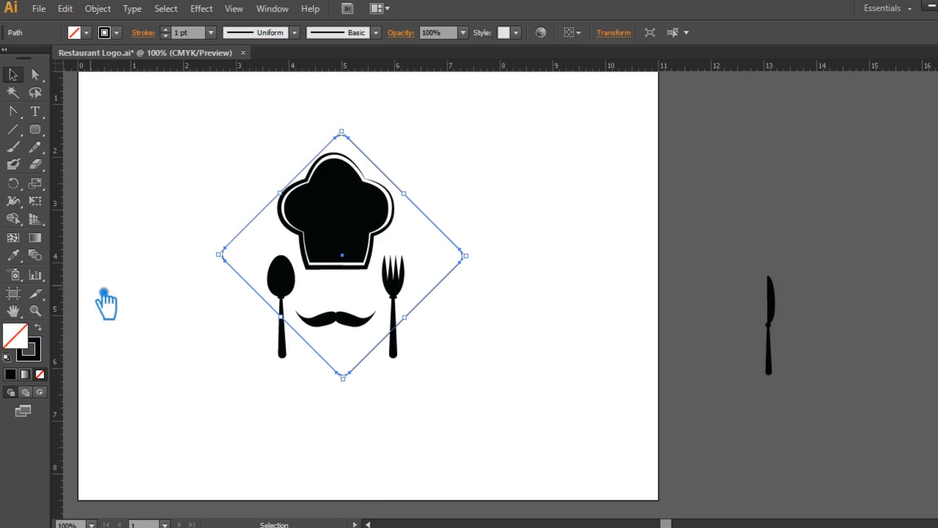
left_click(179, 33)
scroll(179, 32, "up", 4)
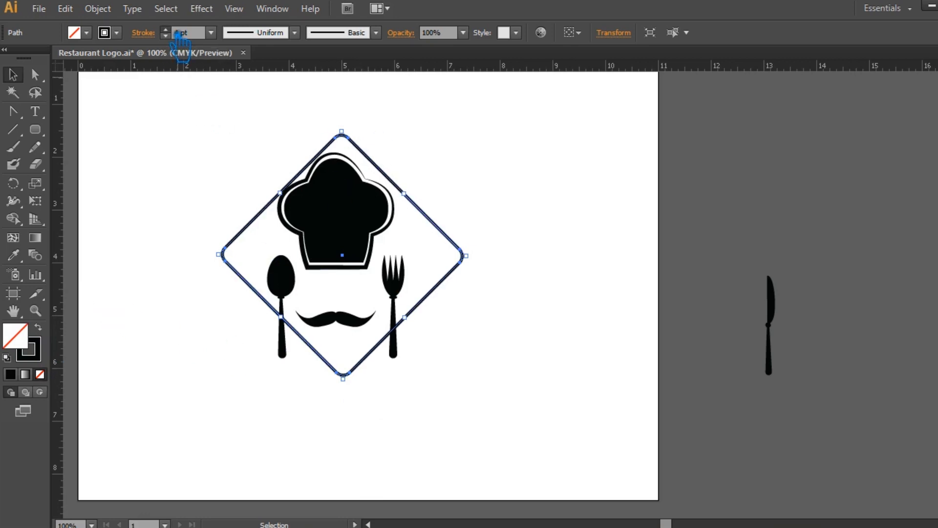
left_click(631, 282)
left_click(445, 280)
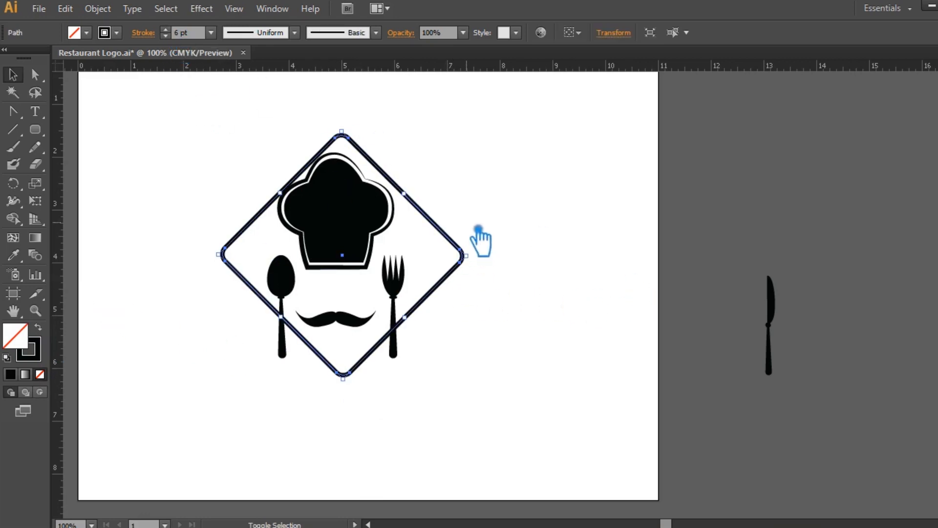
left_click(583, 220)
left_click(447, 237)
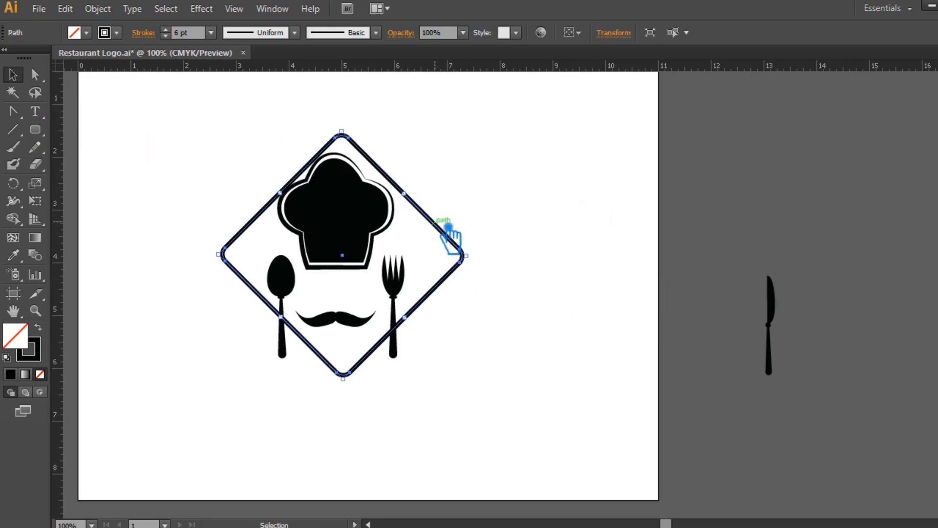
- Enlarge the diamond outline to about 5 in corner to corner and centre it horizontally with the logo artwork
left_click_drag(341, 132, 344, 122)
left_click(479, 401)
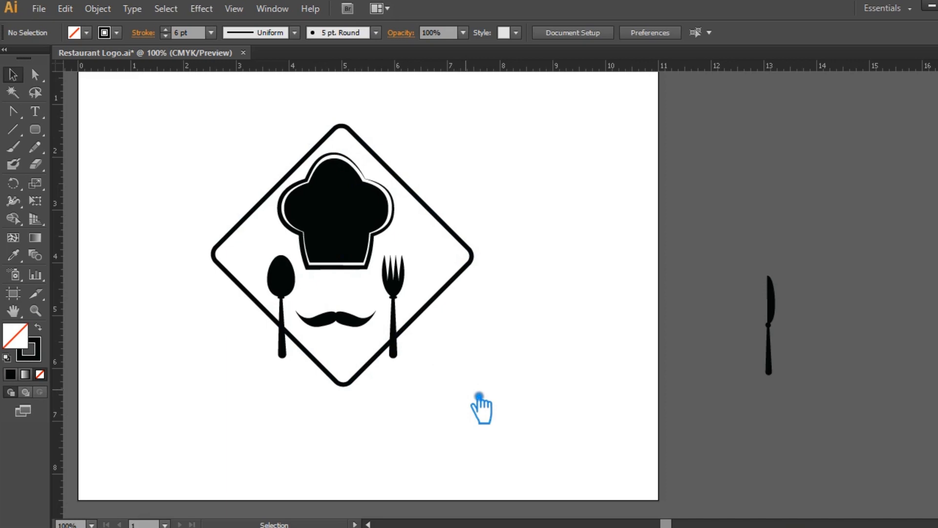
left_click(354, 227)
left_click_drag(492, 433, 256, 144)
left_click(637, 32)
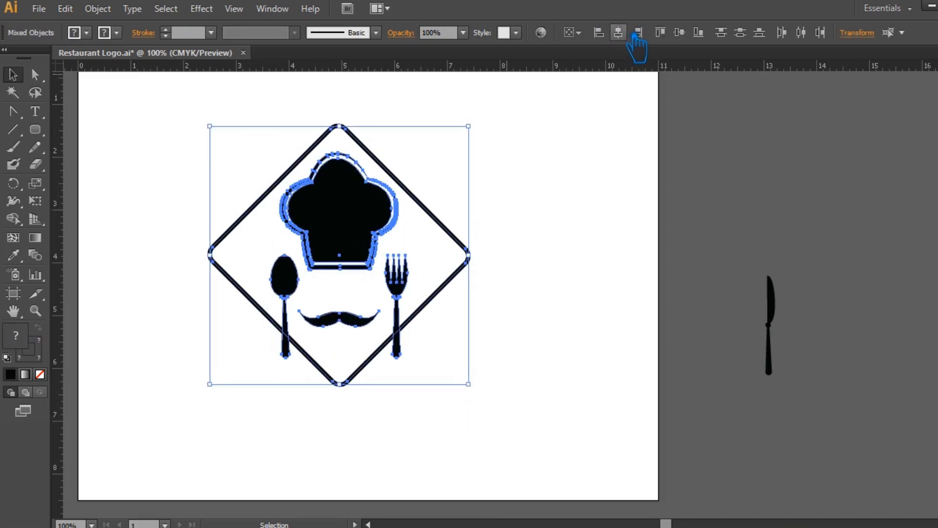
left_click(611, 267)
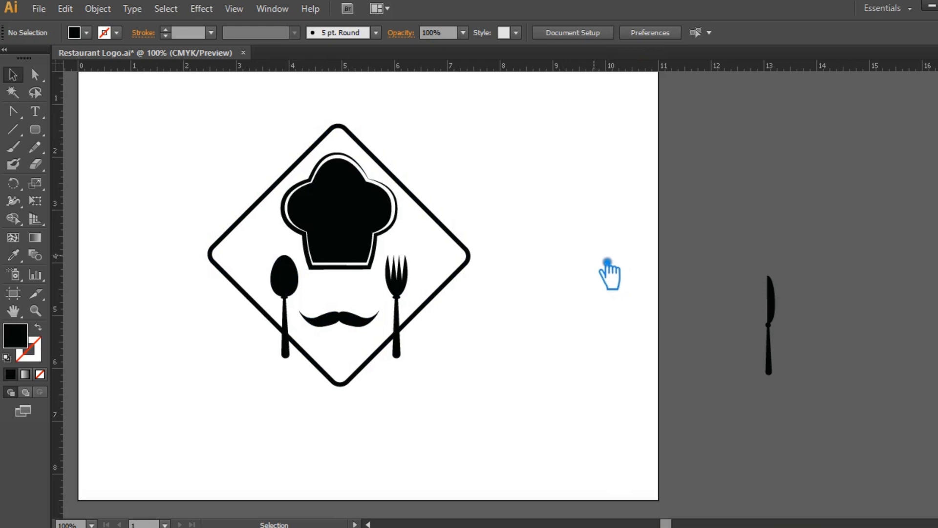
- Draw a black rounded-corner banner about 7 in wide and 1 in high across the lower part of the diamond
left_click_drag(35, 129, 125, 145)
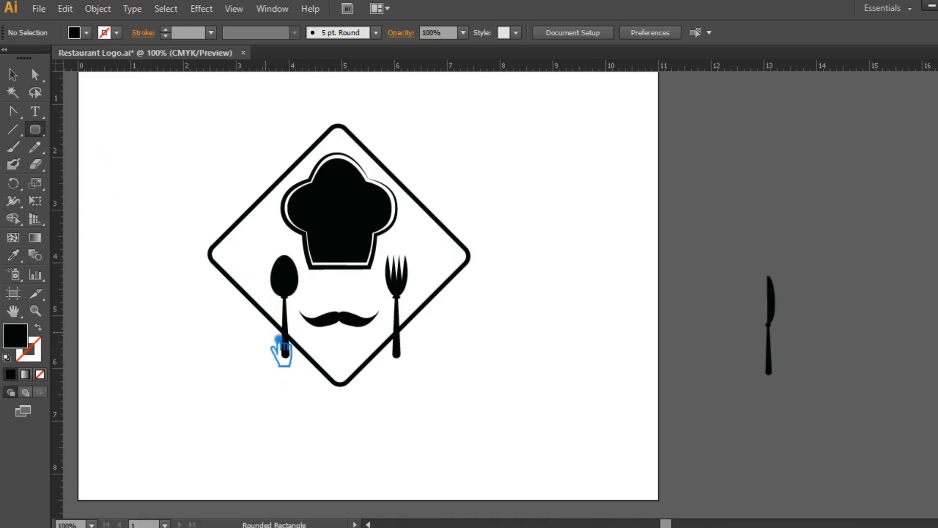
left_click_drag(271, 338, 570, 381)
key("v")
left_click_drag(427, 361, 361, 362)
left_click_drag(491, 332, 536, 336)
left_click_drag(429, 377, 435, 393)
- Centre the banner, diamond and logo artwork horizontally on each other
left_click_drag(549, 477, 163, 119)
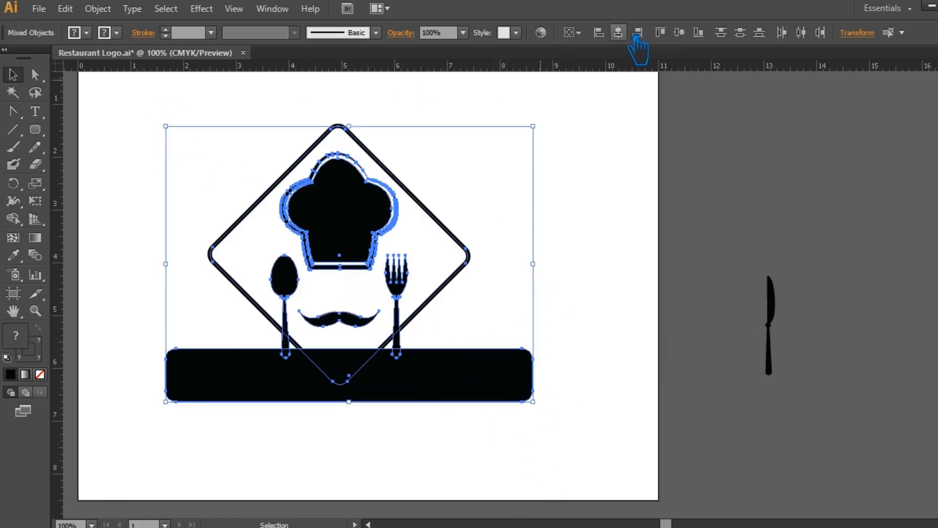
left_click(618, 32)
left_click(605, 307)
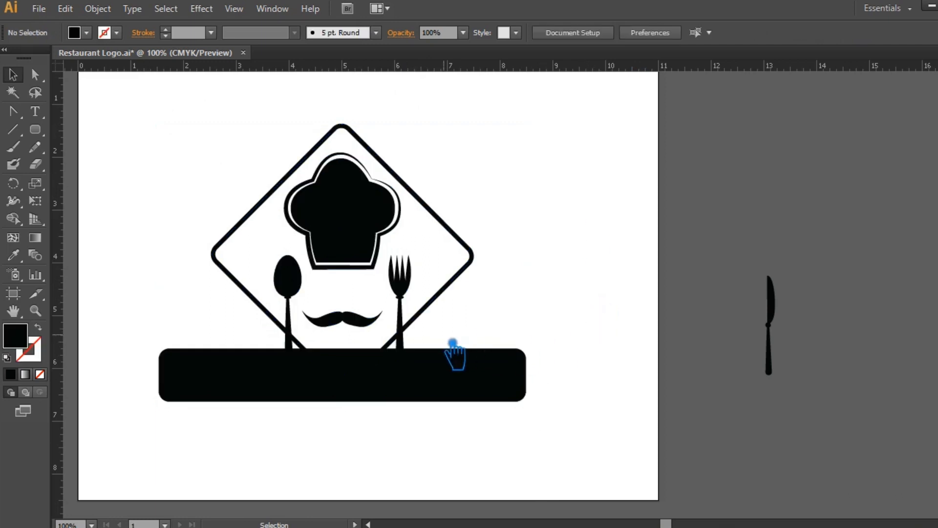
- Ungroup the logo artwork and nudge the grouped hat and moustache up slightly
left_click(434, 394)
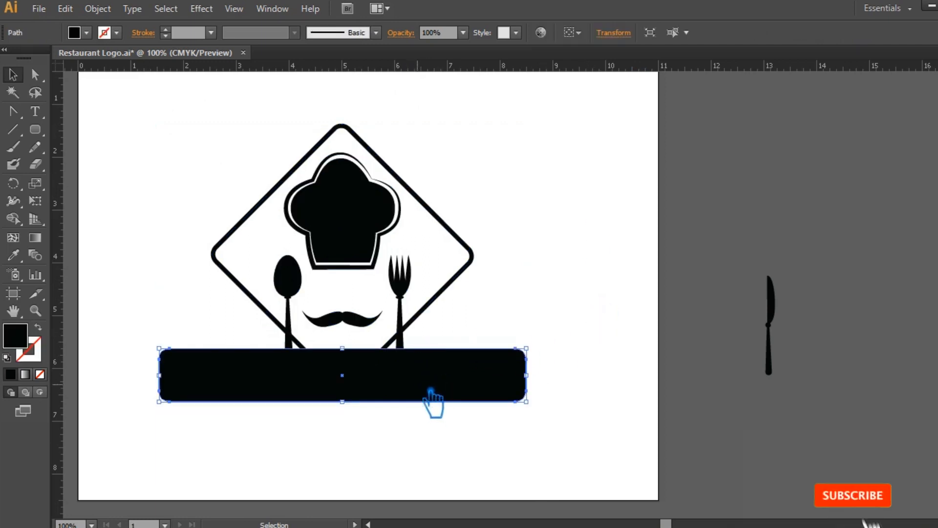
left_click(350, 320)
right_click(348, 318)
left_click(389, 404)
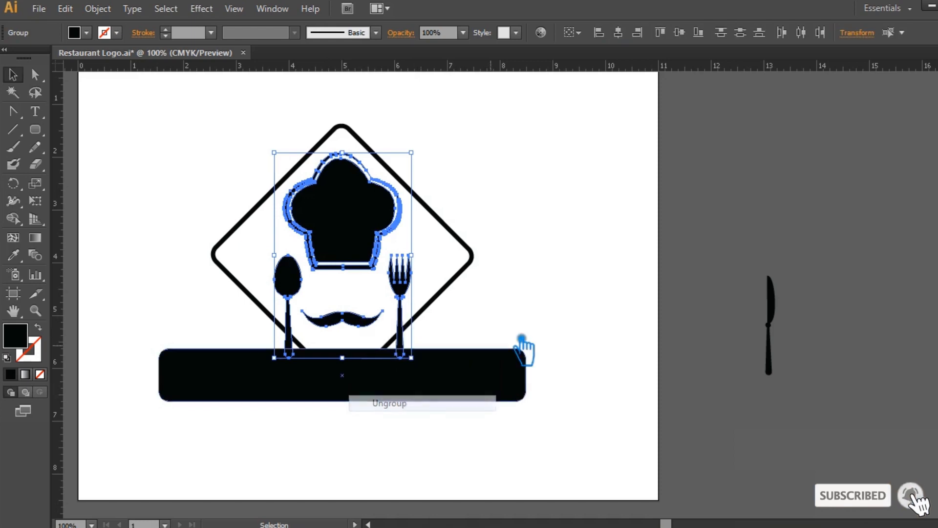
left_click(521, 335)
left_click(365, 321)
key("Up")
key("Up")
key("Up")
- Ungroup the hat and moustache and raise the moustache alone by about 0.15 in
right_click(342, 318)
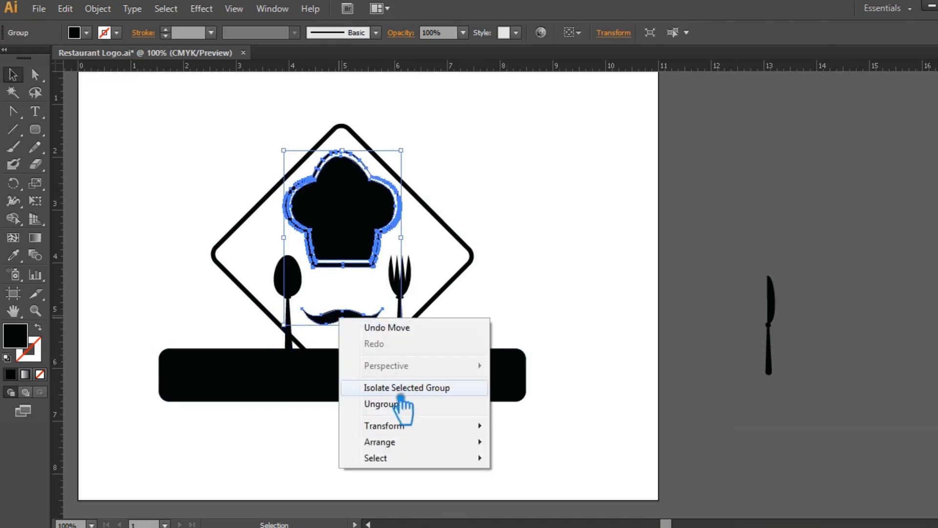
left_click(403, 404)
left_click(530, 321)
left_click(379, 317)
key("Up")
key("Up")
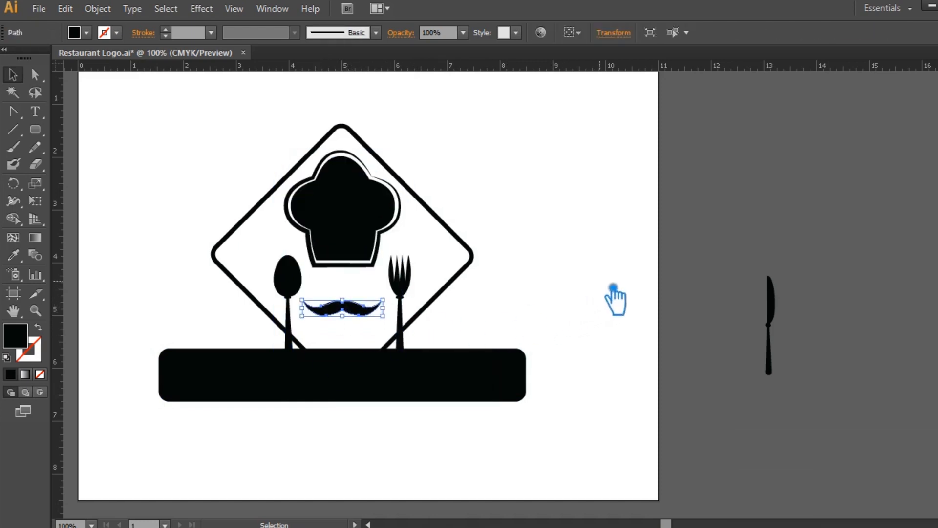
- Group the moustache, chef's hat and cutlery together again
left_click(336, 218, "shift")
left_click(408, 281, "shift")
key("ctrl+g")
left_click(518, 267)
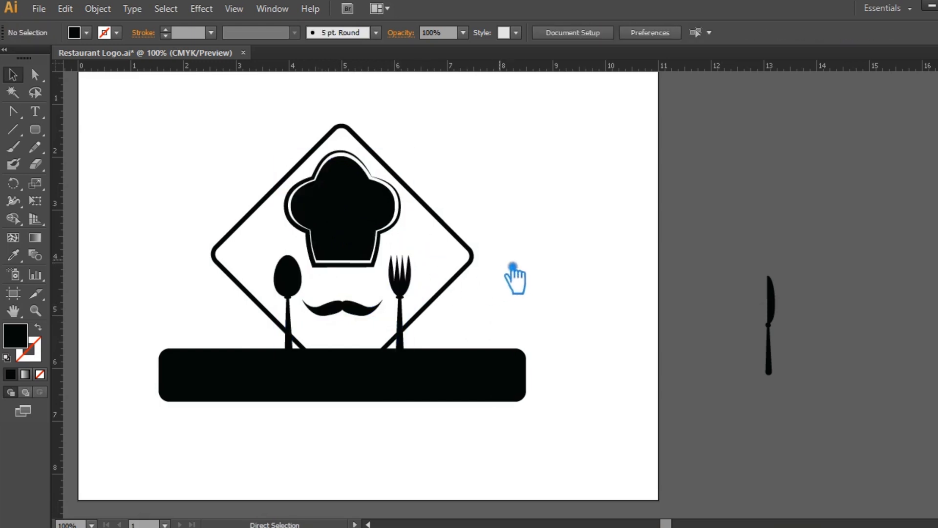
- Move the banner up about 0.45 in over the cutlery handles, centre all the parts horizontally and save the file
left_click(416, 374)
left_click_drag(416, 374, 420, 350)
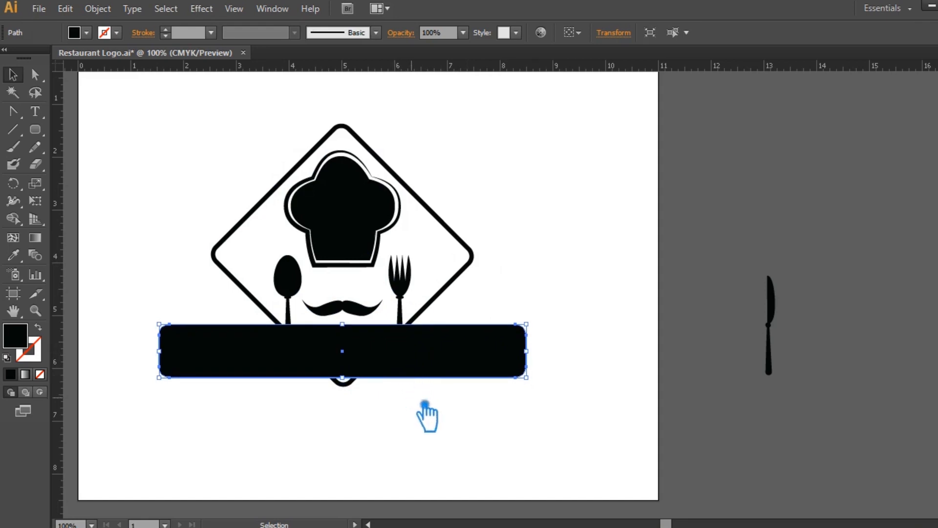
left_click(424, 404)
left_click_drag(526, 436, 202, 112)
left_click(630, 39)
left_click(609, 258)
key("ctrl+s")
- Add the text "Delicious Restaurant" on the banner in 33 pt Myriad Pro Regular, coloured dark grey
left_click(36, 111)
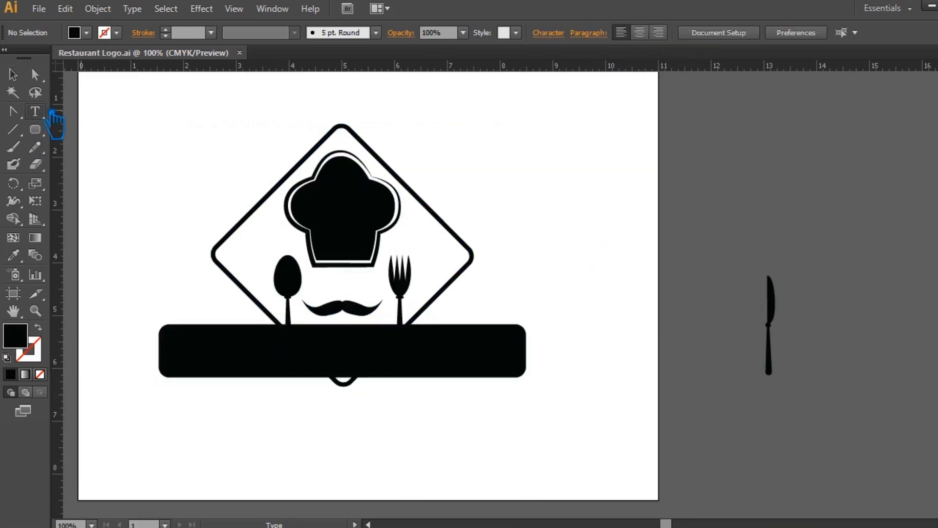
left_click(213, 348)
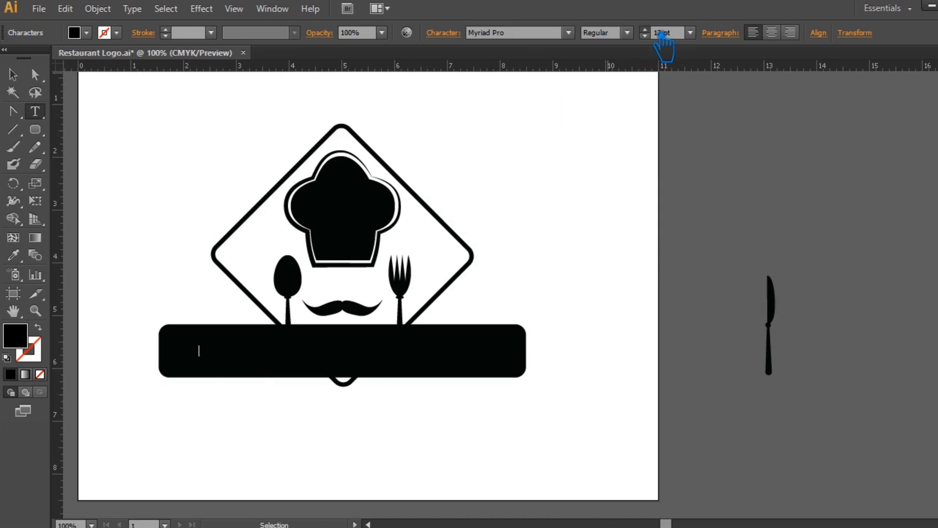
left_click(13, 255)
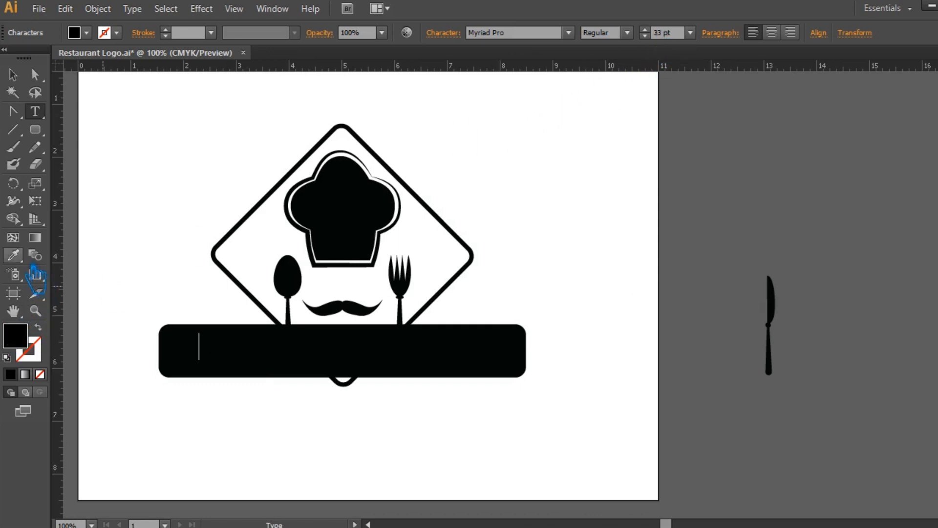
left_click(638, 413)
key("t")
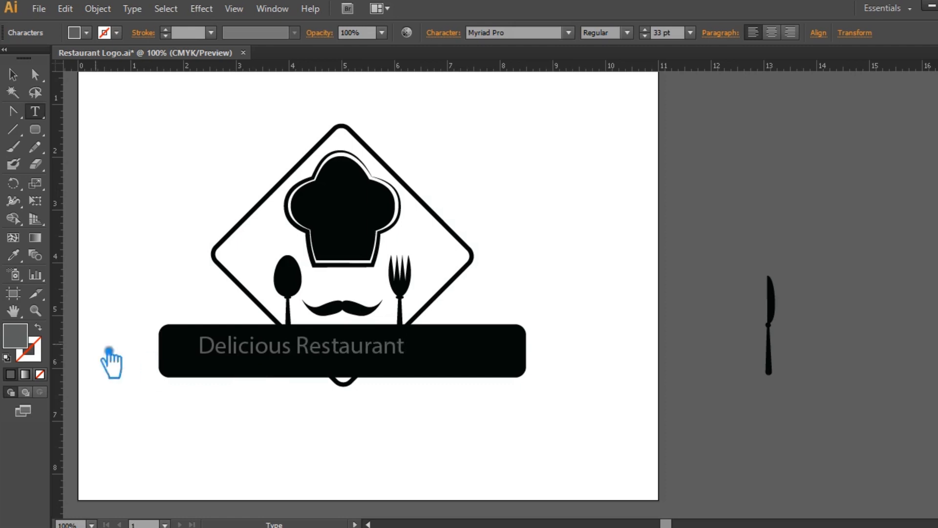
left_click(13, 74)
- Try the banner text in all caps and undo the change
left_click(449, 32)
left_click(308, 187)
left_click(447, 33)
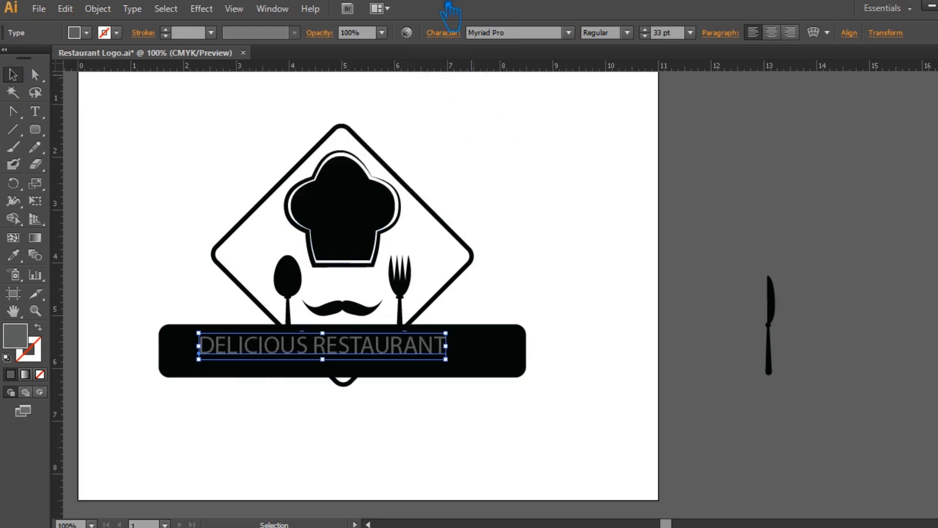
key("ctrl+z")
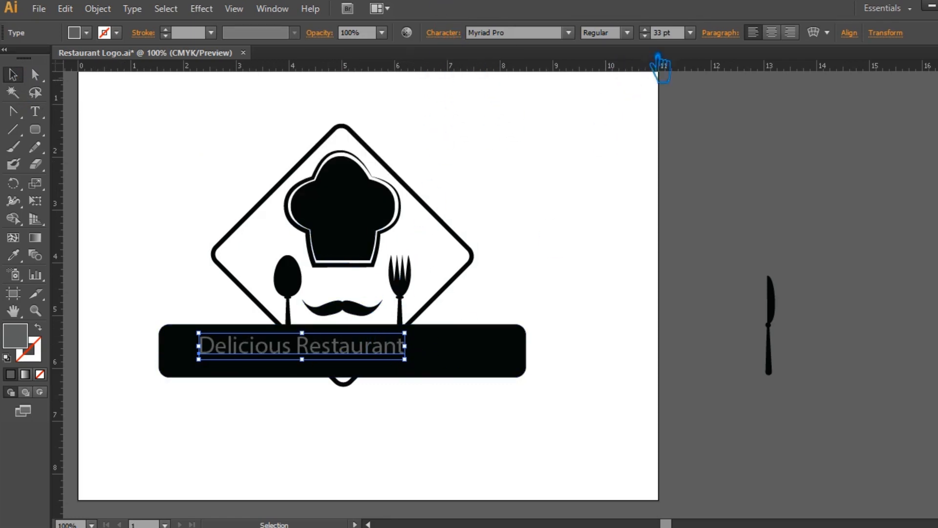
- Enlarge the banner text to 42 pt and place it roughly in the middle of the banner
scroll(662, 34, "up", 8)
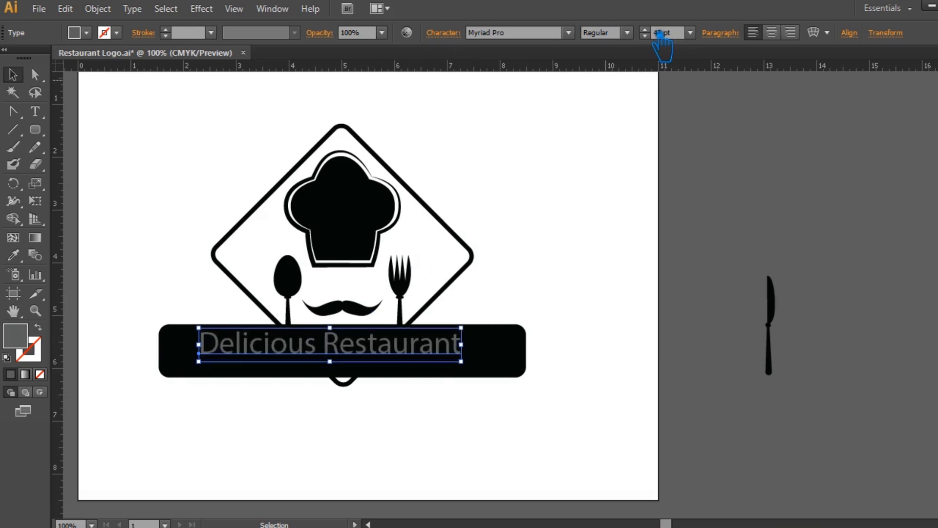
mouse_move(435, 360)
left_mouse_down()
mouse_move(442, 386)
mouse_move(444, 367)
left_mouse_up()
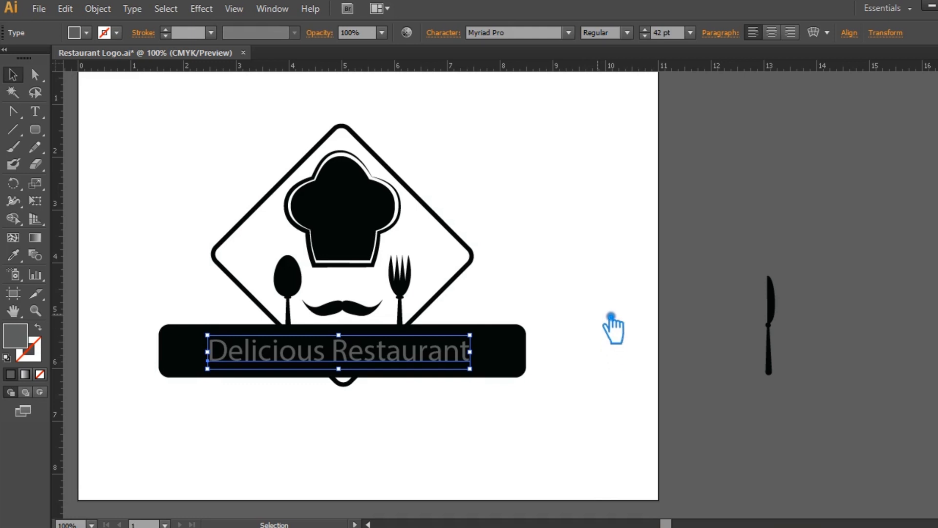
left_click(608, 296)
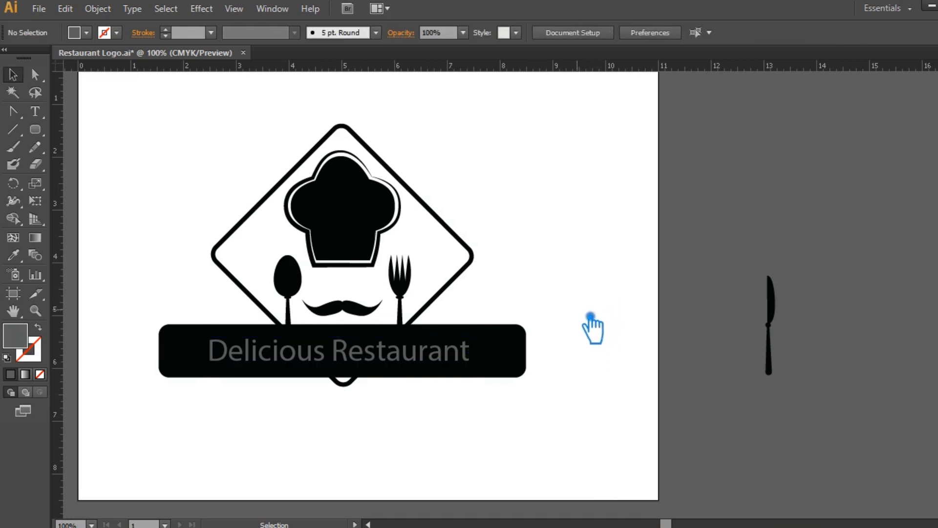
- Add an enlarged copy of the diamond outline around the original, about 5.2 in corner to corner, with a 3 pt stroke
left_click(462, 241)
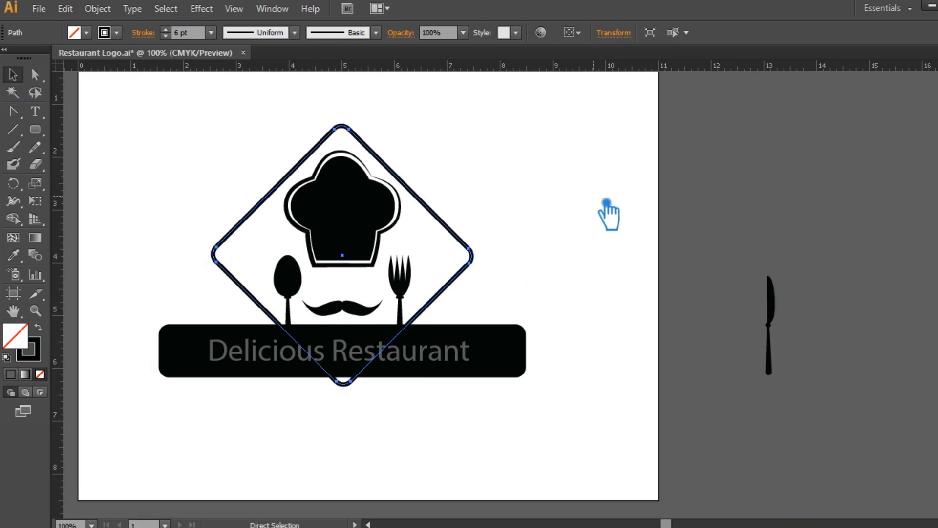
left_click_drag(353, 129, 356, 120)
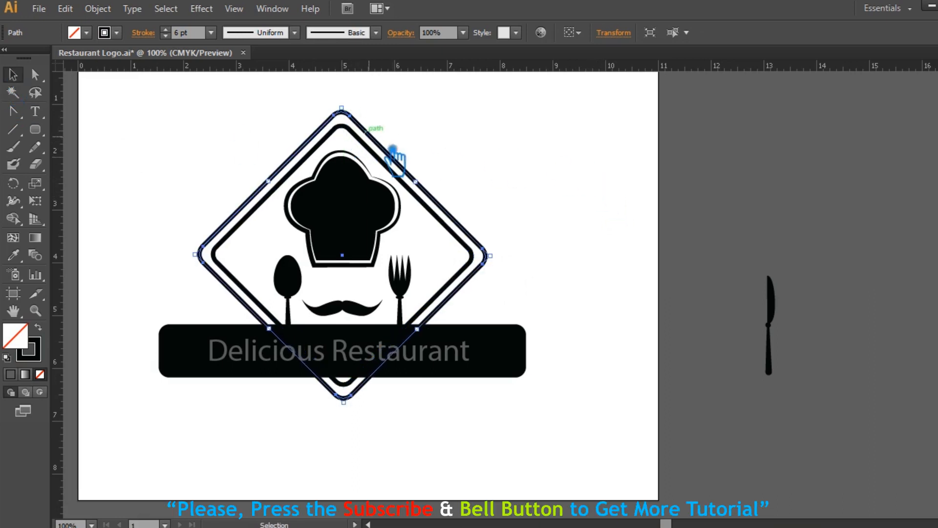
left_click_drag(343, 108, 345, 114)
left_click(463, 128)
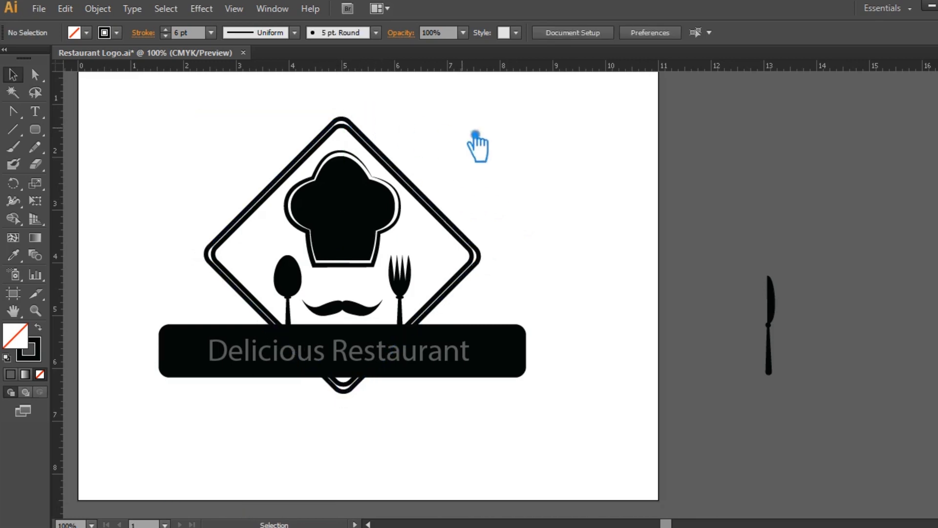
left_click(385, 159)
scroll(178, 43, "down", 3)
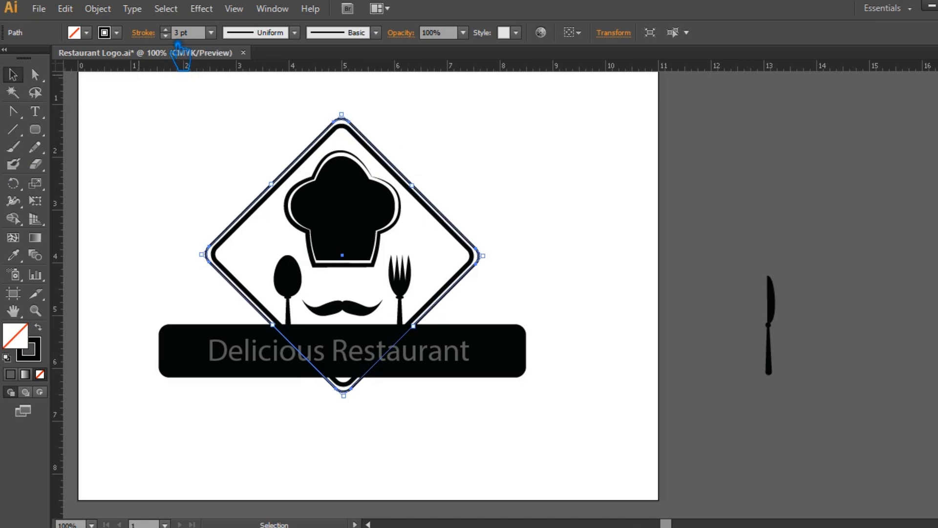
- Add a third, outermost diamond about 5.5 in corner to corner and match its stroke to the innermost 6 pt outline
mouse_move(342, 116)
left_mouse_down()
mouse_move(350, 120)
mouse_move(353, 109)
left_mouse_up()
left_click(13, 255)
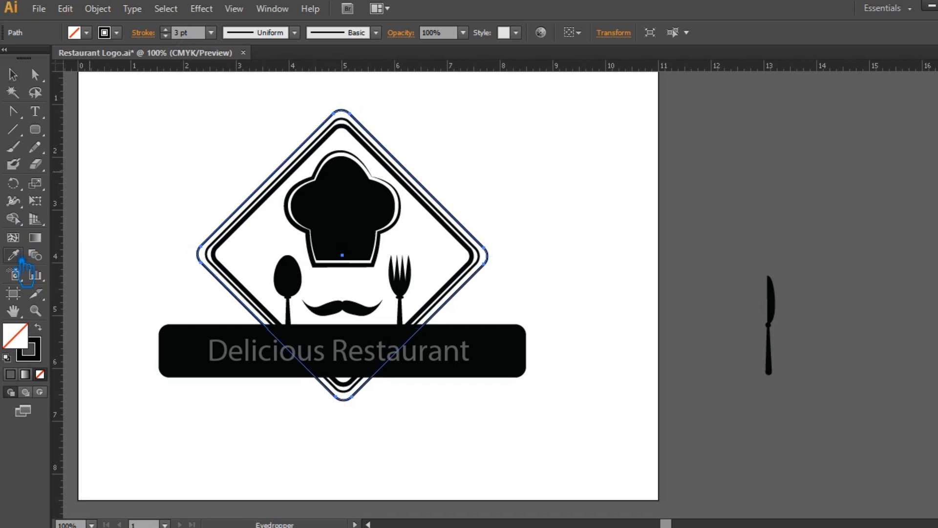
left_click(271, 215)
key("v")
left_click(140, 128)
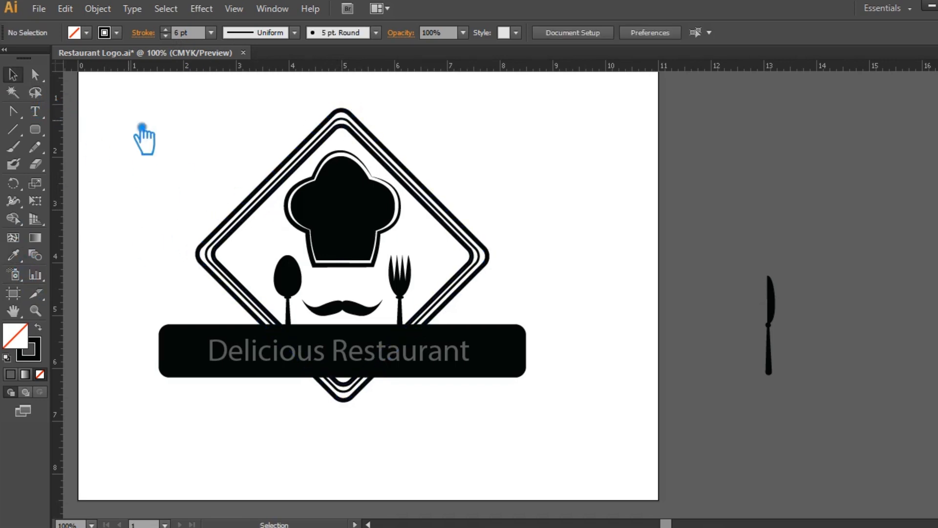
- Centre the three diamond outlines on each other and save the file
left_click(525, 361)
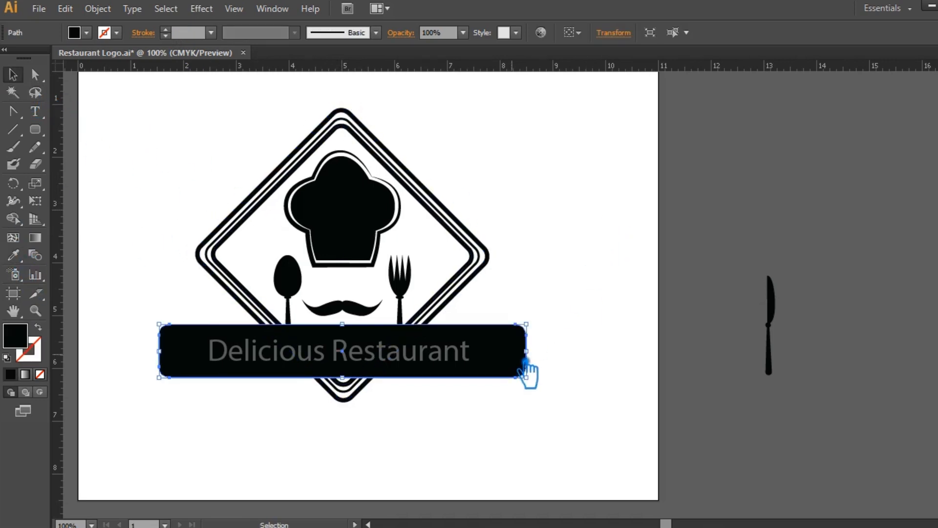
left_click(586, 290)
left_click_drag(303, 98, 402, 148)
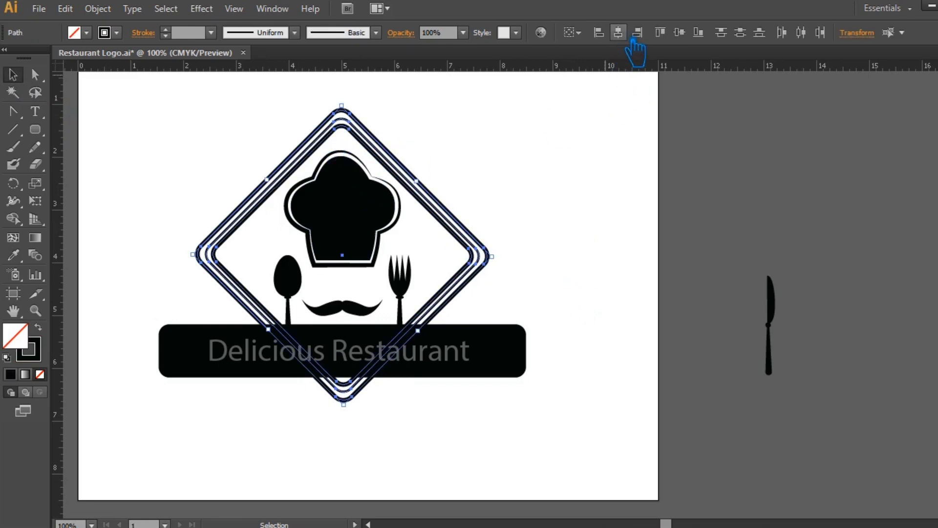
left_click(679, 32)
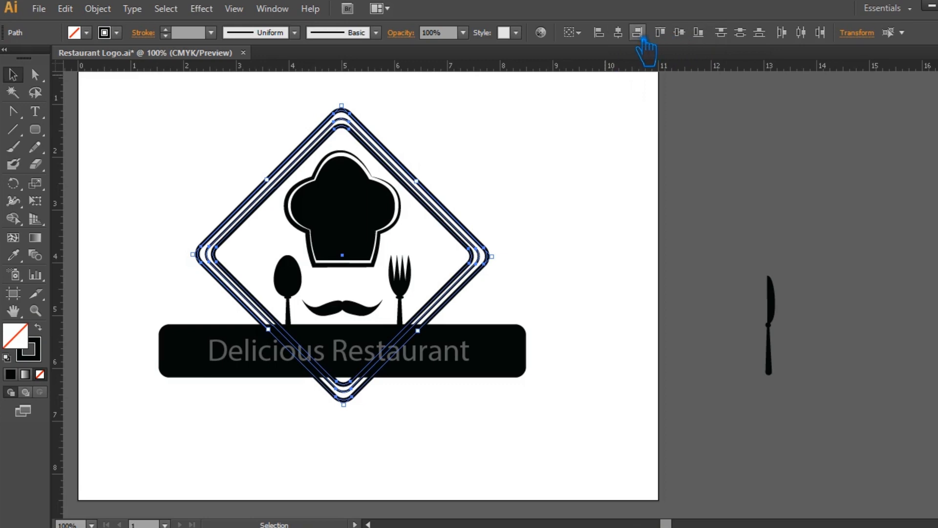
left_click(569, 147)
key("ctrl+s")
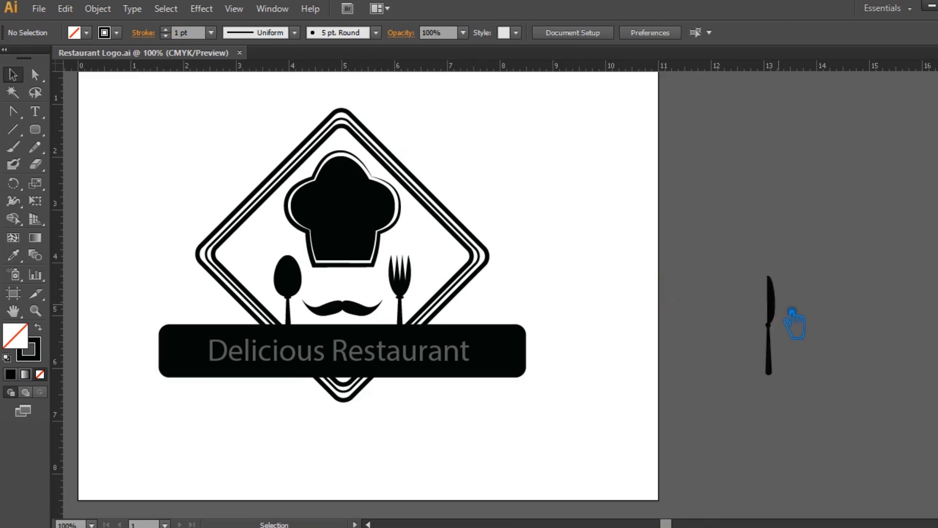
- Move the black knife from beside the artboard onto the middle of the chef's hat and fill it white
left_click_drag(783, 309, 355, 197)
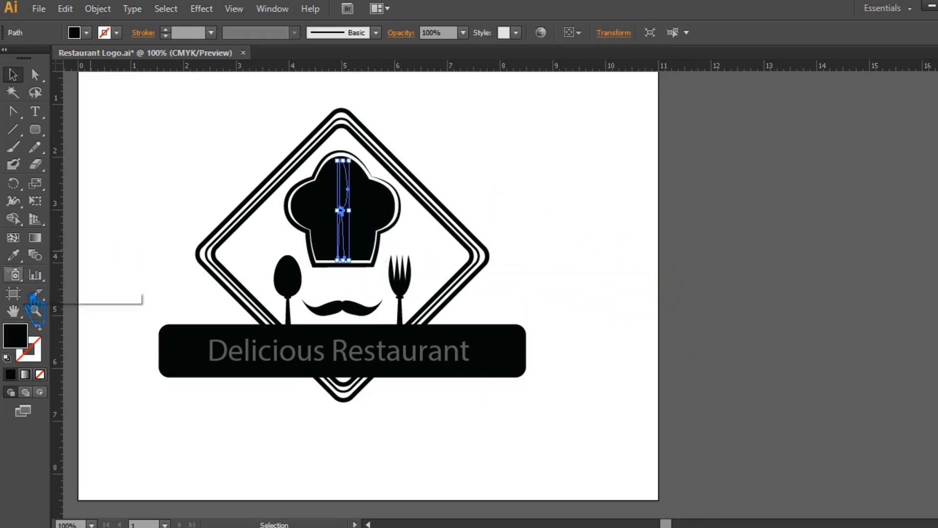
double_click(22, 345)
left_click(424, 152)
left_click(391, 111)
left_click(739, 115)
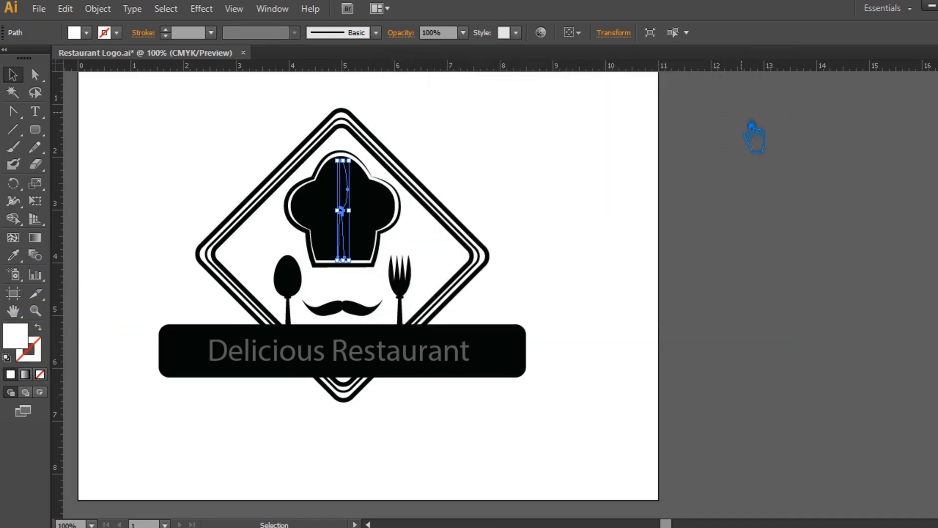
left_click(756, 189)
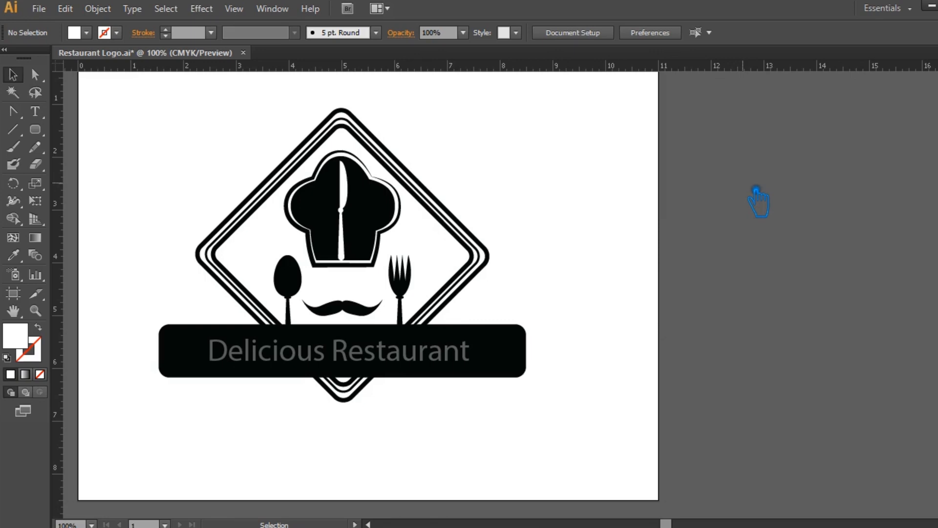
- Scale the white knife down to about 1.6 in tall and place a copy about 0.3 in to its left
left_click(358, 205)
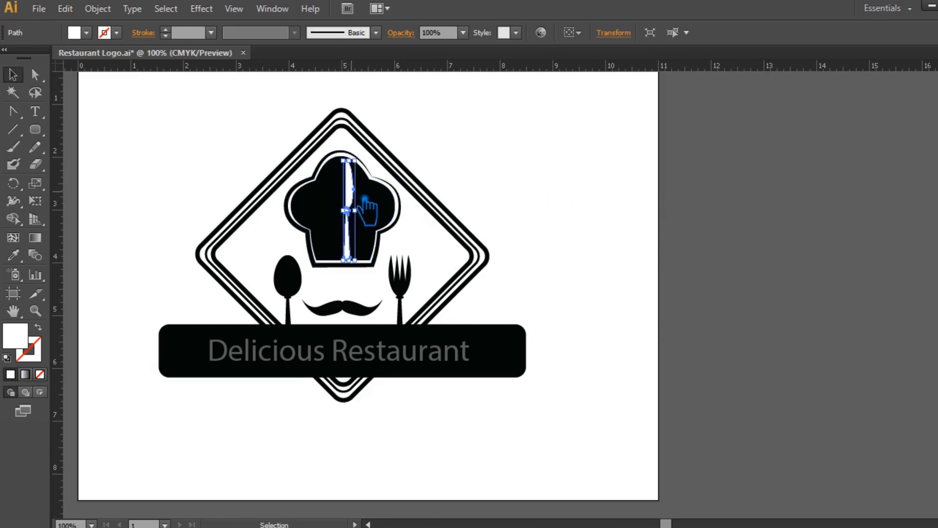
left_click_drag(355, 161, 385, 180)
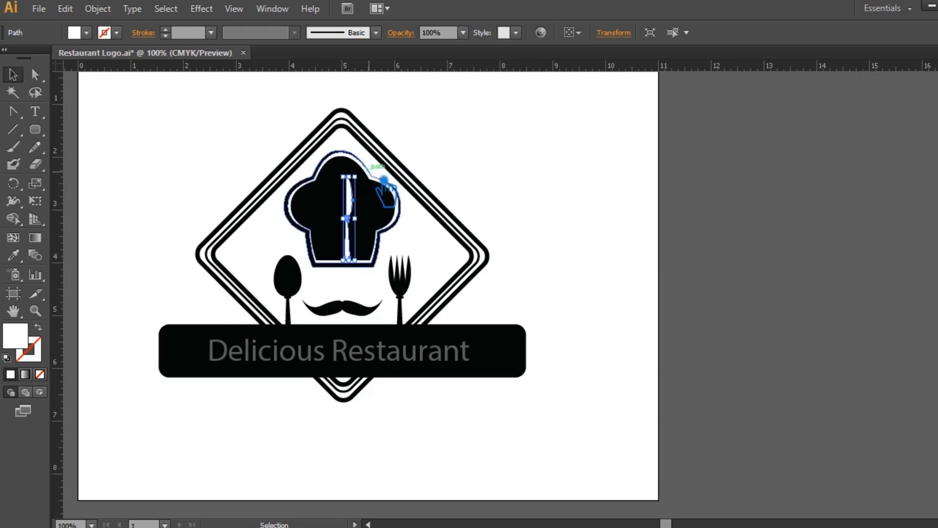
key("ctrl+c")
key("ctrl+f")
key("Left")
key("Left")
key("Left")
key("Left")
key("Left")
key("Left")
key("Left")
key("Left")
key("Left")
key("Left")
key("Left")
key("Left")
key("Left")
key("Left")
key("Left")
key("Left")
key("Left")
key("Left")
key("Left")
key("Left")
key("Left")
key("Left")
key("Left")
key("Left")
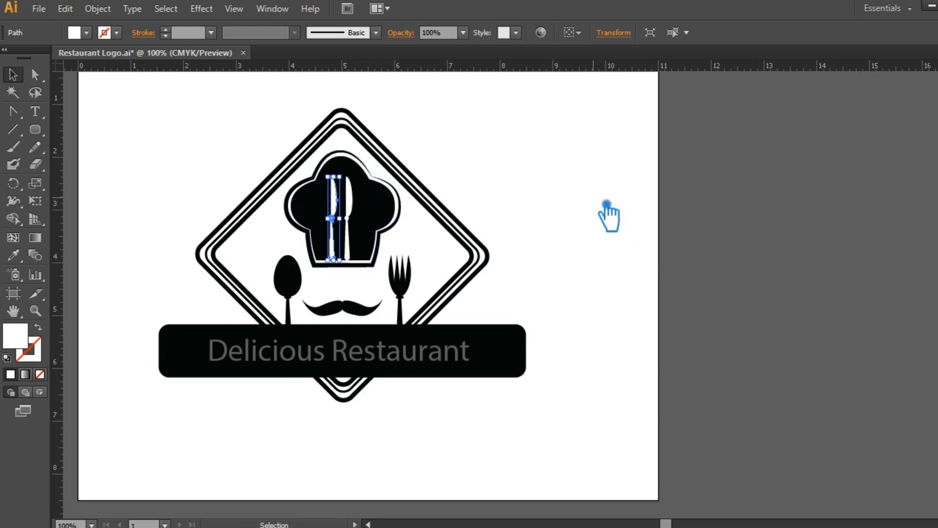
- Reflect the left knife across the vertical axis and group it with the right knife
right_click(358, 208)
mouse_move(409, 391)
left_click(540, 444)
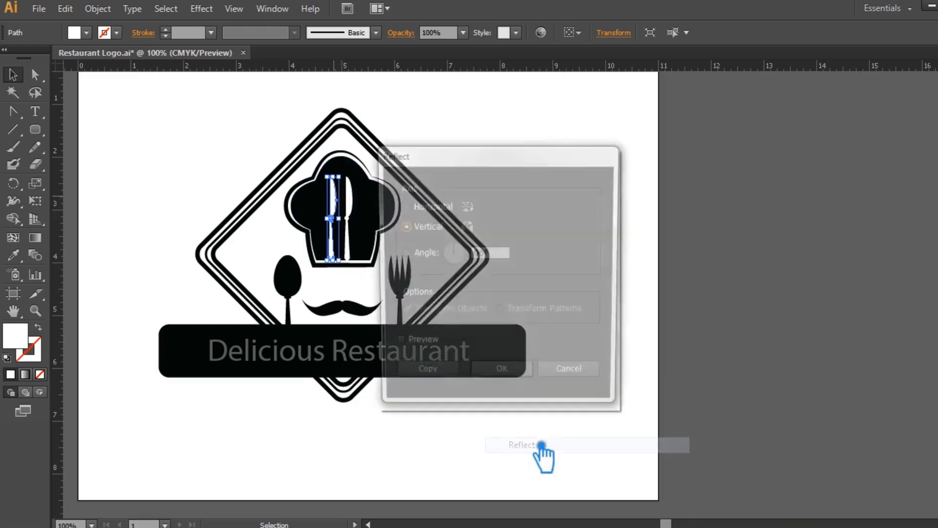
left_click(502, 368)
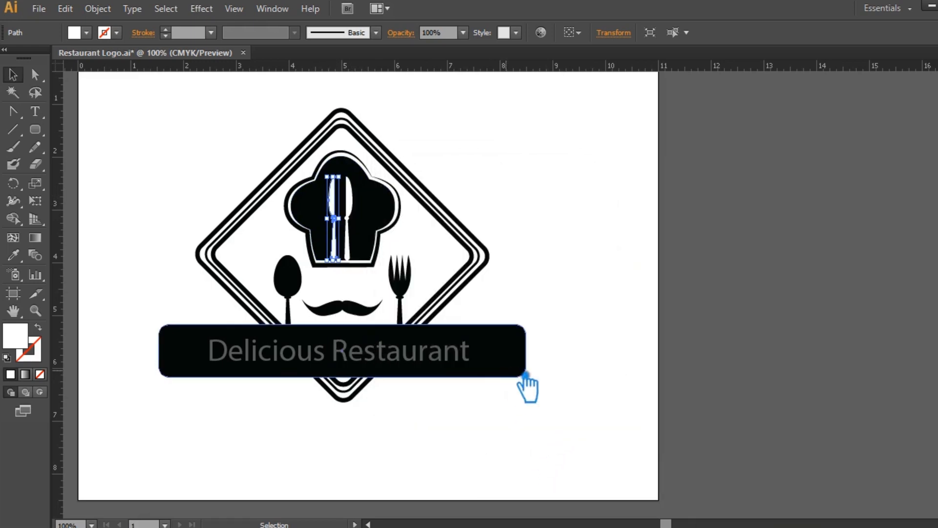
left_click(362, 200, "shift")
left_click(509, 191)
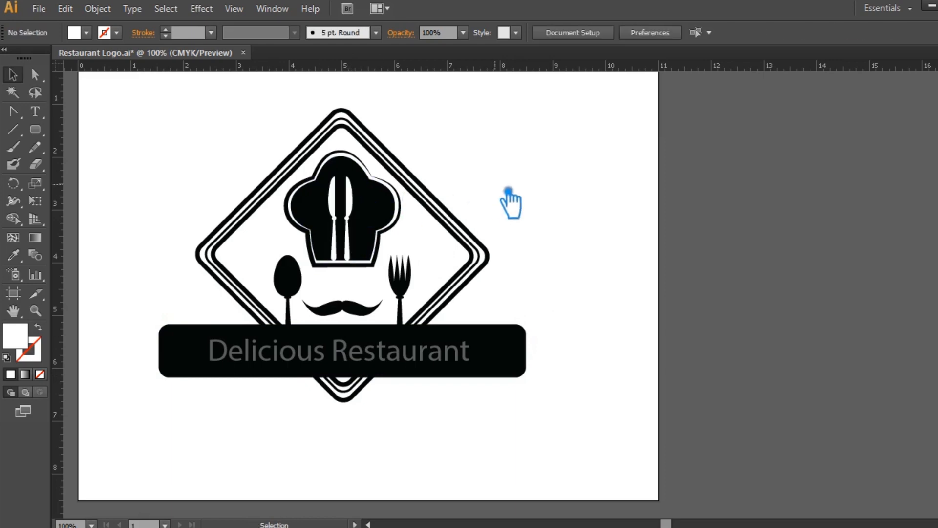
- Centre the knife pair horizontally on the hat artwork, and align all parts of the logo to a common horizontal centre
left_click(384, 211, "shift")
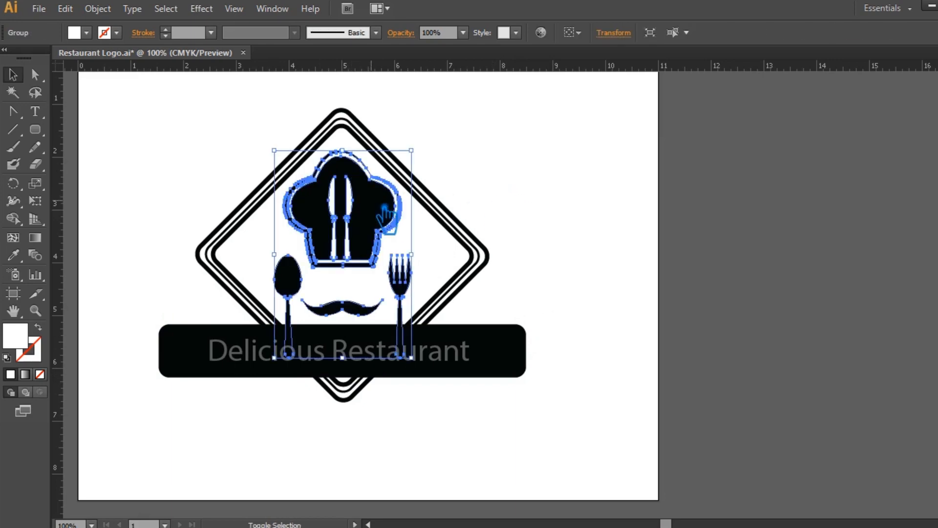
left_click(618, 33)
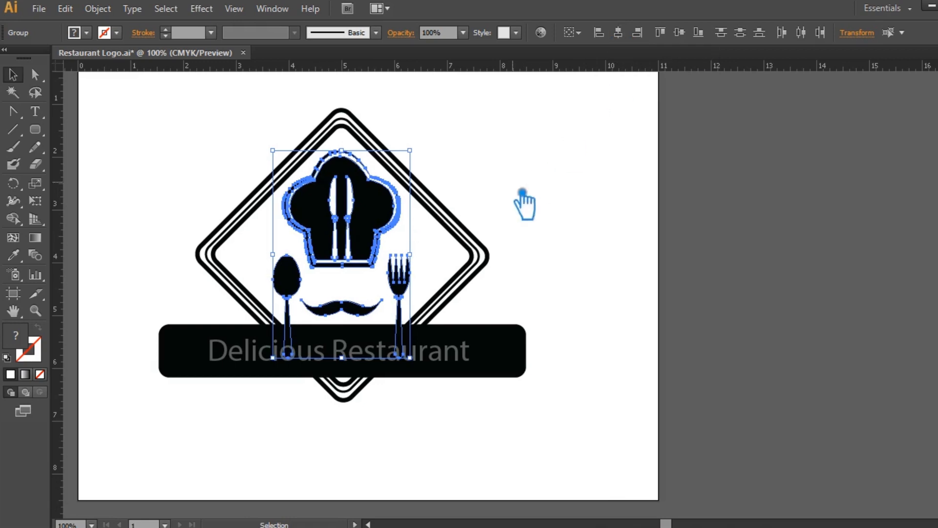
left_click_drag(545, 240, 247, 131)
left_click(618, 33)
left_click_drag(584, 404, 137, 146)
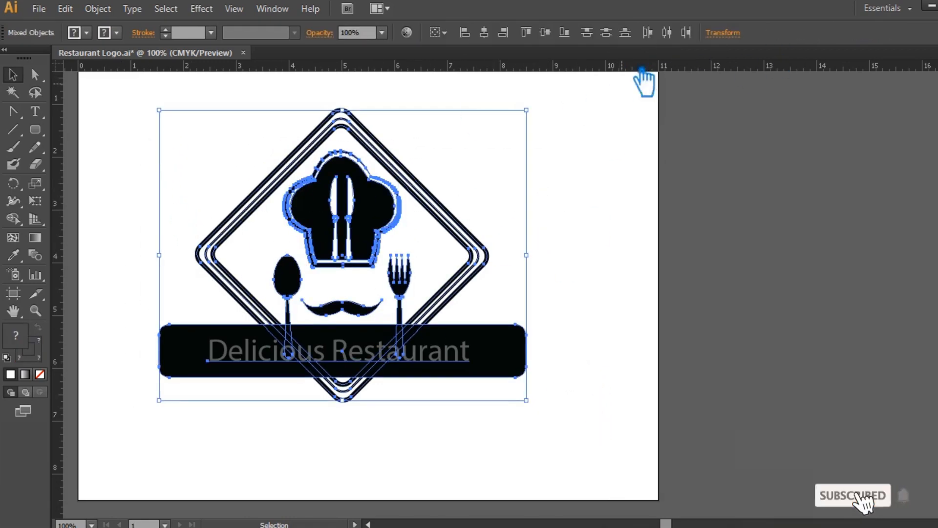
left_click(484, 33)
left_click(641, 312)
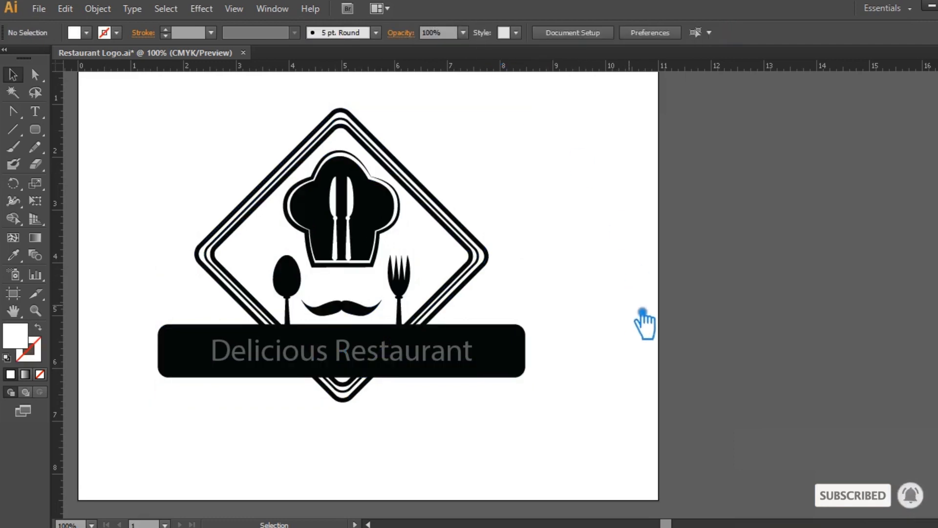
- Shift the knife pair slightly lower inside the chef's hat
left_click(361, 206)
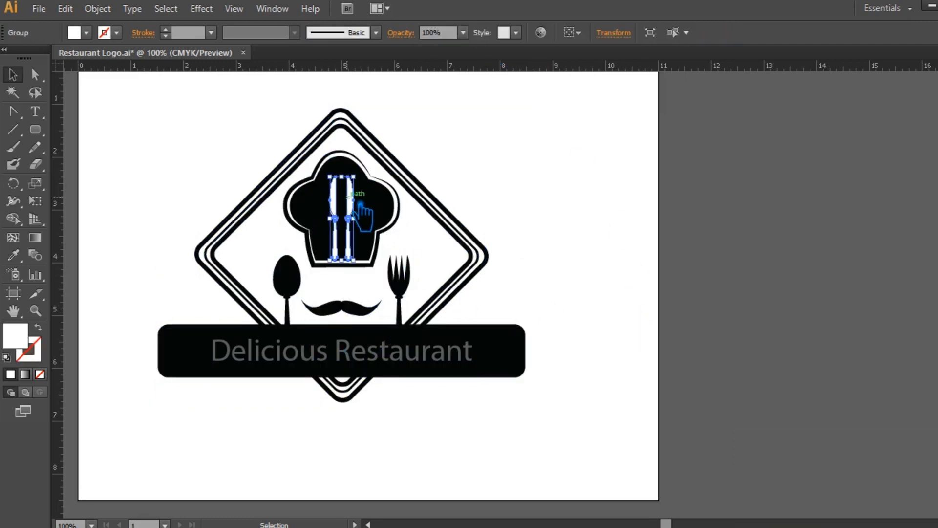
left_click_drag(358, 206, 361, 211)
left_click(526, 225)
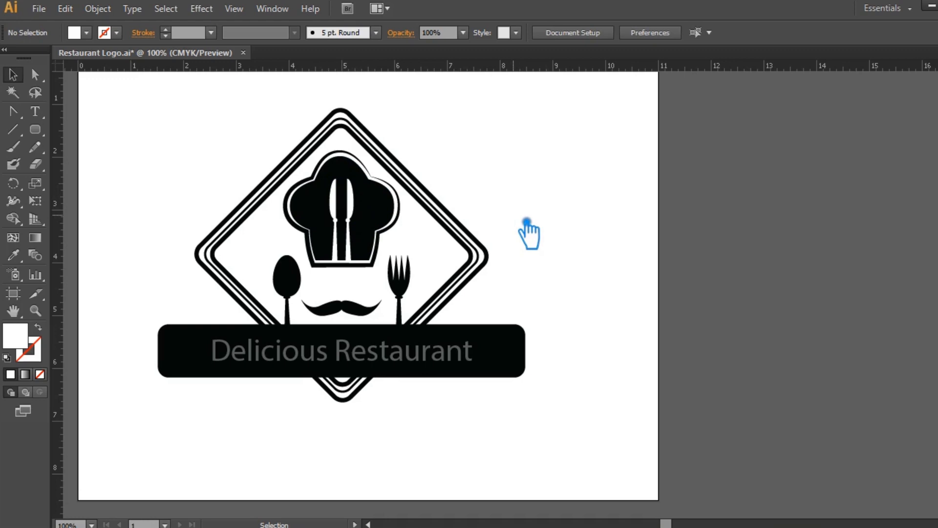
- Ungroup the hat, moustache, spoon and fork artwork until the chef's hat is a separate group
left_click(380, 226)
right_click(379, 224)
left_click(426, 299)
left_click(555, 256)
left_click(364, 242)
left_click(359, 231, "shift")
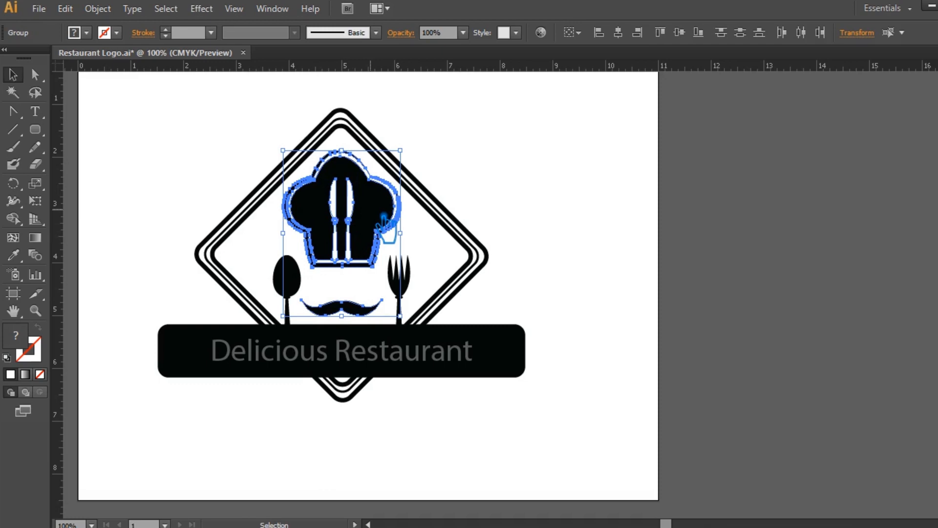
left_click(622, 251)
right_click(374, 205)
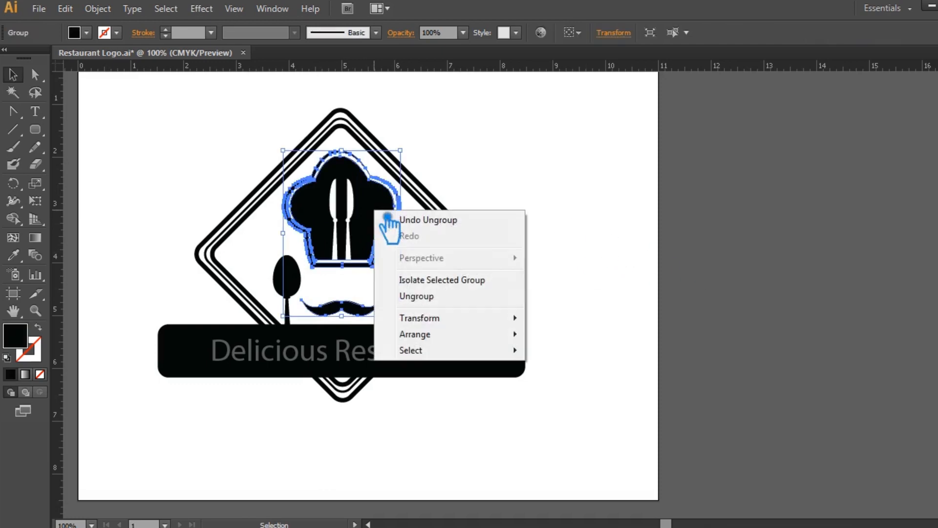
left_click(431, 295)
left_click(570, 237)
left_click(384, 214)
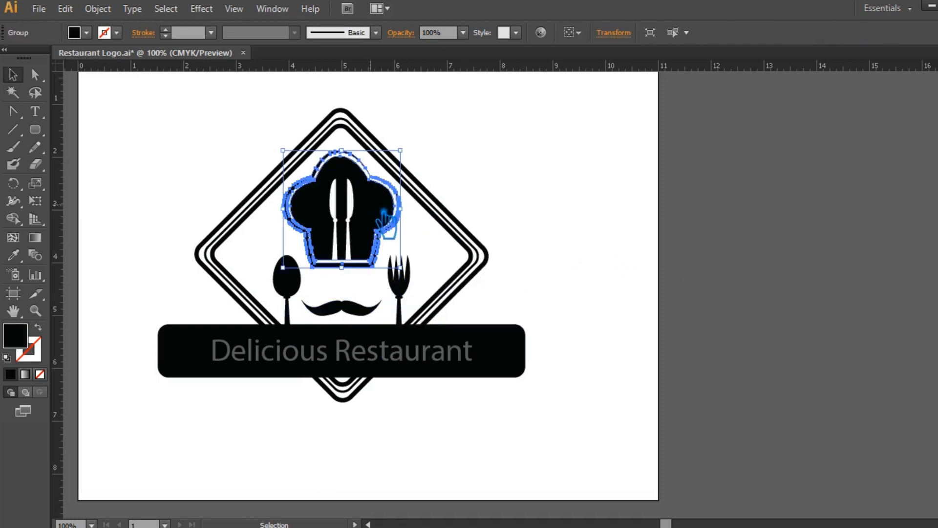
- Ungroup the chef's hat so its inner black shape is separate from the surrounding outline
left_click(527, 197)
left_click(385, 210)
key("ctrl+z")
left_click(499, 195)
key("ctrl+plus")
key("ctrl+plus")
key("ctrl+plus")
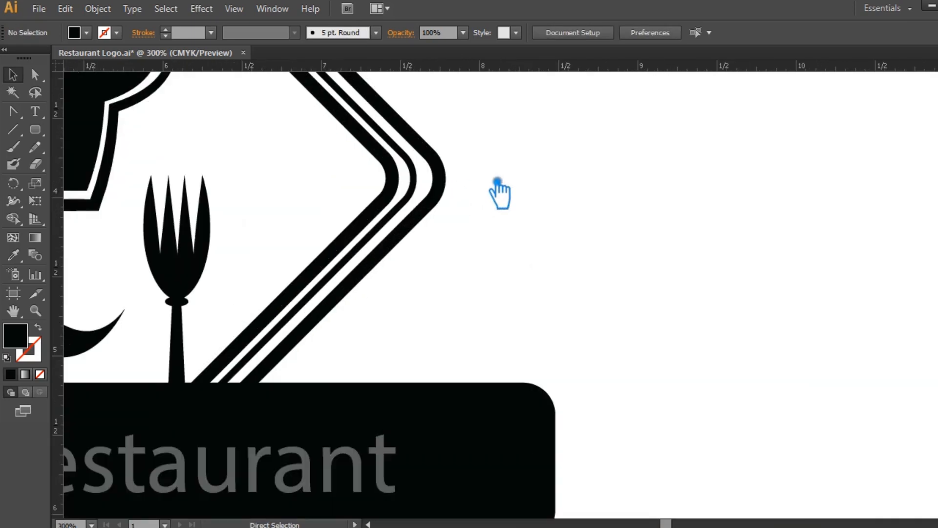
left_click_drag(420, 259, 704, 420)
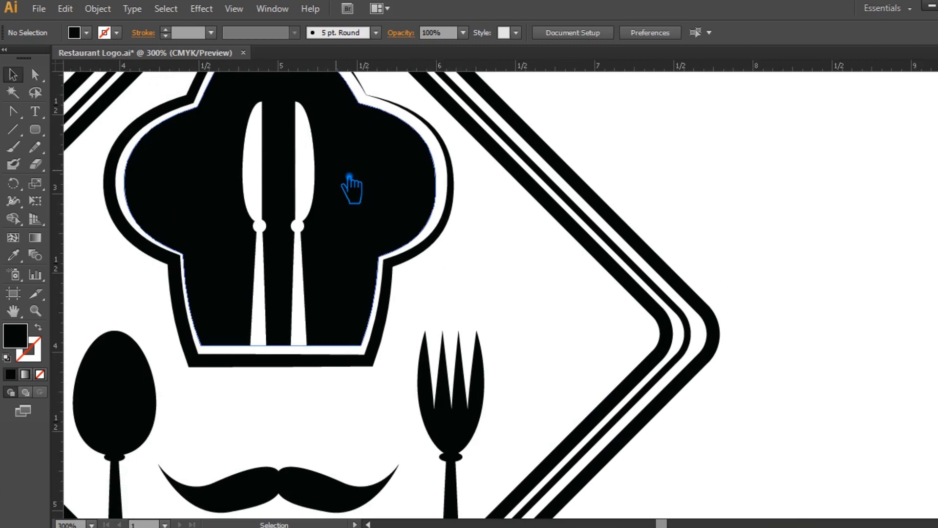
right_click(337, 168)
left_click(386, 253)
left_click(410, 259)
left_click(398, 201)
right_click(393, 198)
left_click(446, 283)
left_click(438, 236)
- Subtract the two knives from the hat's inner black shape using the Pathfinder's Minus Front
left_click(331, 203)
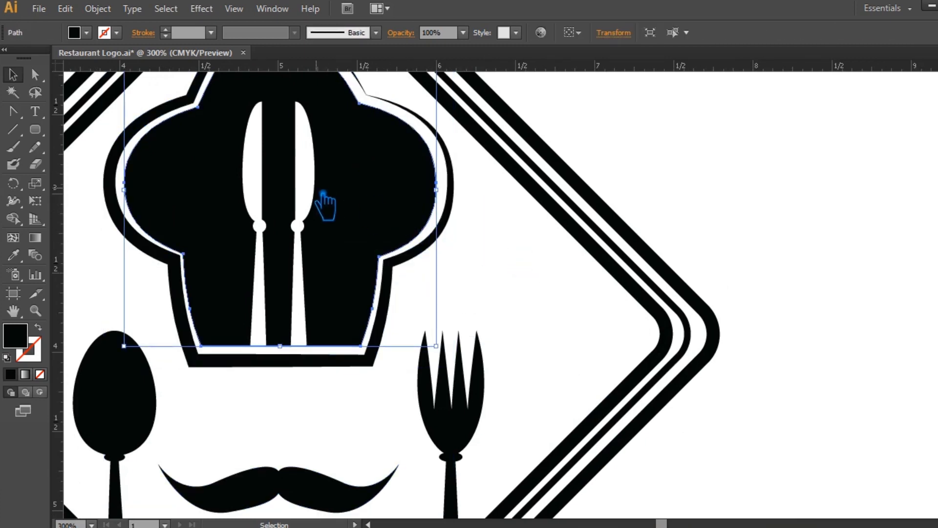
left_click(302, 185, "shift")
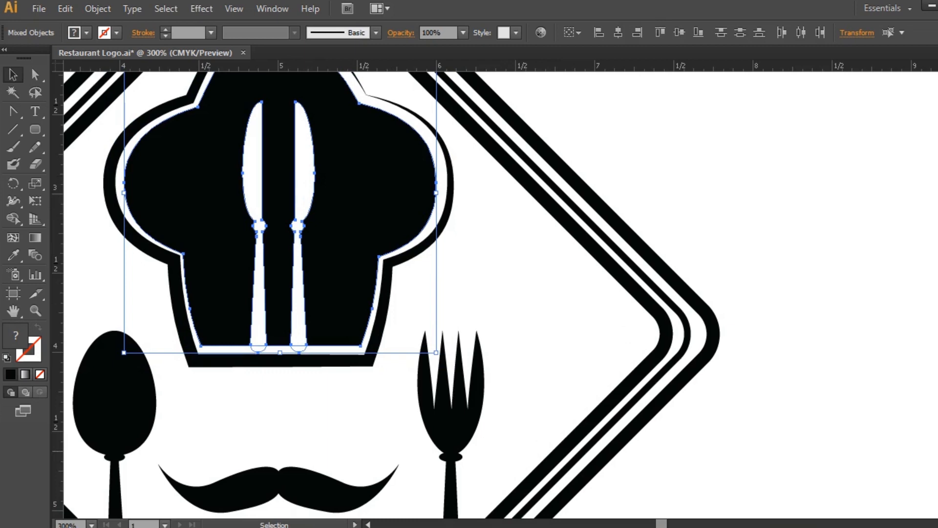
key("ctrl+shift+F9")
left_click(852, 293)
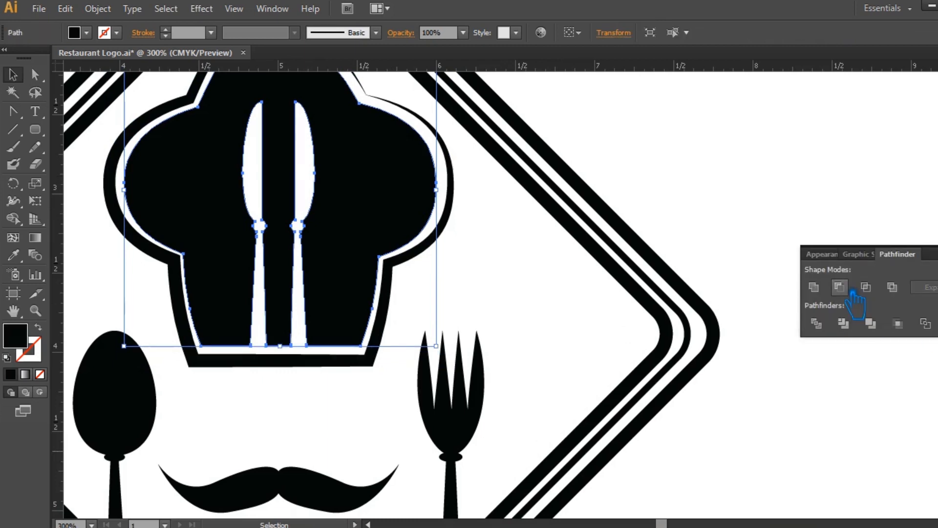
key("ctrl+shift+F9")
left_click(806, 237)
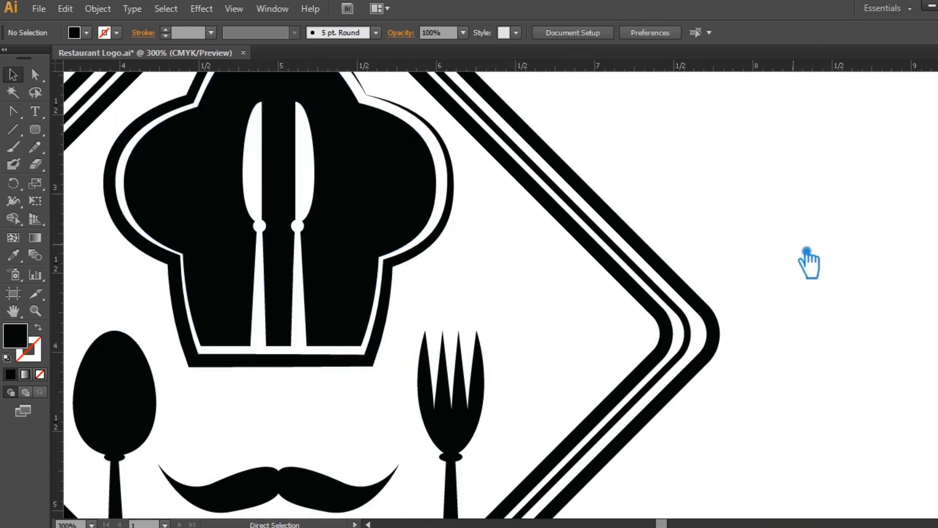
- Recolour the "Delicious Restaurant" banner text white with the Eyedropper
key("ctrl+minus")
key("ctrl+minus")
key("ctrl+minus")
key("ctrl+minus")
left_click_drag(601, 356, 542, 332)
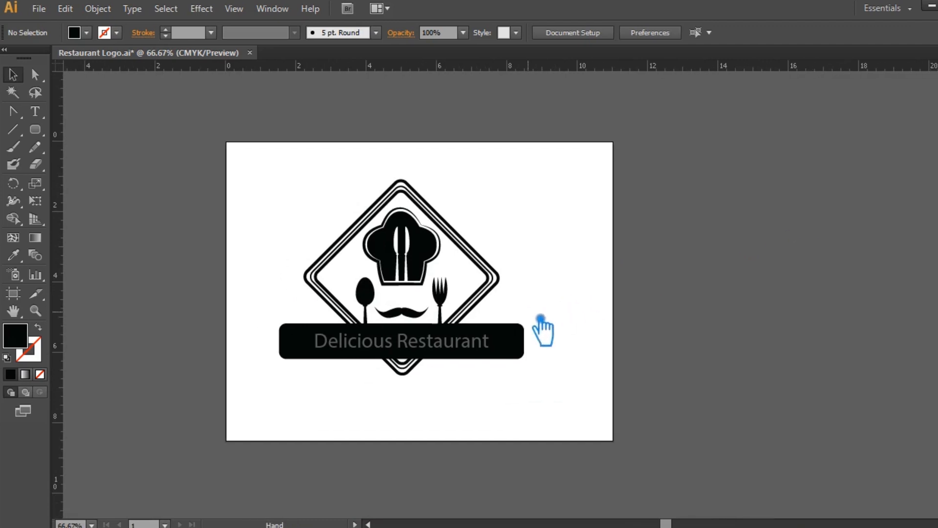
key("ctrl+plus")
key("ctrl+plus")
key("ctrl+minus")
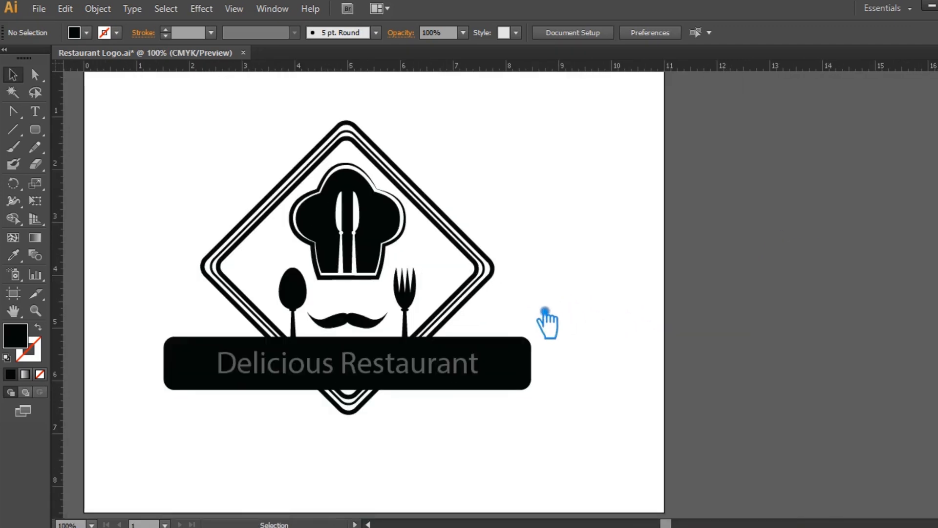
left_click_drag(578, 310, 577, 326)
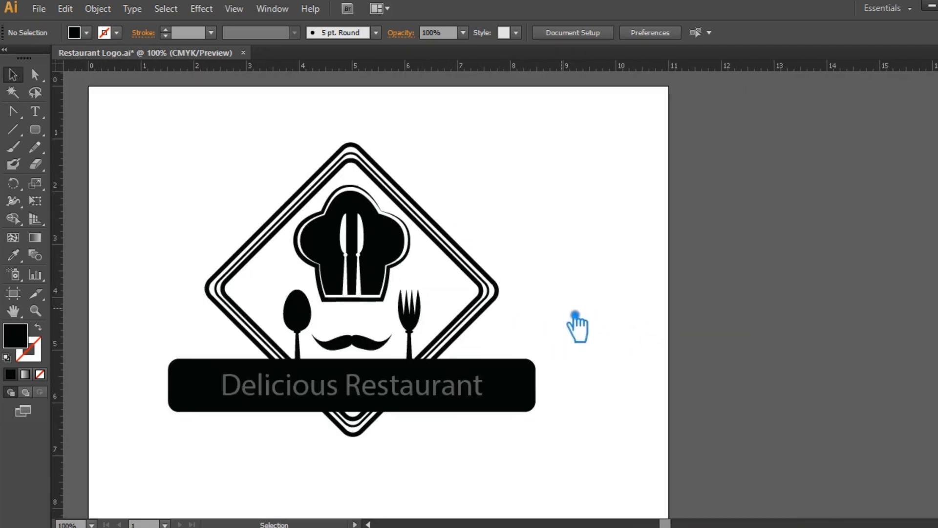
left_click(409, 393)
key("i")
left_click(373, 237)
left_click(505, 215)
key("v")
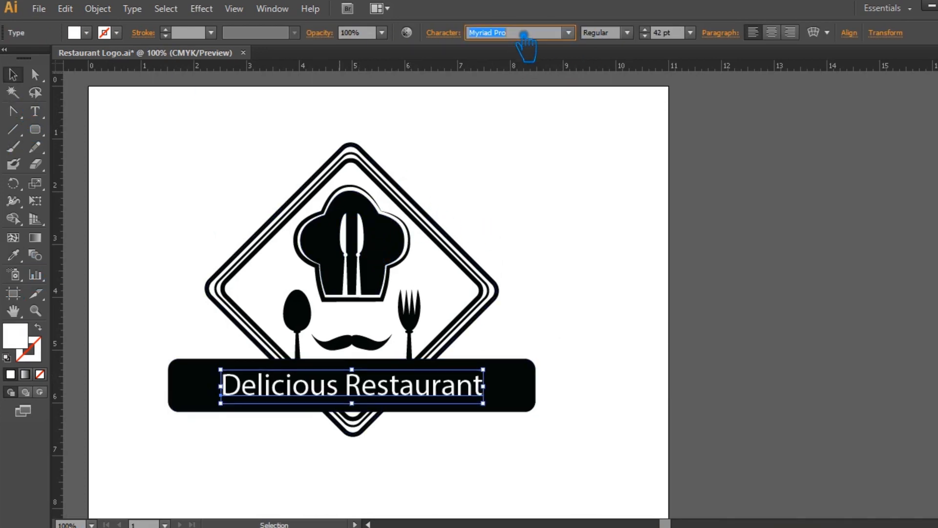
- Change the banner text's font to Neo Sans Std Medium TR and turn on All Caps
key("Down")
key("Up")
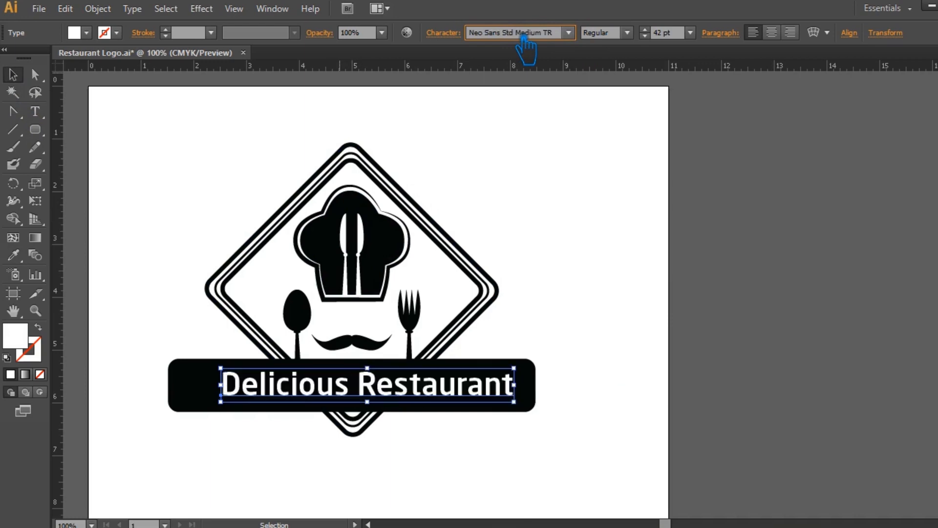
left_click(455, 35)
left_click(304, 185)
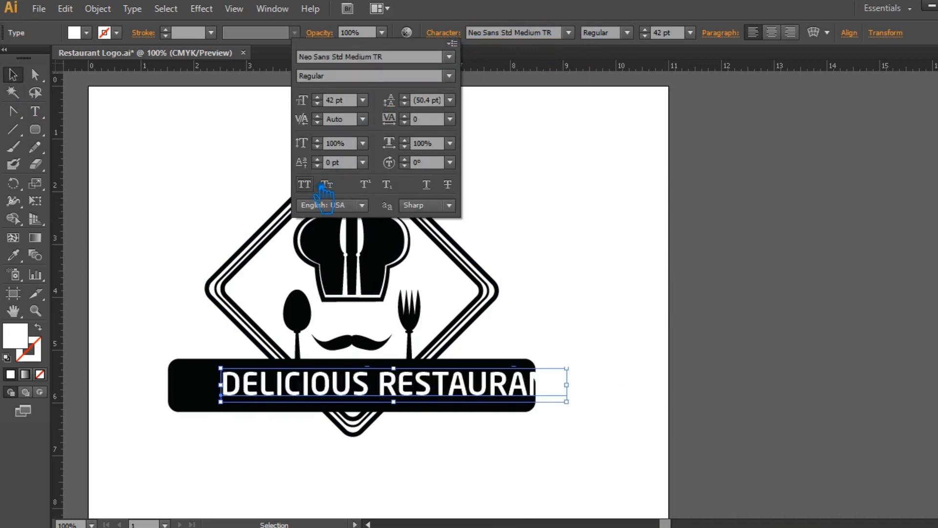
left_click(510, 5)
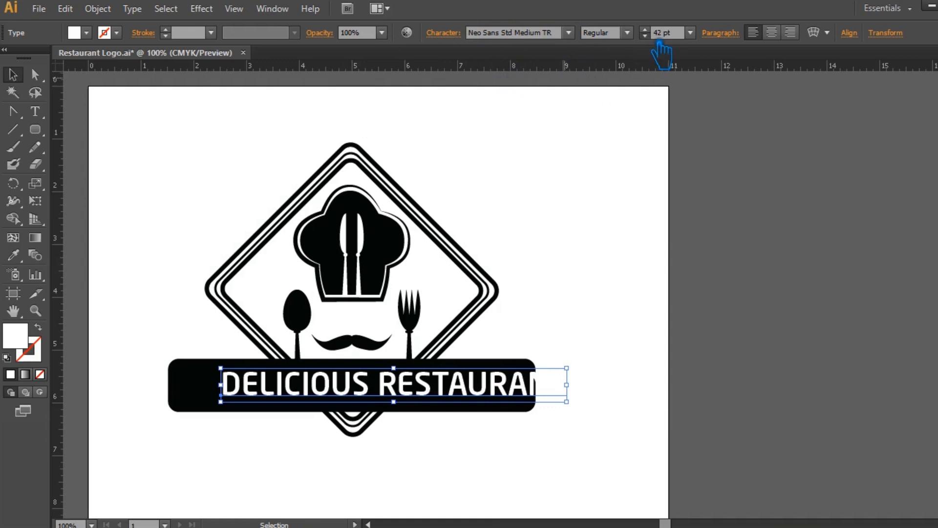
- Reduce the banner text's size to 37 pt so it fits within the black bar
key("Down")
key("Down")
key("Down")
key("Down")
key("Down")
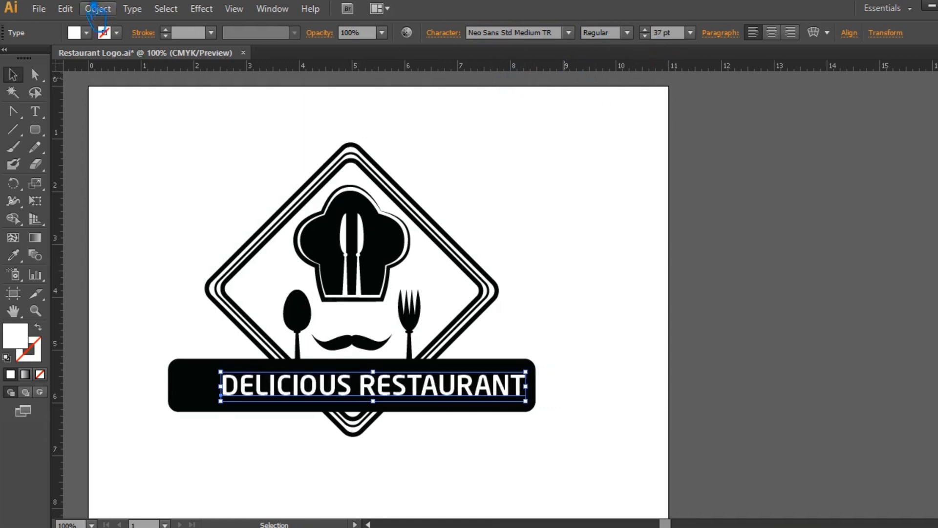
- Set the banner text's tracking to -50 and shift the text left towards the banner's middle
left_click(443, 33)
left_click(450, 118)
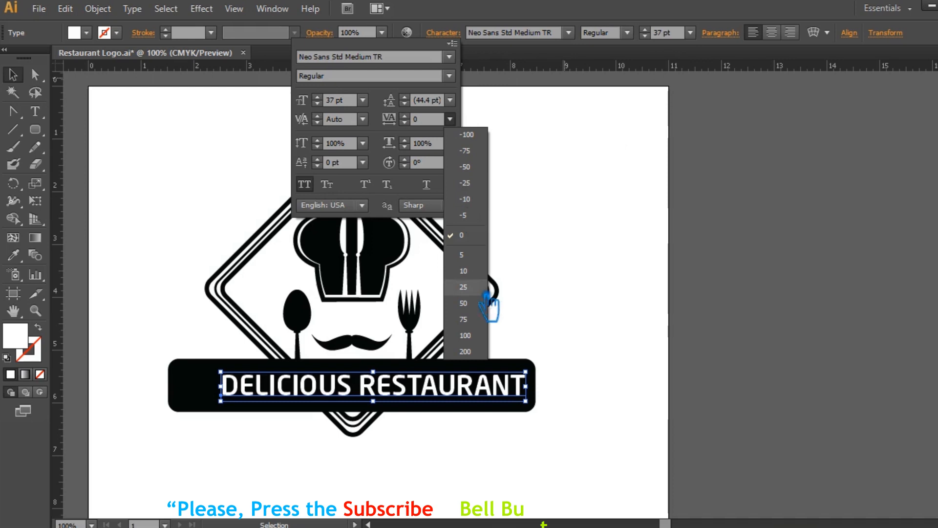
left_click(487, 171)
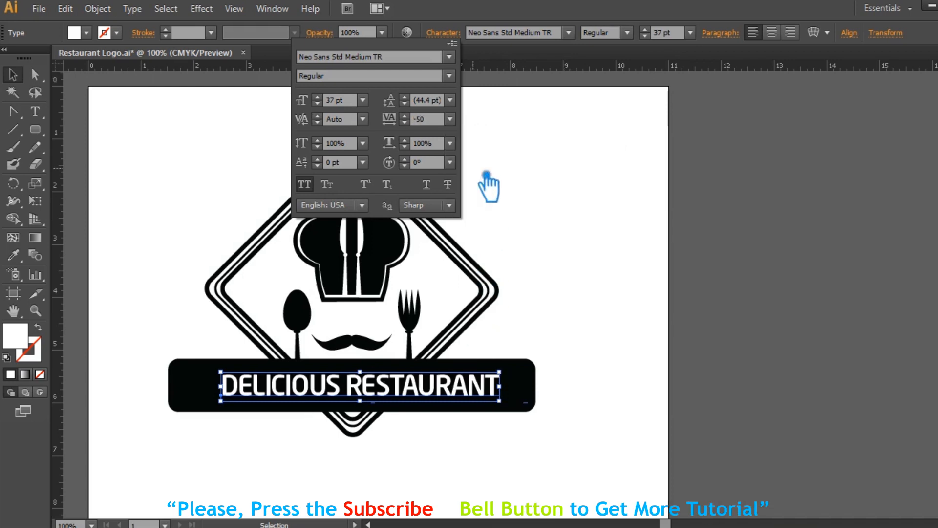
left_click(503, 12)
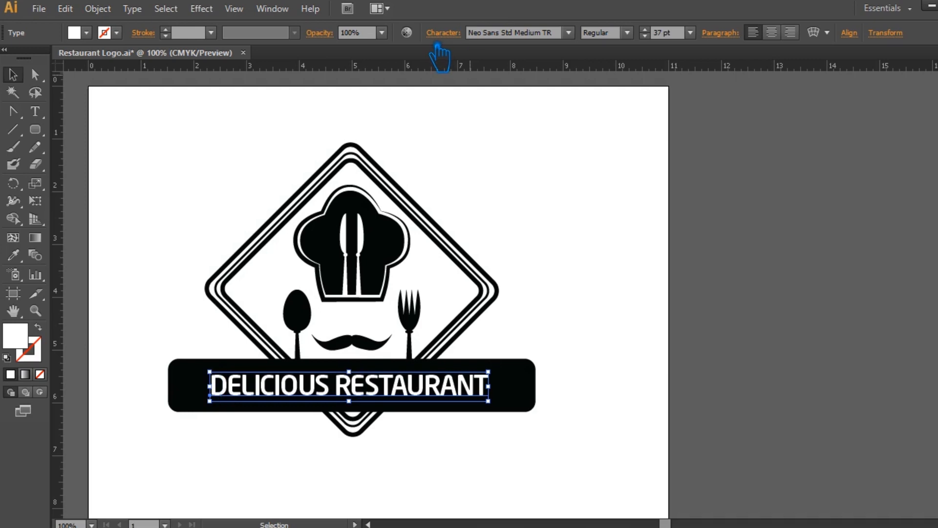
- Enlarge the banner text about its centre until it nearly spans the black bar, and save the file
left_click(572, 229)
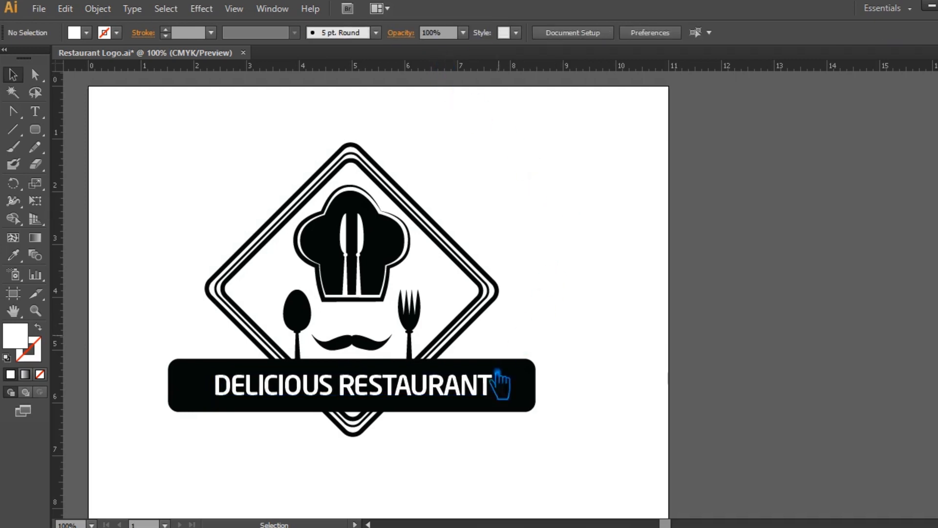
left_click(479, 390)
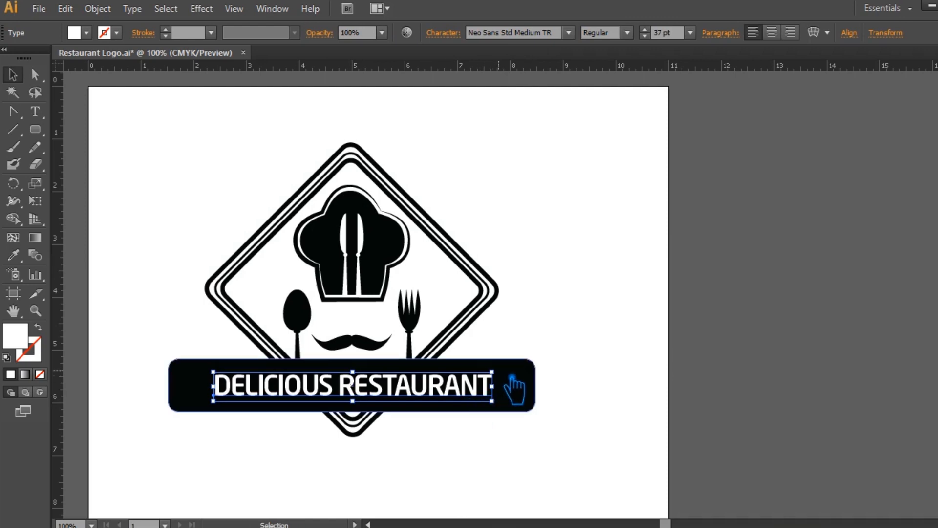
left_click_drag(508, 384, 544, 371)
left_click(594, 320)
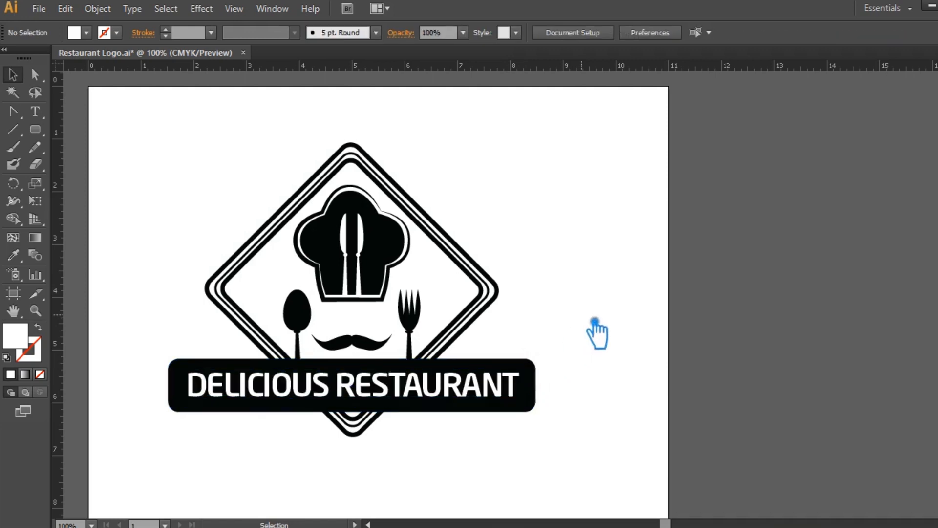
key("ctrl+s")
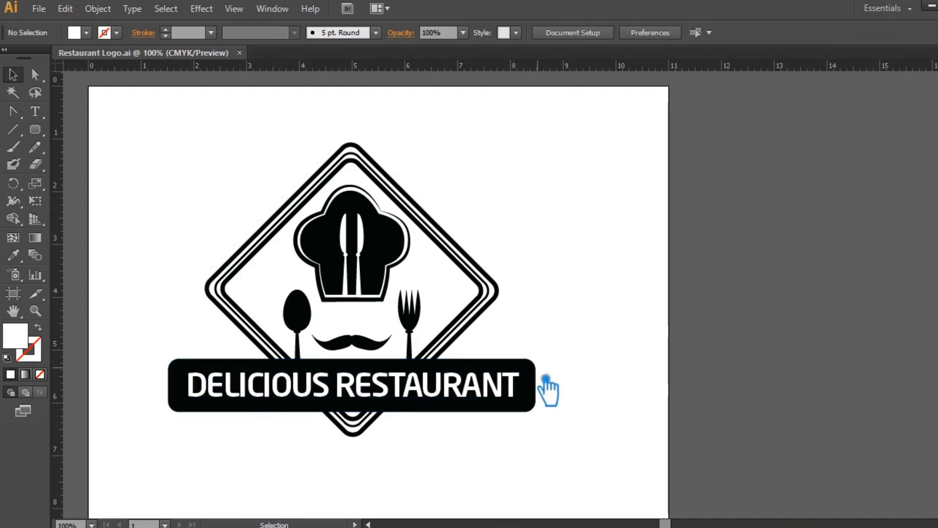
- Move the black bar and its text straight down until they cover the diamond's bottom corner
left_click(493, 374)
key("Down")
key("Down")
key("Down")
key("Down")
key("Down")
key("Down")
key("Down")
key("Down")
key("Down")
key("Down")
key("Down")
key("Down")
key("Down")
key("Down")
key("Down")
key("Down")
key("Down")
key("Down")
key("Down")
key("Down")
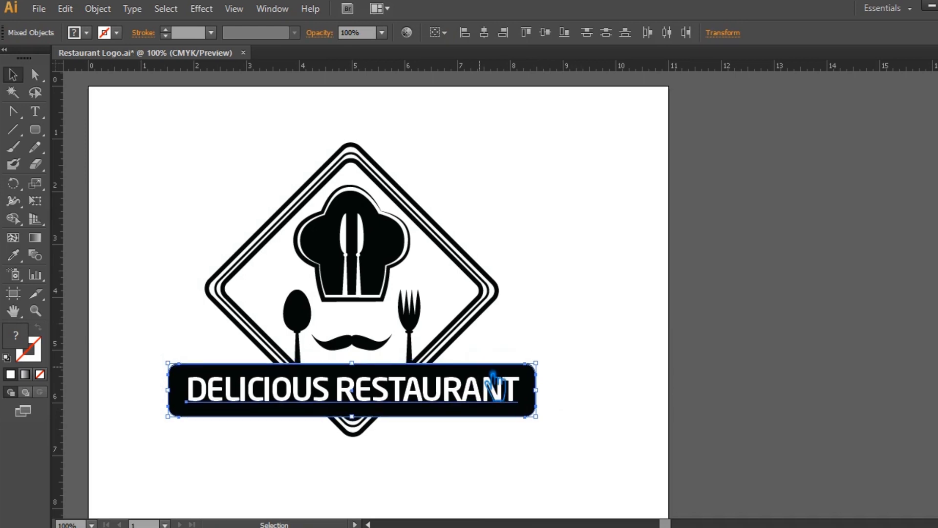
key("Down")
key("Down")
key("Down")
key("Down")
key("Down")
key("Down")
key("Down")
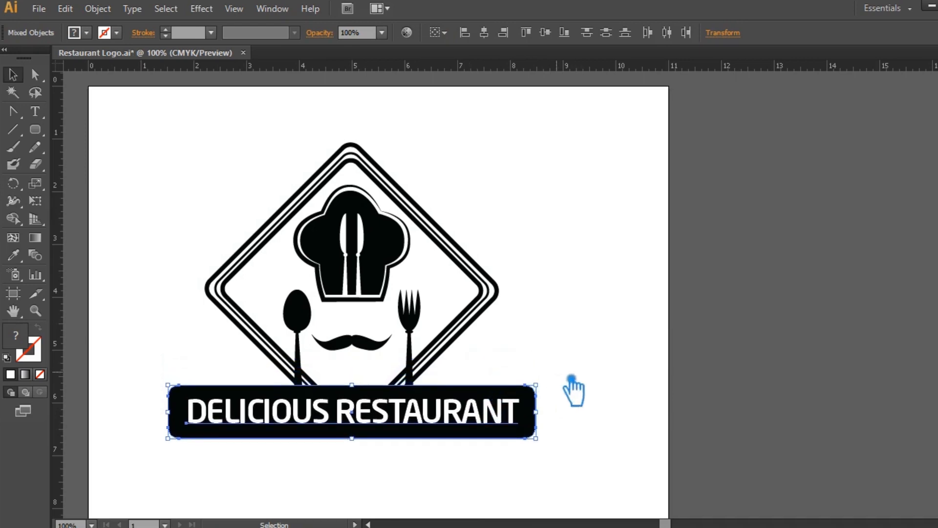
left_click(601, 366)
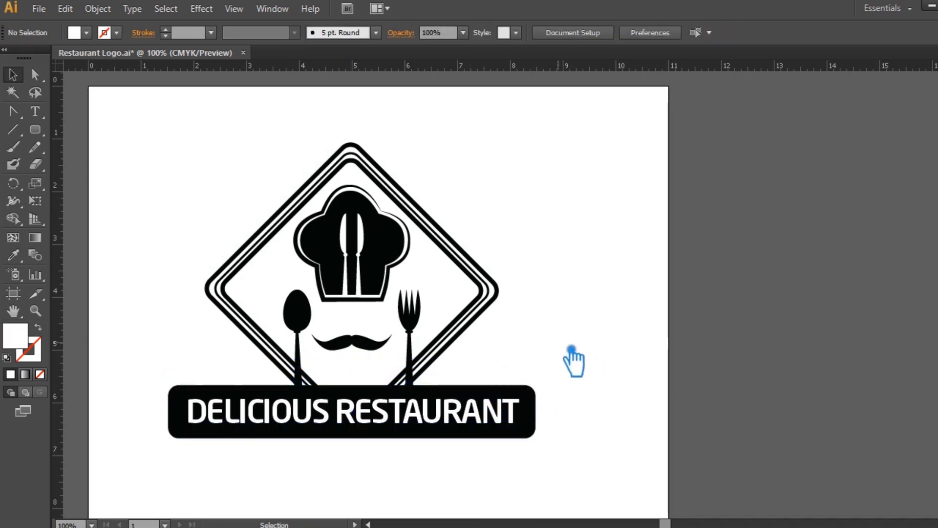
- Try shrinking the outermost diamond slightly about its centre to narrow its gap to the middle diamond
key("ctrl+=")
key("ctrl+=")
left_click_drag(558, 413, 769, 308)
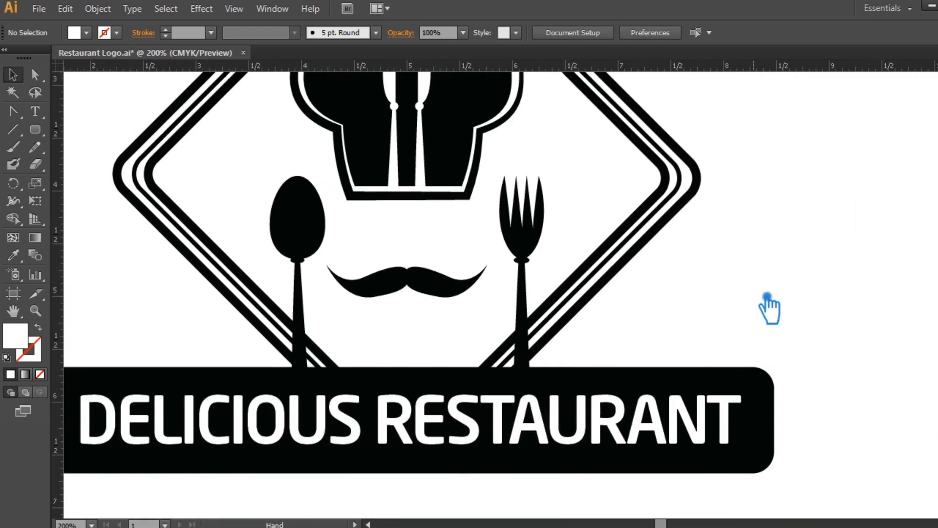
left_click(618, 272)
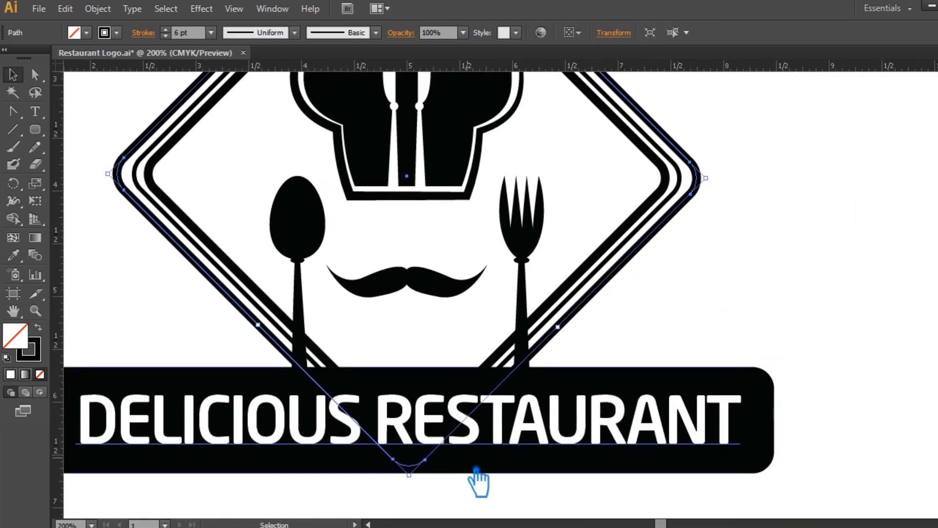
mouse_move(409, 475)
left_mouse_down()
mouse_move(424, 491)
mouse_move(422, 480)
left_mouse_up()
left_click(799, 238)
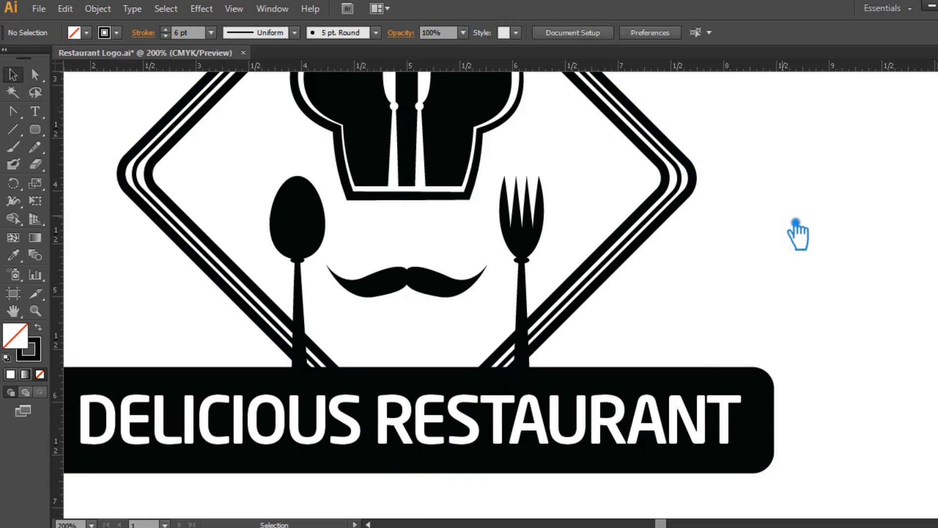
- Try expanding the fill and stroke of the three diamond outlines into filled shapes
left_click(650, 161)
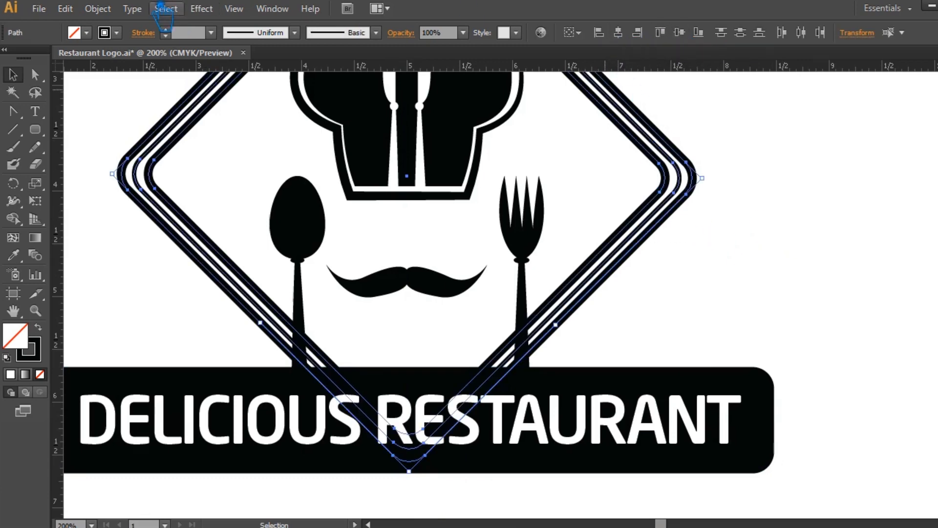
left_click(97, 8)
left_click(140, 164)
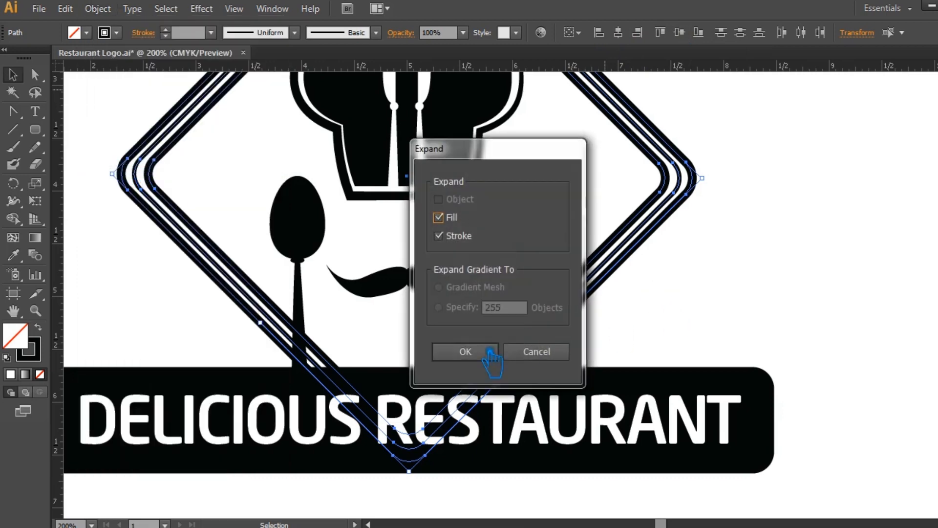
key("Return")
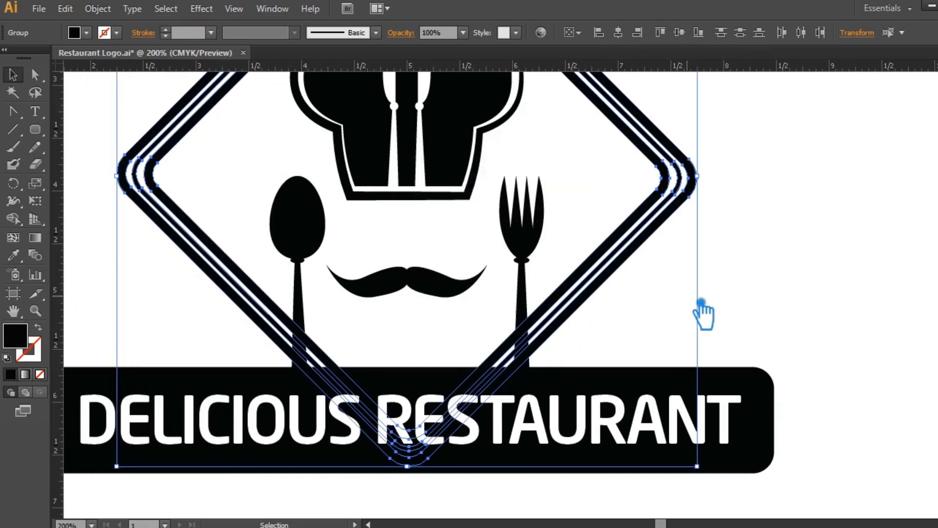
left_click(742, 267)
left_click(673, 218)
left_click(742, 227)
left_click(659, 193)
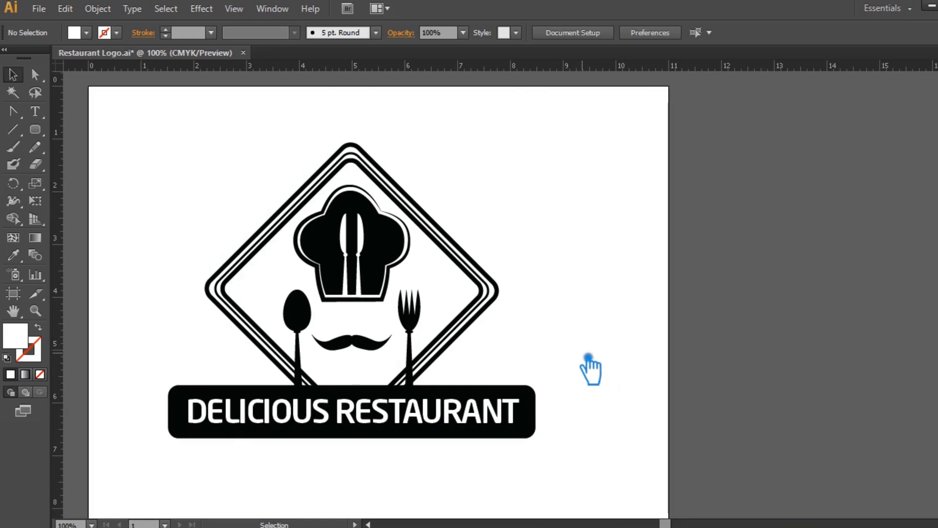
- Shrink the outermost diamond slightly about its centre so the gaps between the three outlines look even
key("ctrl+plus")
key("ctrl+plus")
left_click_drag(554, 405, 766, 296)
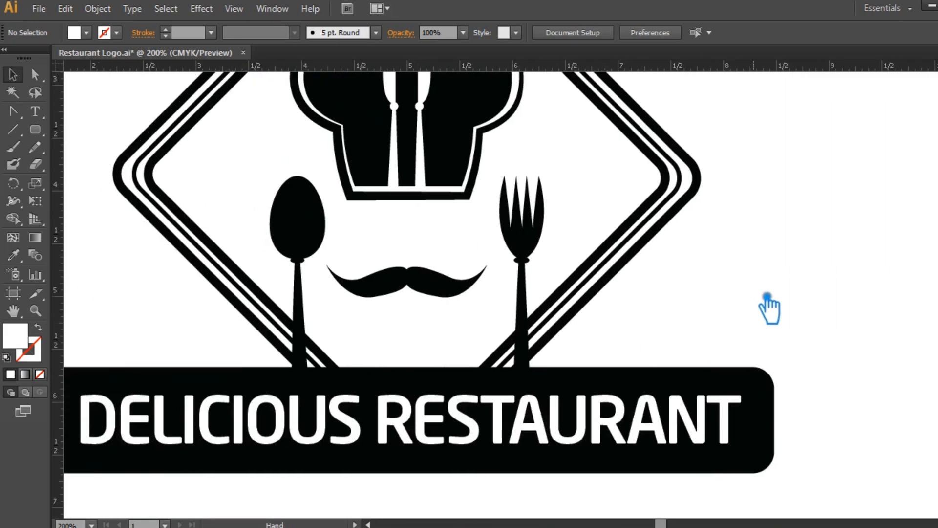
left_click(615, 273)
left_click_drag(408, 468, 421, 477)
left_click(795, 224)
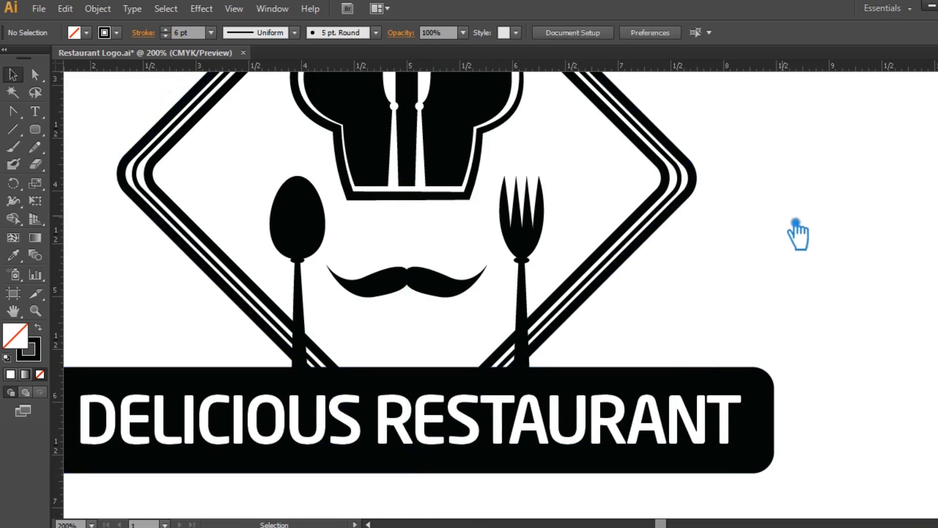
- Expand the fill and stroke of all three diamond outlines and ungroup the resulting shapes
left_click_drag(692, 231, 648, 160)
left_click(619, 32)
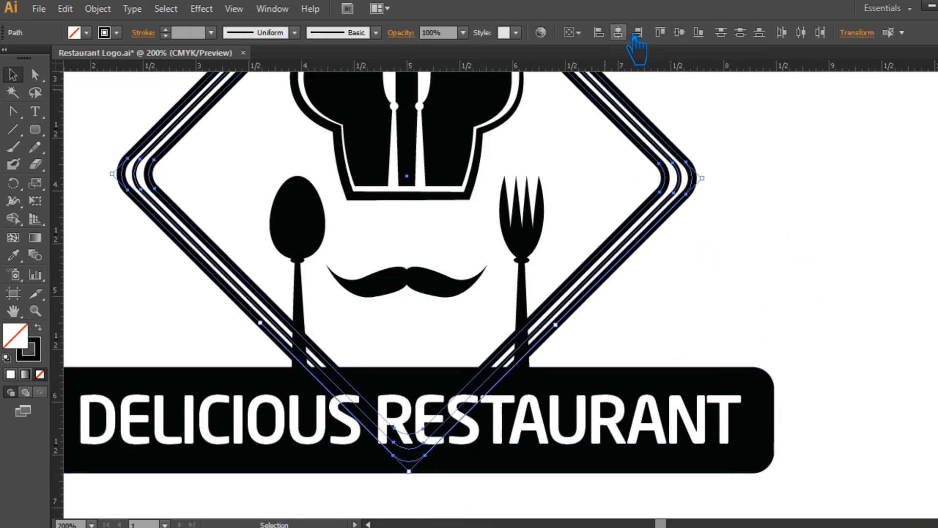
left_click(110, 9)
left_click(120, 167)
key("Return")
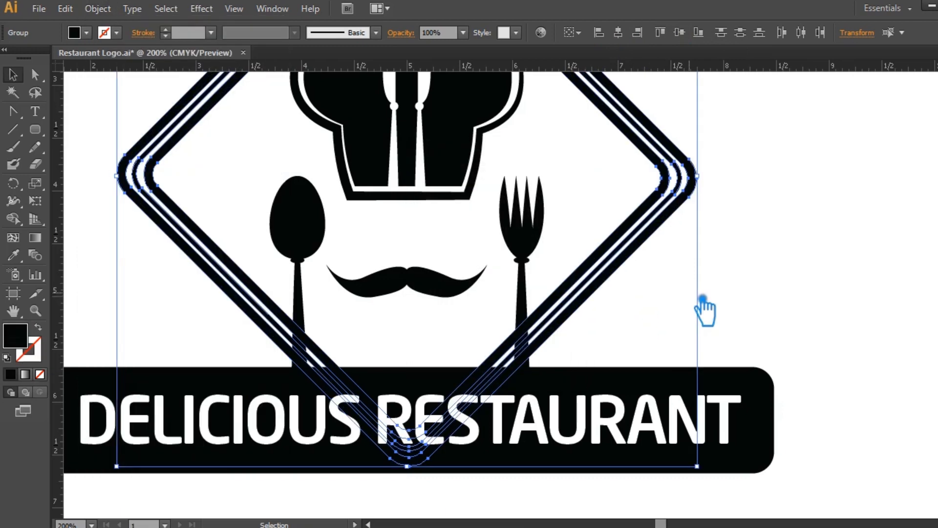
left_click(750, 245)
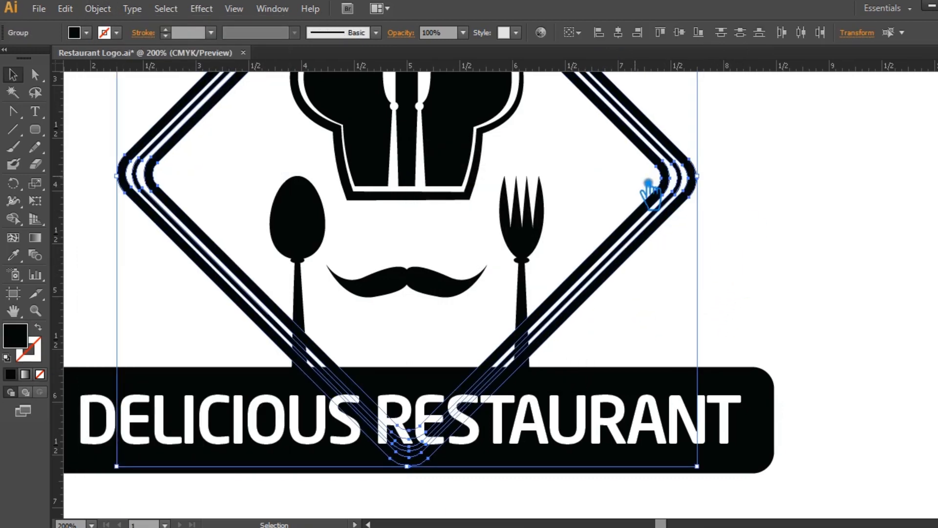
right_click(559, 294)
left_click(602, 374)
- Divide the spoon, fork and innermost diamond where they overlap, and ungroup the resulting pieces
left_click(309, 245, "shift")
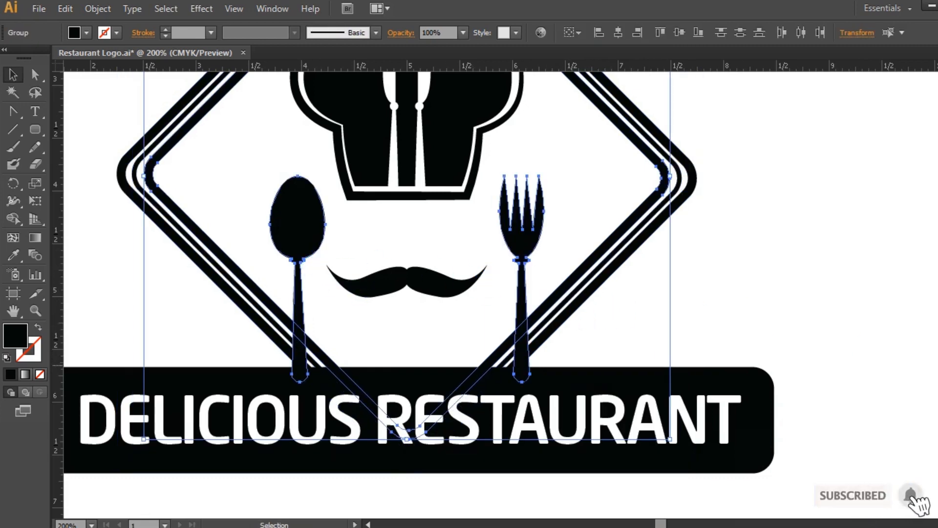
left_click(935, 293)
left_click(816, 323)
left_click(567, 341)
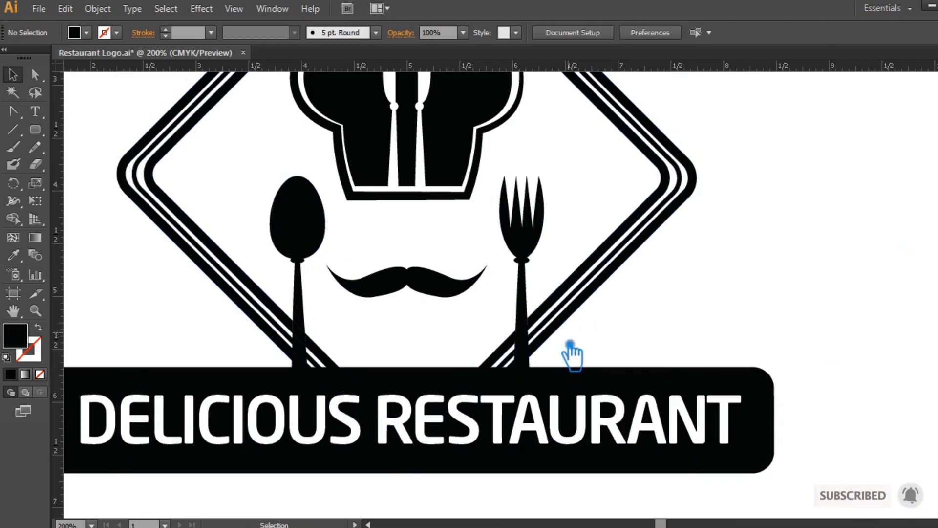
left_click(534, 321)
right_click(534, 321)
left_click(598, 395)
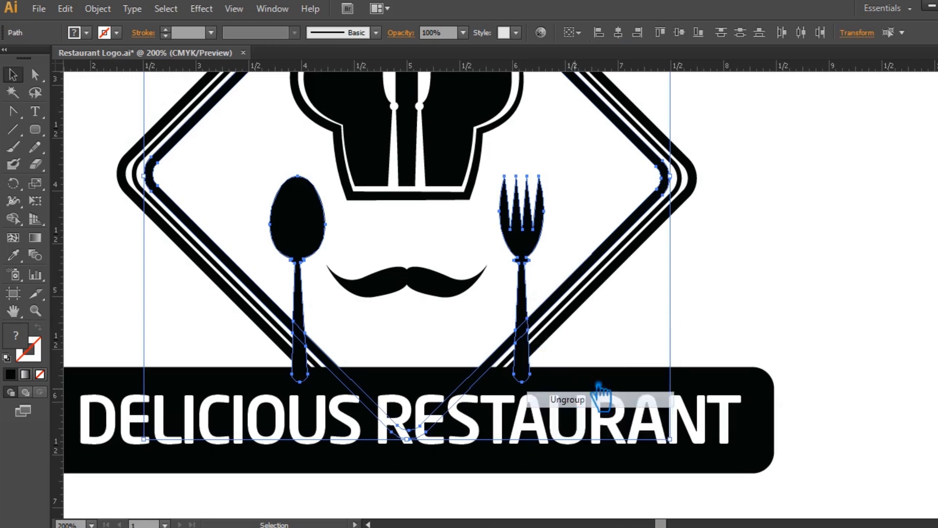
left_click(586, 348)
- Hide the banner and its text, and delete the fork and spoon handle ends that extend past the innermost diamond
left_click(533, 366)
left_click(545, 373)
left_click_drag(809, 482, 657, 349)
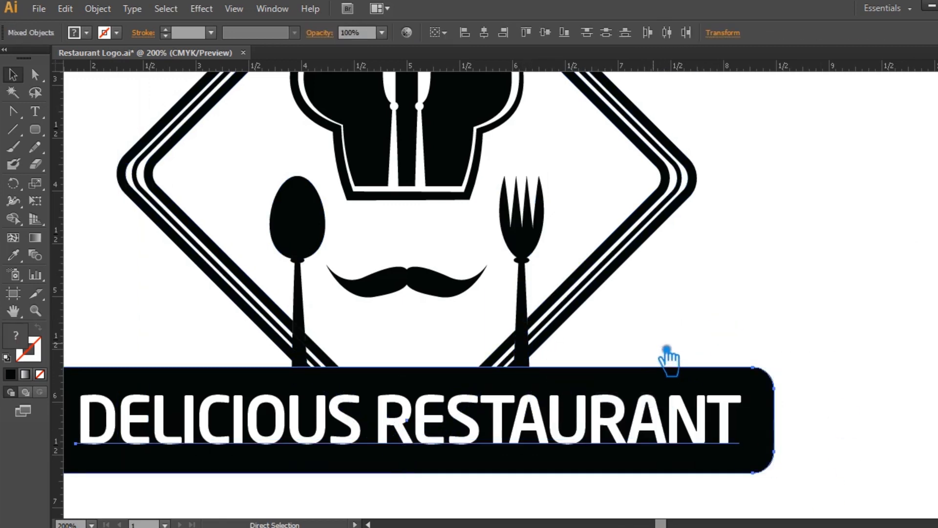
key("ctrl+3")
left_click(529, 375)
key("Delete")
left_click(300, 371)
key("Delete")
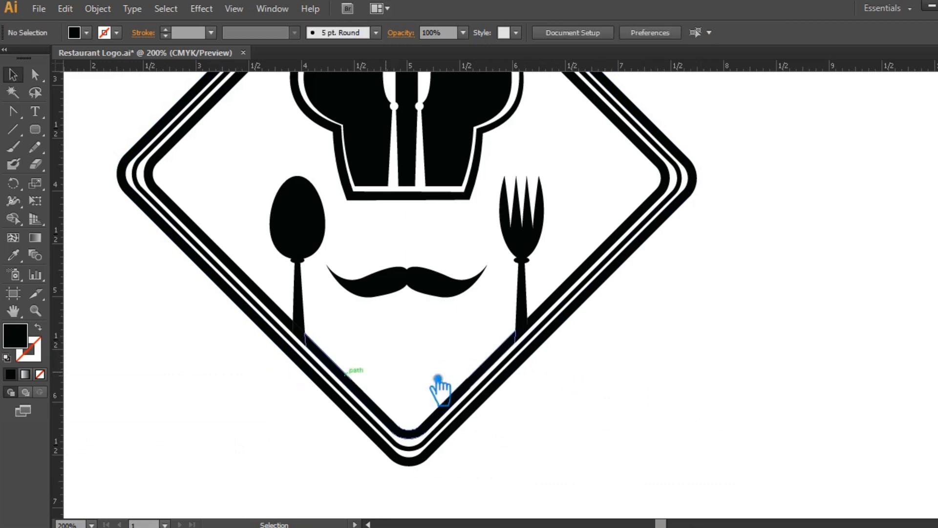
- Show the hidden banner again and save the logo file
key("ctrl+alt+3")
left_click(708, 340)
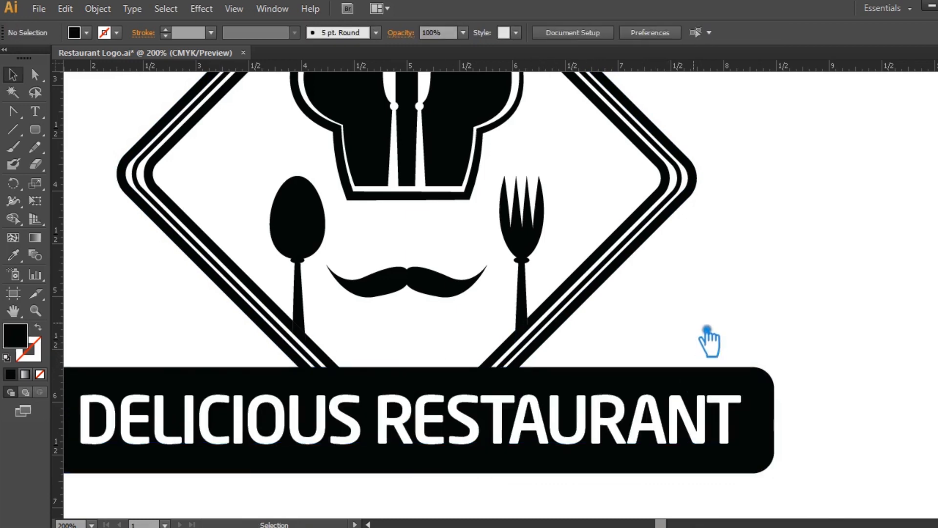
key("ctrl+minus")
key("ctrl+minus")
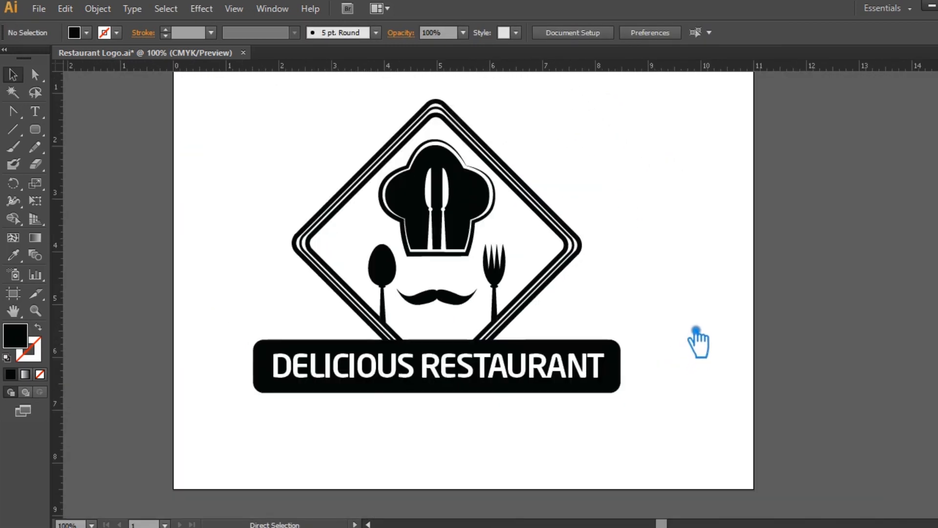
key("ctrl+s")
- Add the text "TAGLINE GOES HERE" below the banner
left_click(44, 119)
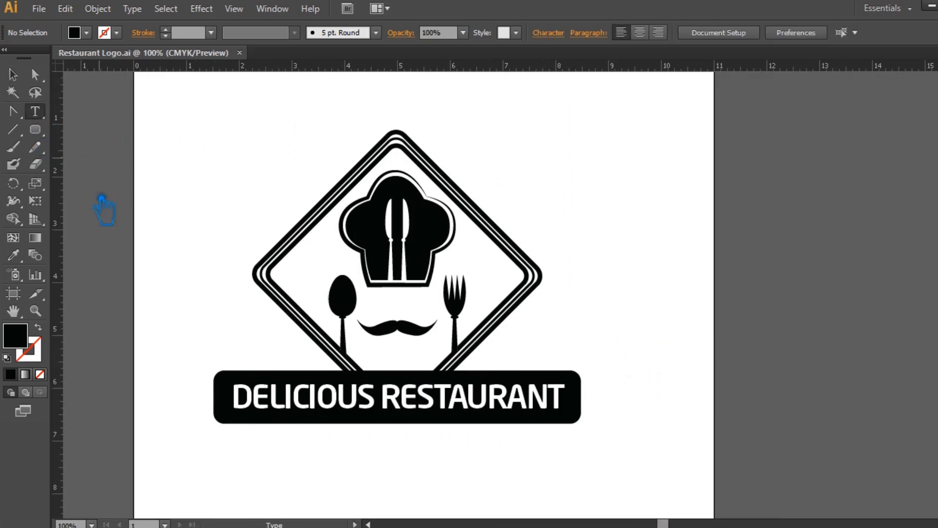
left_click(246, 473)
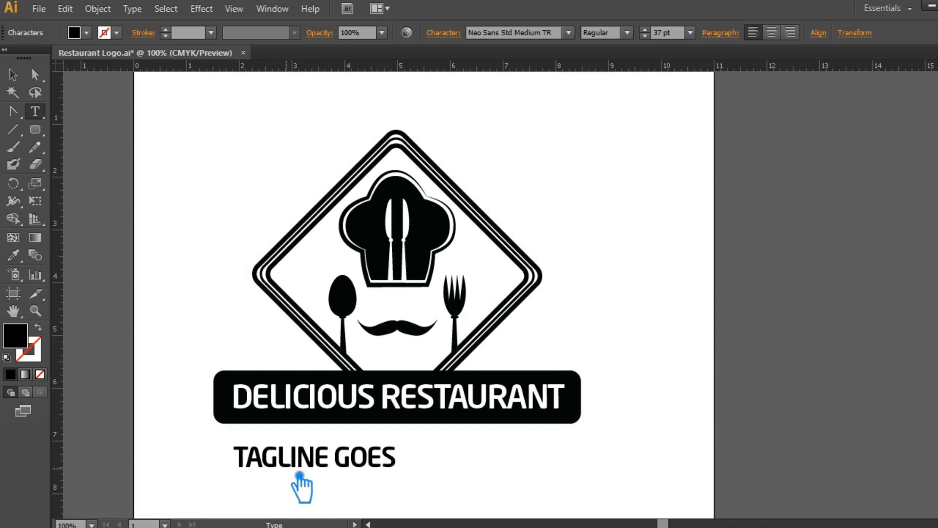
key("Escape")
- Set the tagline in Montserrat ExtraBold at 18 pt and place it just below the banner
left_click(547, 32)
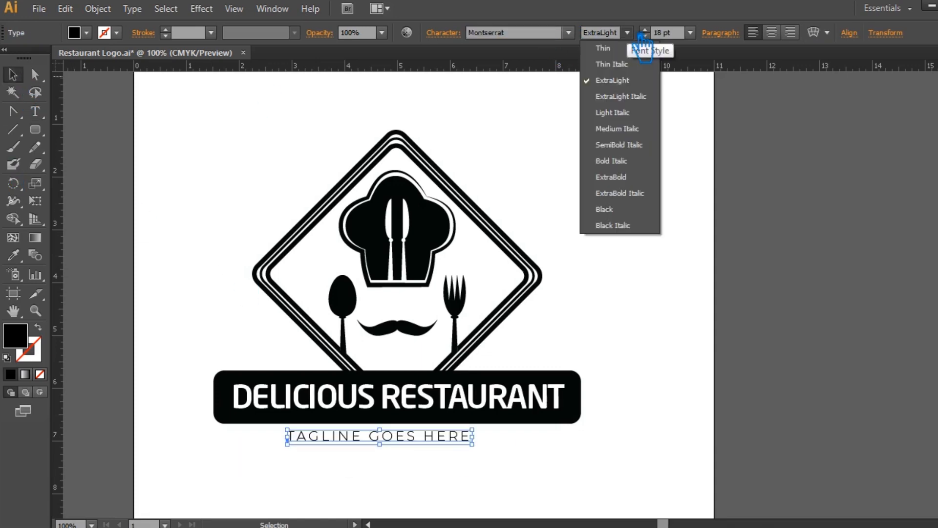
left_click(634, 177)
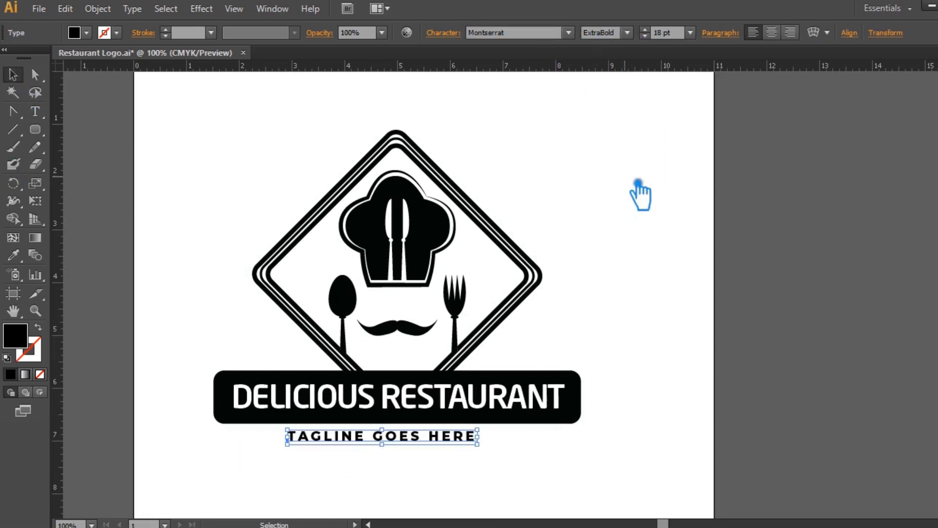
left_click(668, 260)
- Set the tagline's tracking to 300
left_click(418, 438)
left_click(453, 36)
left_click(426, 120)
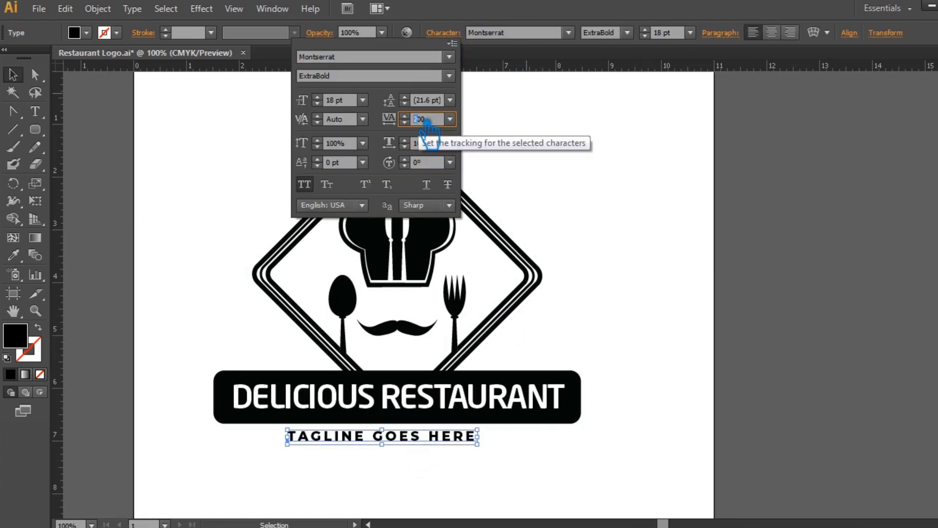
type("300")
key("Return")
left_click(624, 251)
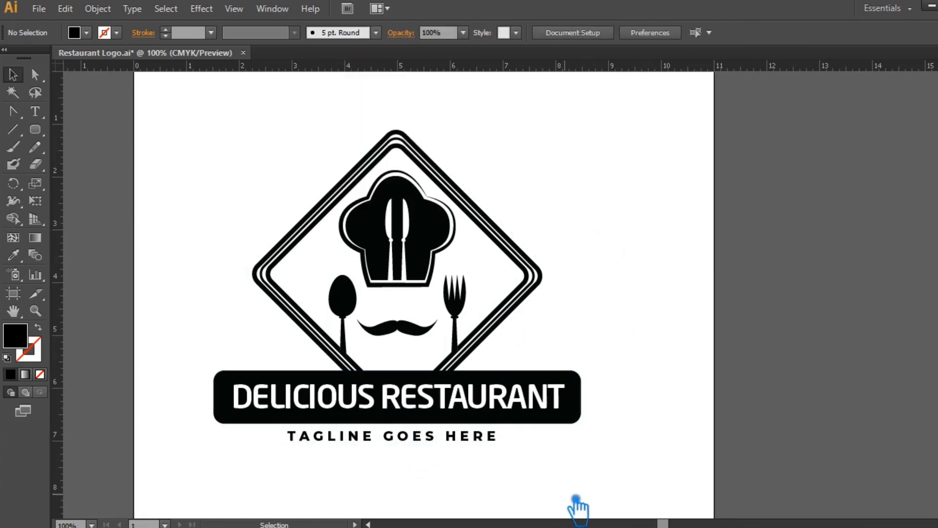
- Select the whole logo, including banner and tagline, and scale it down proportionally
left_click_drag(584, 489, 236, 163)
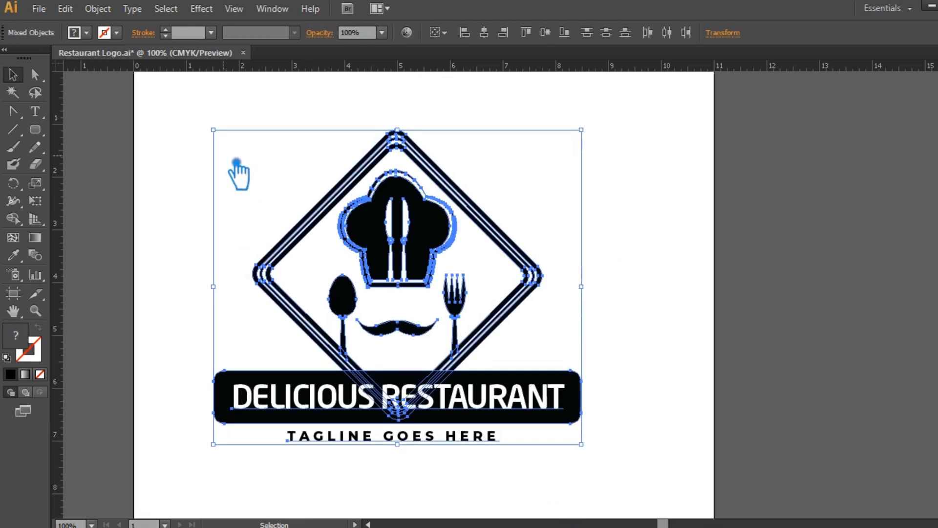
left_click(691, 215)
- Recolour the outermost diamond from black to a dark brown with the Color Picker
left_click(296, 272)
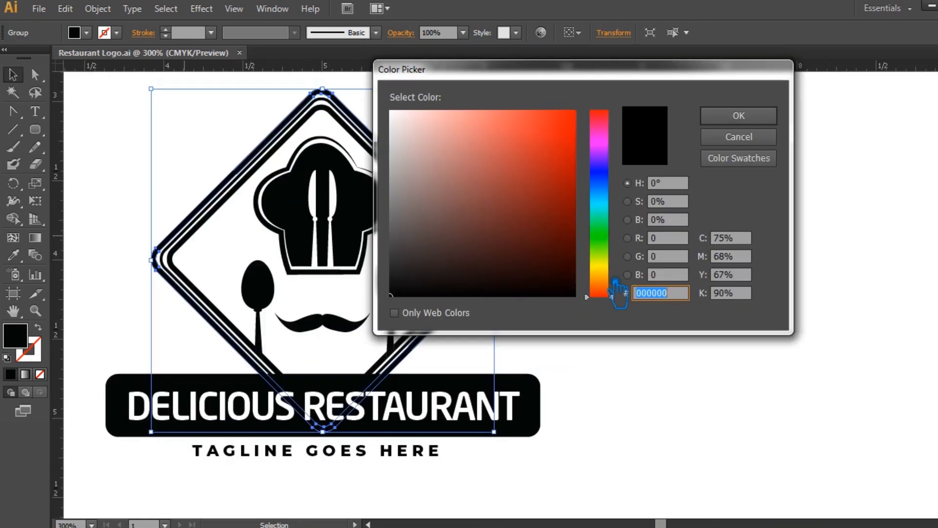
left_click(604, 276)
mouse_move(576, 193)
left_mouse_down()
mouse_move(572, 207)
mouse_move(593, 215)
left_mouse_up()
left_click(739, 115)
- Apply the outer diamond's brown to the middle diamond with the Eyedropper and adjust it to a lighter shade
left_click(454, 229)
key("i")
left_click(412, 177)
double_click(15, 336)
left_click(534, 184)
left_click(739, 115)
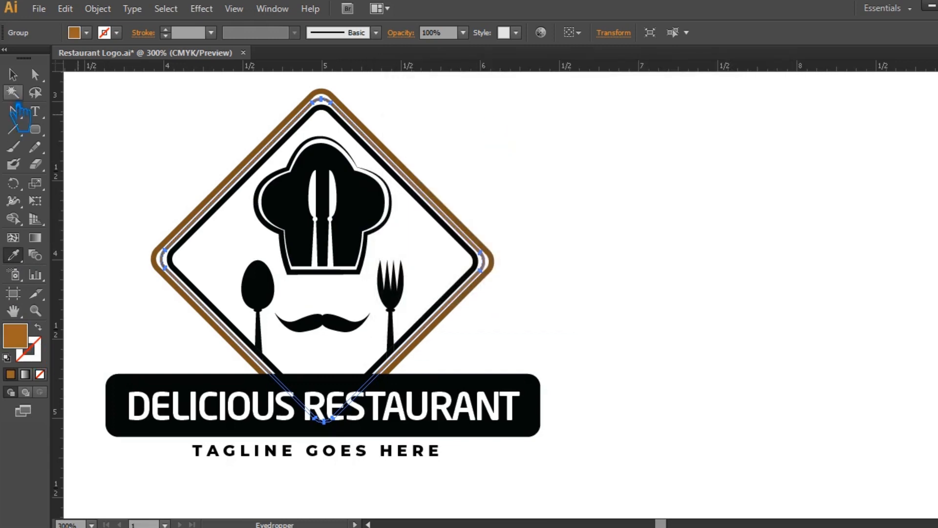
- Apply the outer diamond's brown to the innermost diamond with the Eyedropper and change its fill to bright orange
left_click(545, 185)
left_click(430, 200, "ctrl")
left_click(405, 169)
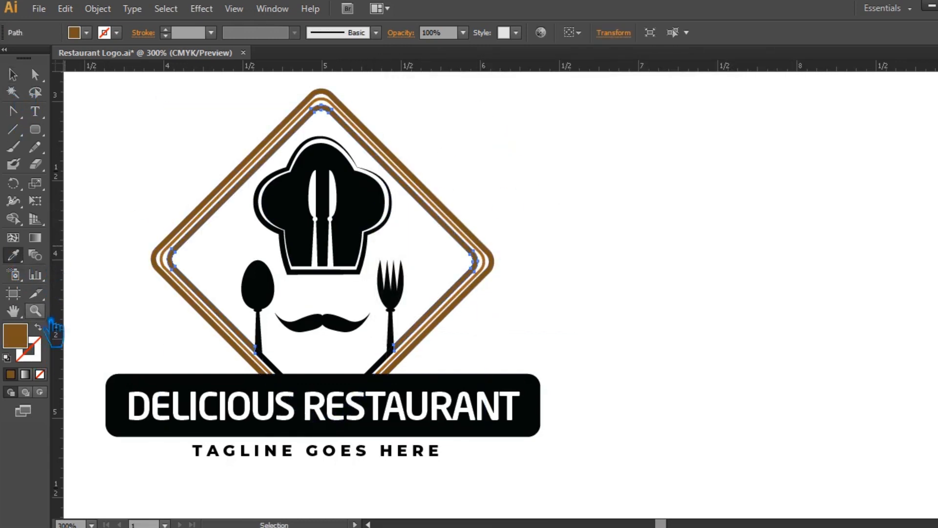
double_click(14, 336)
left_click(534, 133)
left_click(762, 118)
key("v")
left_click(670, 215)
- Darken the innermost diamond's orange fill slightly with the Color Picker
left_click(457, 229)
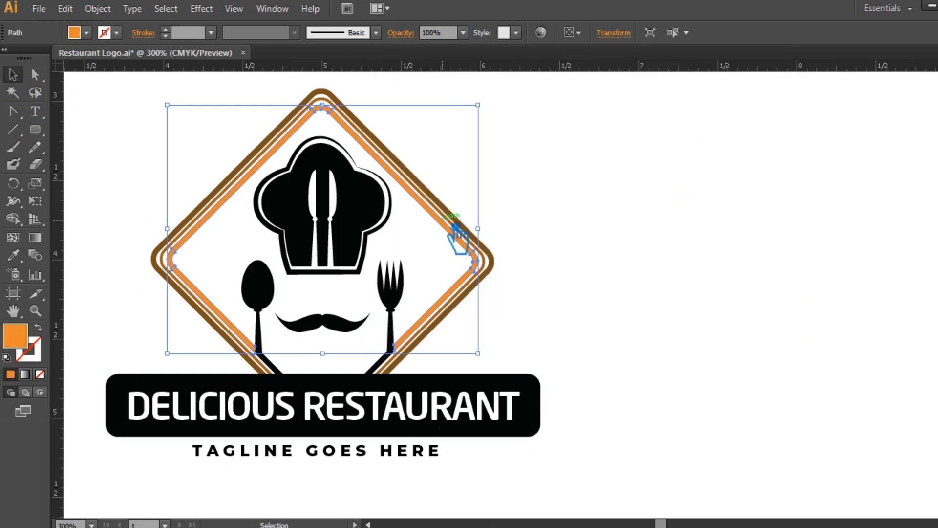
double_click(29, 345)
left_click(549, 137)
left_click(738, 116)
left_click(719, 186)
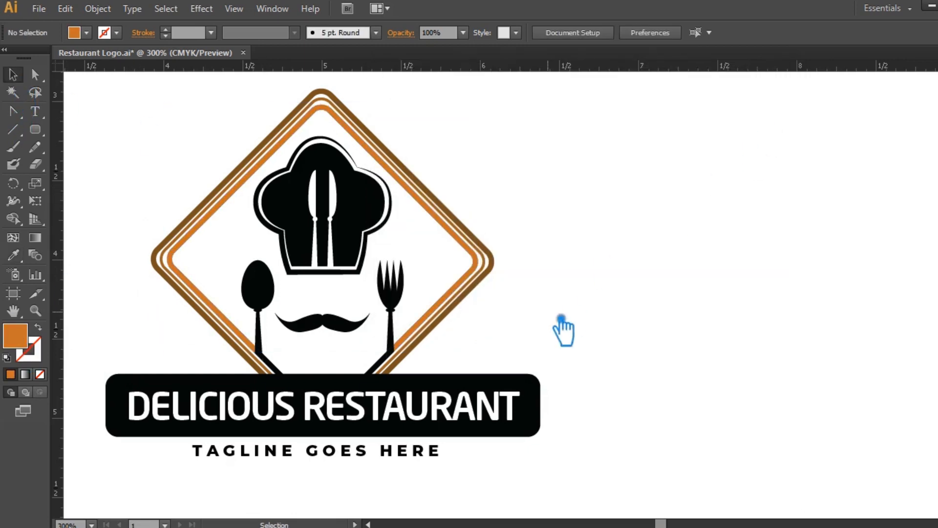
- Draw a small rounded rectangle beside the logo as a swatch of the innermost diamond's orange
left_click(494, 265)
left_click(502, 272)
left_click(35, 129)
left_click_drag(574, 230, 597, 247)
left_click(18, 74)
left_click(553, 335)
- Apply the innermost diamond's orange to the middle diamond with the Eyedropper
left_click(486, 266)
left_click(14, 255)
left_click(478, 263)
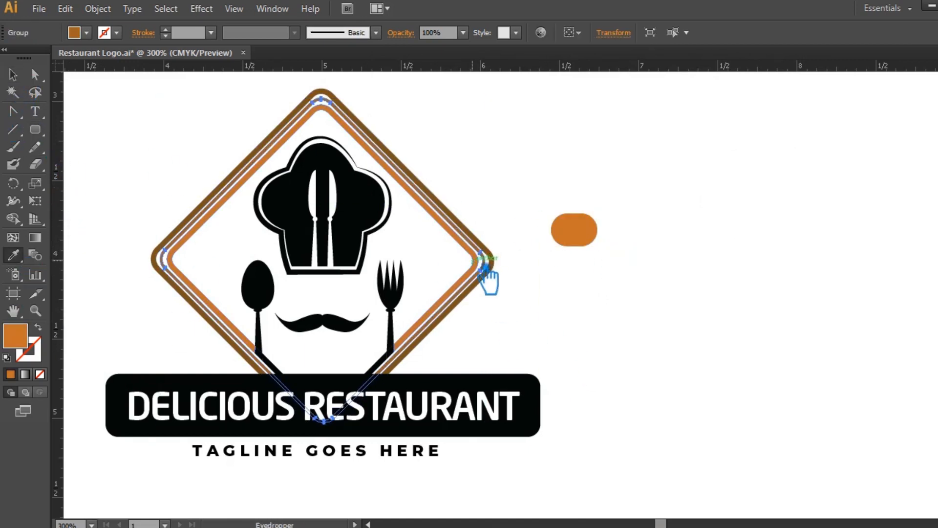
left_click(18, 74)
left_click(707, 276)
- Recolour the innermost diamond to a darker brownish orange with the Color Picker
left_click(585, 239)
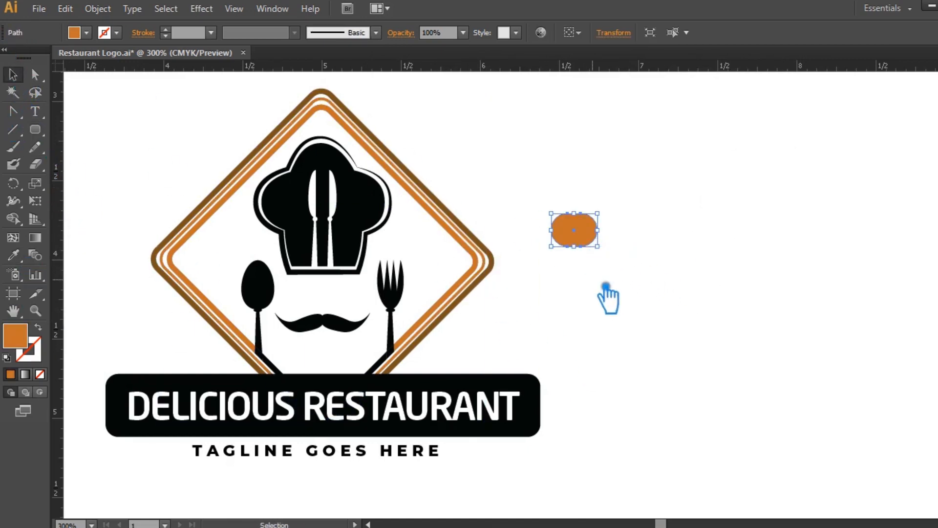
left_click(604, 285)
left_click(592, 239)
left_click(477, 277)
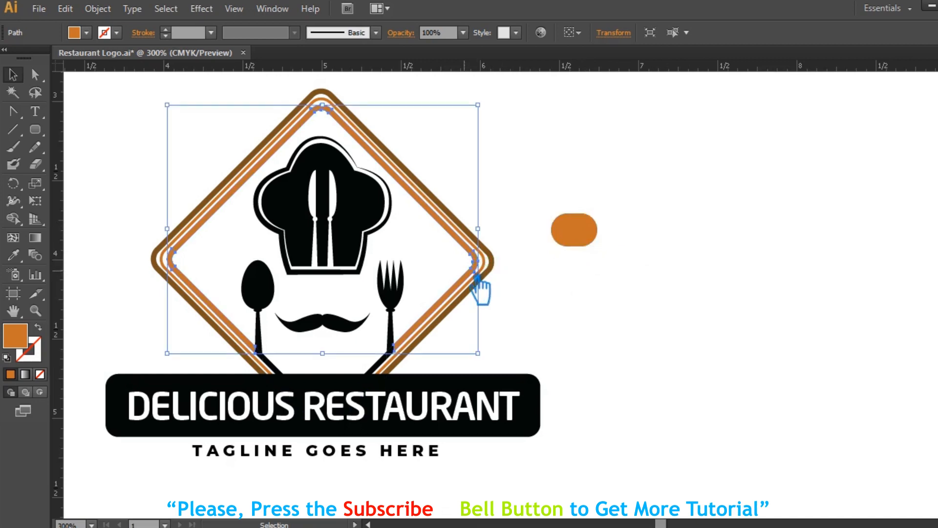
double_click(22, 342)
left_click(506, 159)
left_click(723, 118)
left_click(650, 289)
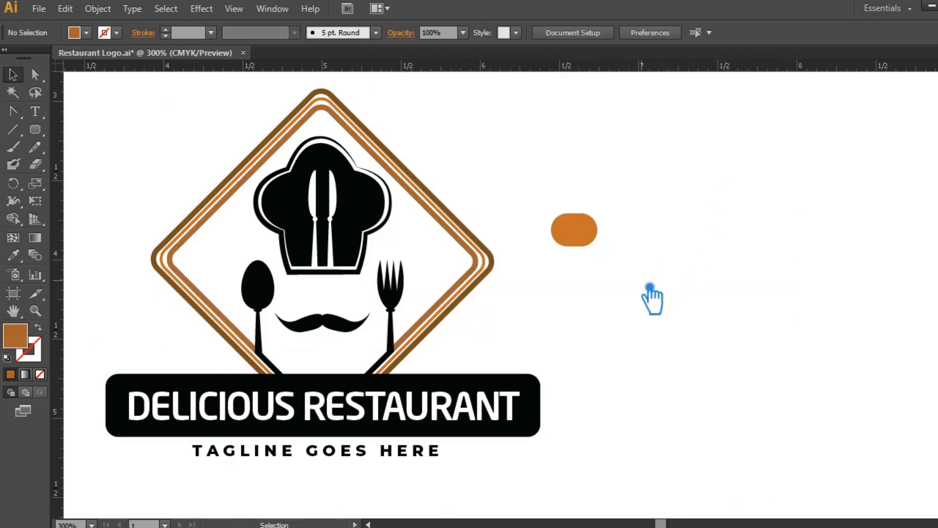
- Delete the orange swatch rectangle beside the logo and save the file
left_click(574, 229)
key("Delete")
key("ctrl+s")
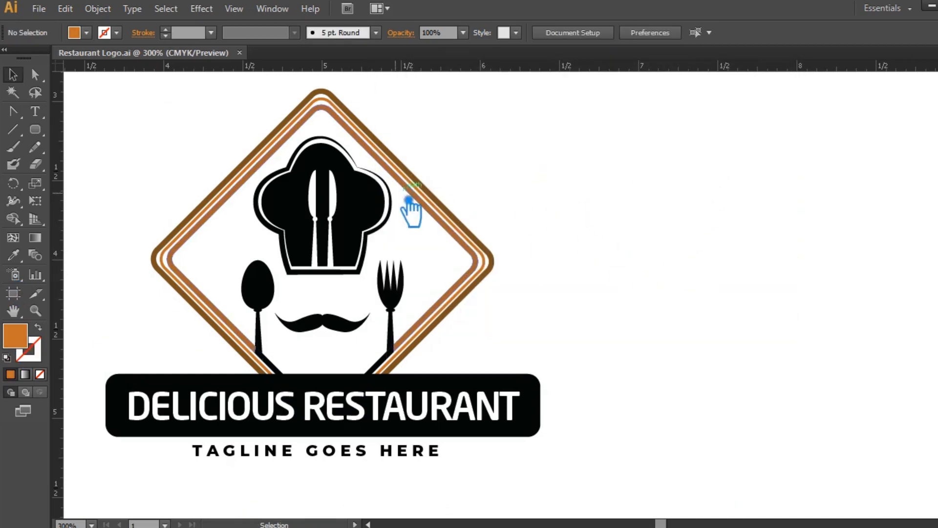
- Fill the inner shape of the chef's hat with the middle diamond's orange using the Eyedropper
left_click(364, 216)
key("i")
left_click(447, 222)
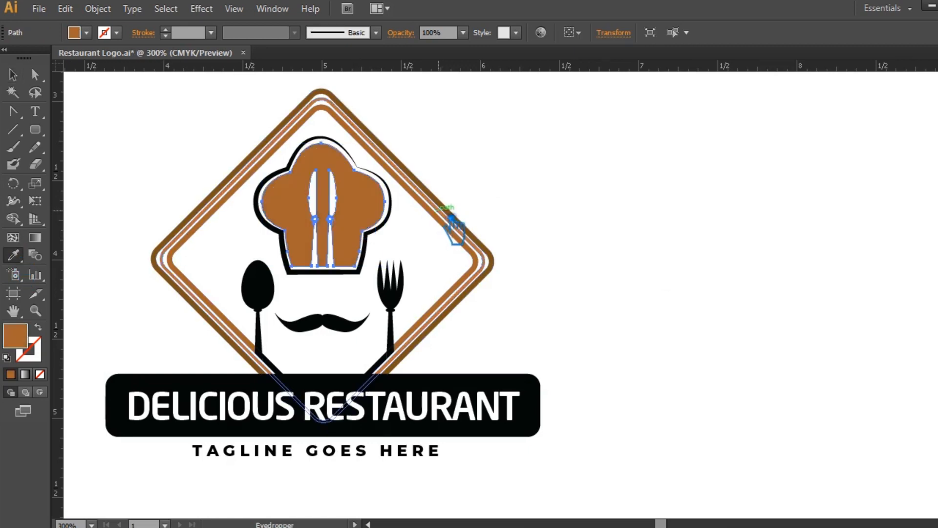
key("v")
left_click(580, 198)
- Apply the innermost diamond's brownish orange to the chef's hat outline and save the file
left_click(327, 245)
key("i")
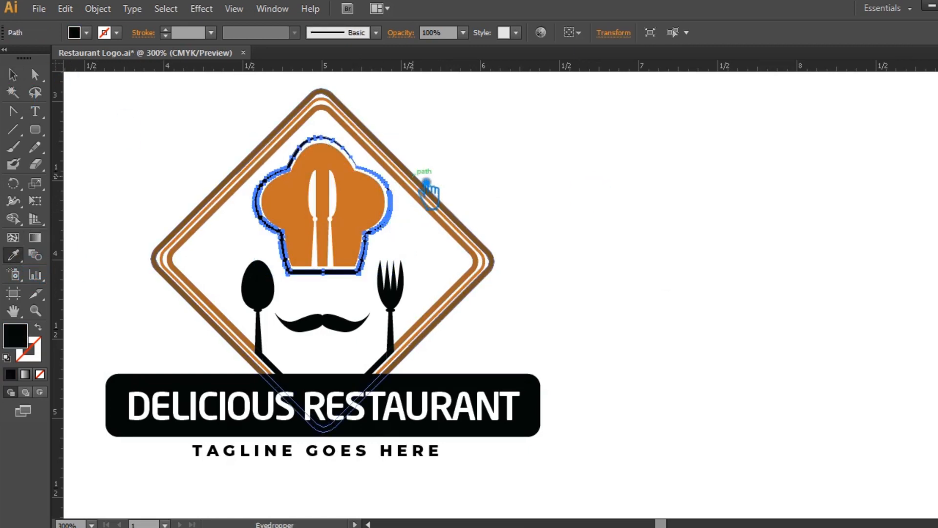
left_click(429, 195)
key("v")
left_click(588, 194)
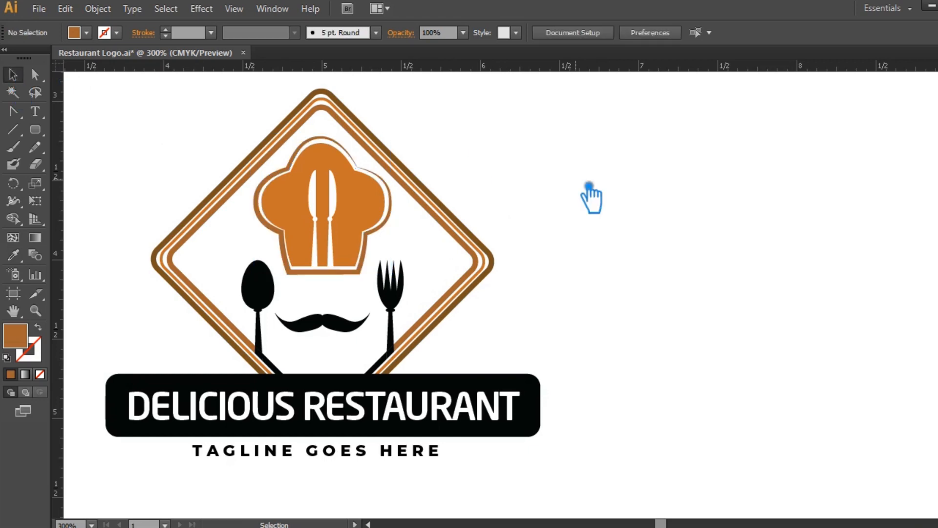
key("ctrl+s")
- Select the spoon, fork and both parts of the innermost diamond and fill them with that diamond's brownish orange
left_click(269, 290)
left_click(320, 371)
left_click_drag(329, 357, 524, 251)
key("ctrl+equal")
key("ctrl+equal")
left_click_drag(325, 255, 311, 228)
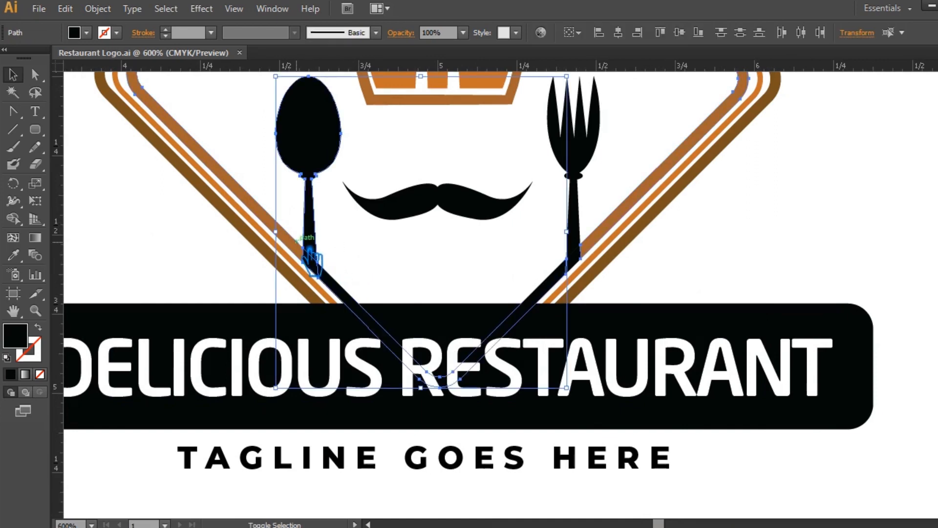
left_click(296, 241, "shift")
left_click(575, 253, "shift")
left_click(598, 231, "shift")
key("ctrl+z")
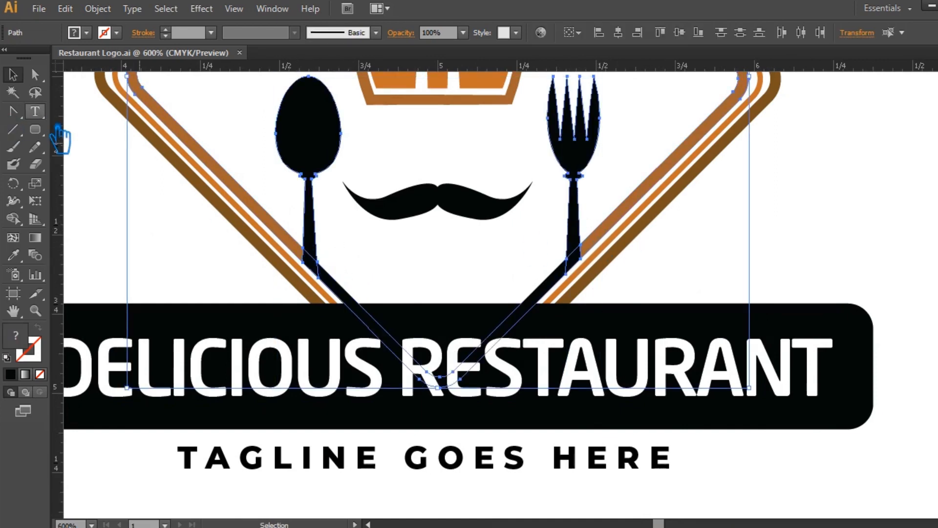
key("i")
left_click(649, 203)
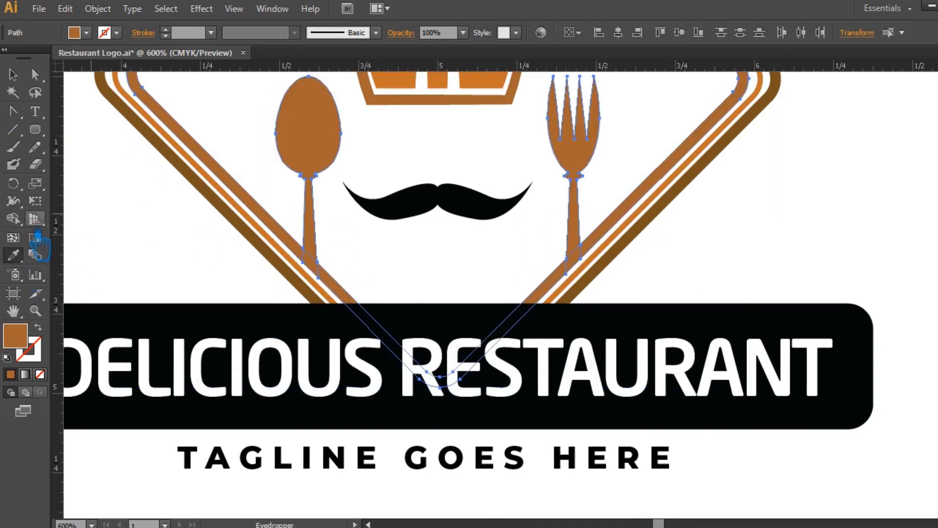
- Unite the spoon, fork and innermost diamond into one shape with Pathfinder
key("shift+ctrl+F9")
left_click(829, 292)
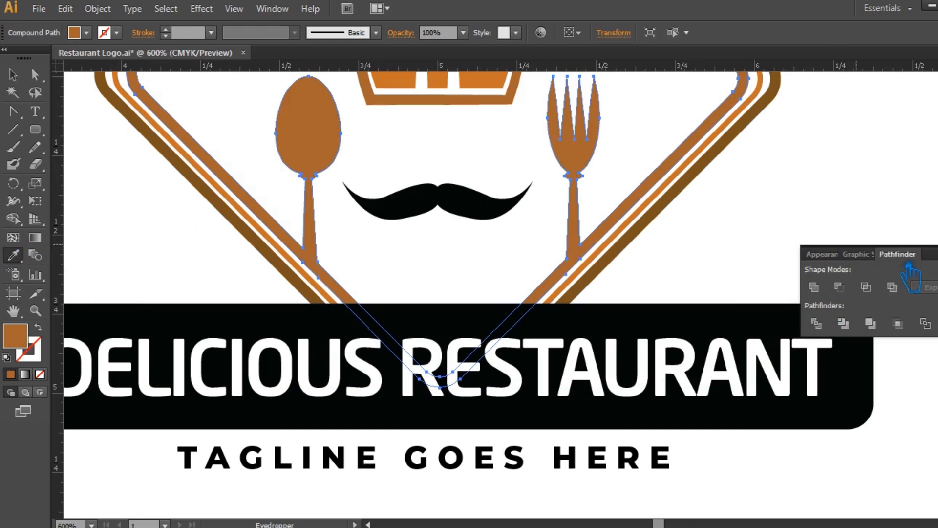
key("shift+ctrl+F9")
left_click(14, 75)
- Fill the banner behind the restaurant name with the middle diamond's orange using the Eyedropper
left_click(847, 344)
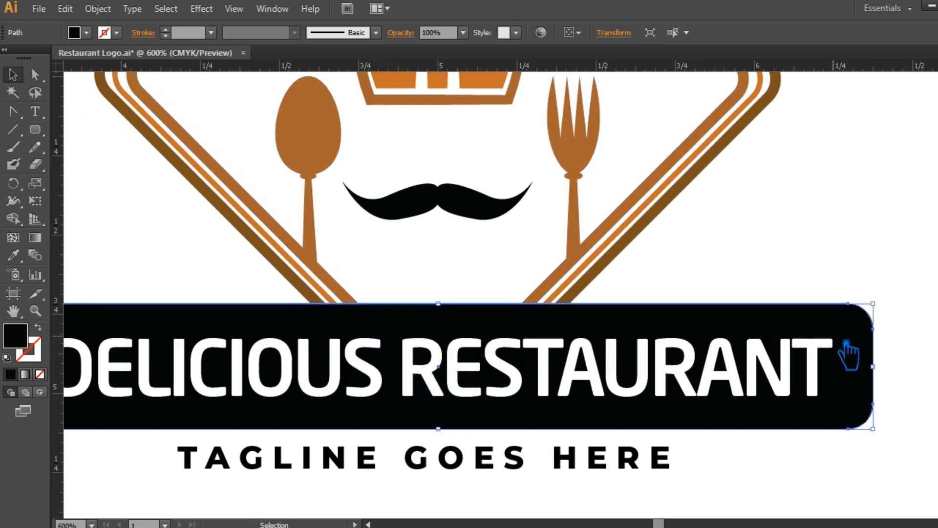
left_click(24, 262)
left_click(237, 222)
left_click(239, 199)
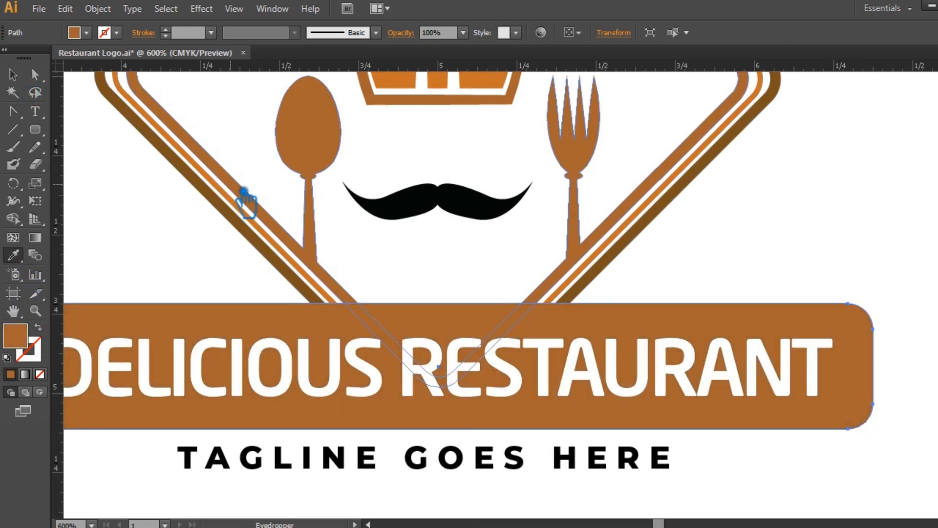
left_click(235, 202)
left_click(262, 388, "ctrl")
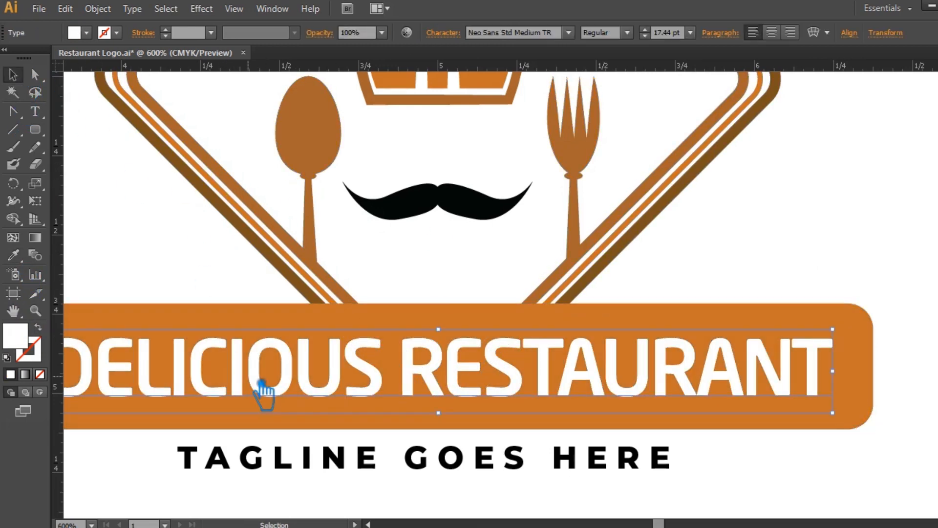
left_click(198, 195)
left_click(125, 169)
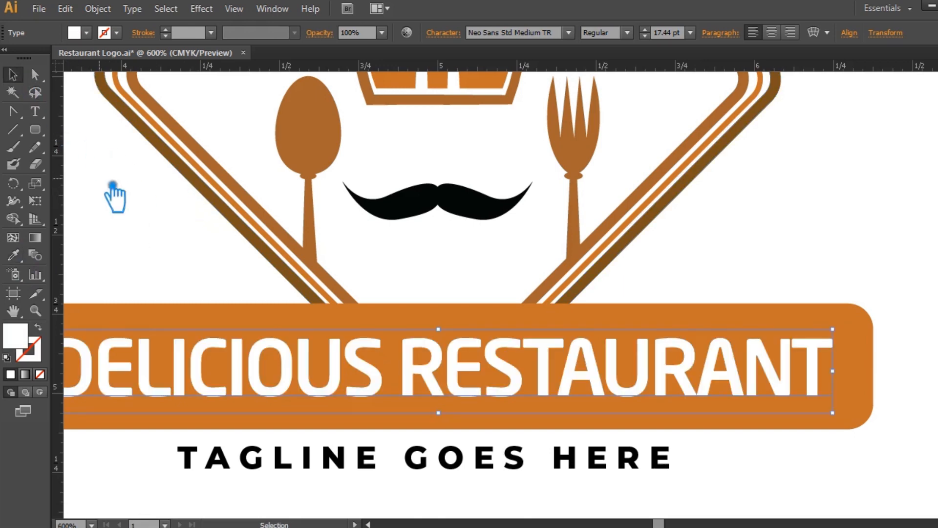
left_click(174, 230, "ctrl")
- Increase the letter tracking of the tagline below the banner
left_click(413, 465, "ctrl")
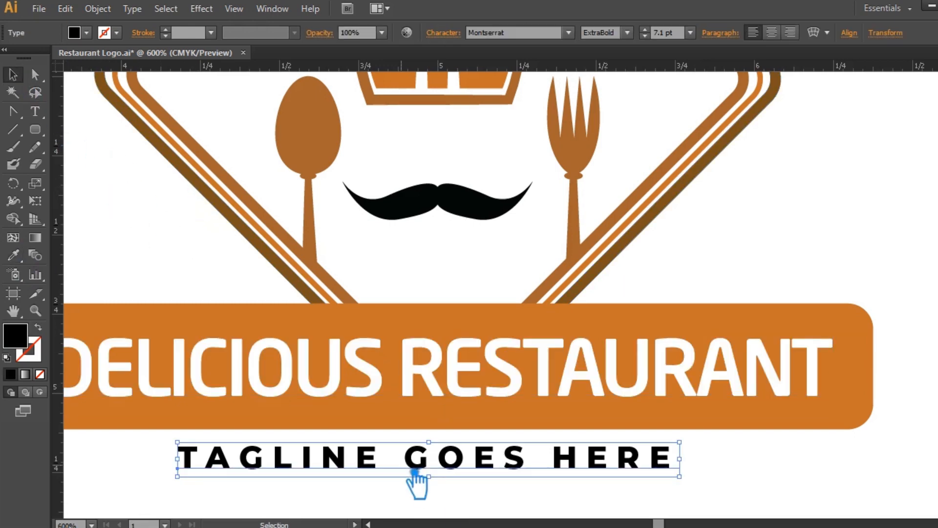
left_click(454, 39)
key("Return")
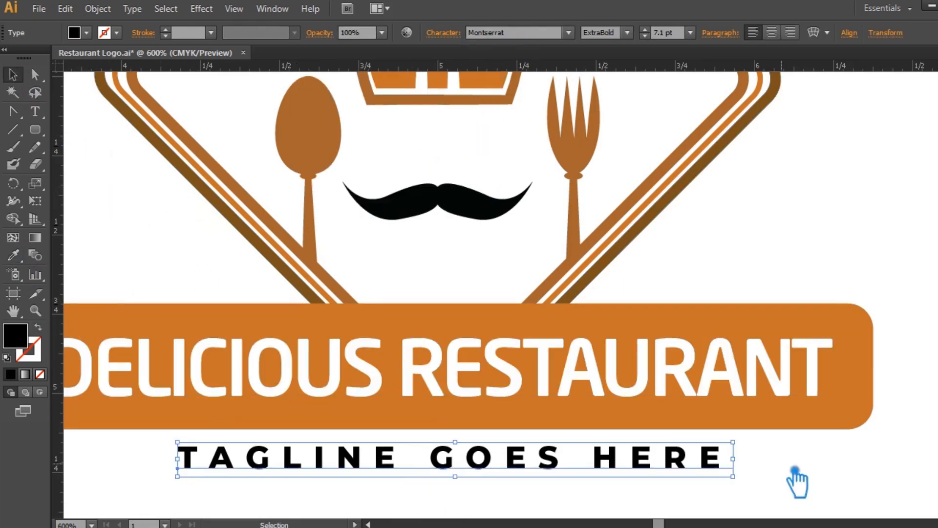
left_click(795, 484)
- Recolour the united spoon, fork and innermost diamond shape to green with the Color Picker
key("ctrl+minus")
key("ctrl+minus")
left_click(409, 272)
left_click_drag(699, 263, 731, 335)
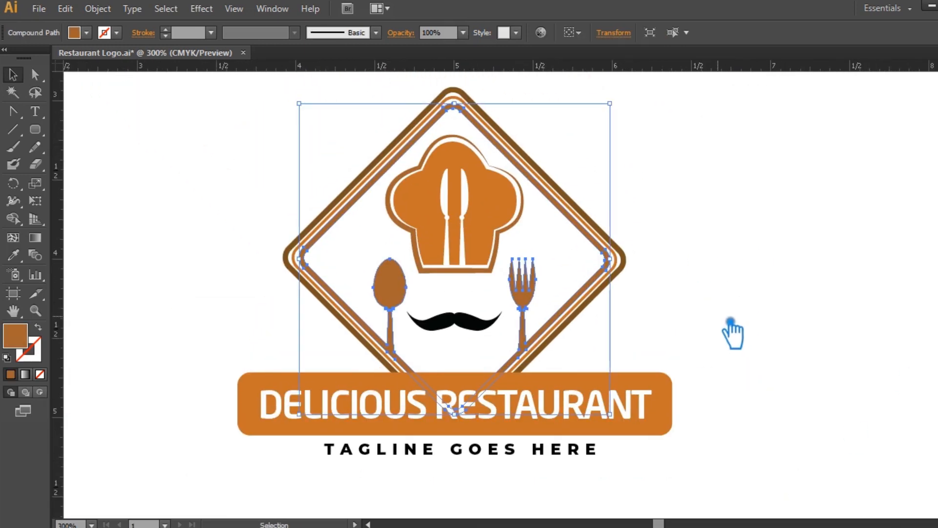
double_click(21, 344)
left_click_drag(608, 255, 607, 258)
left_click_drag(561, 168, 553, 196)
key("Return")
left_click(766, 195)
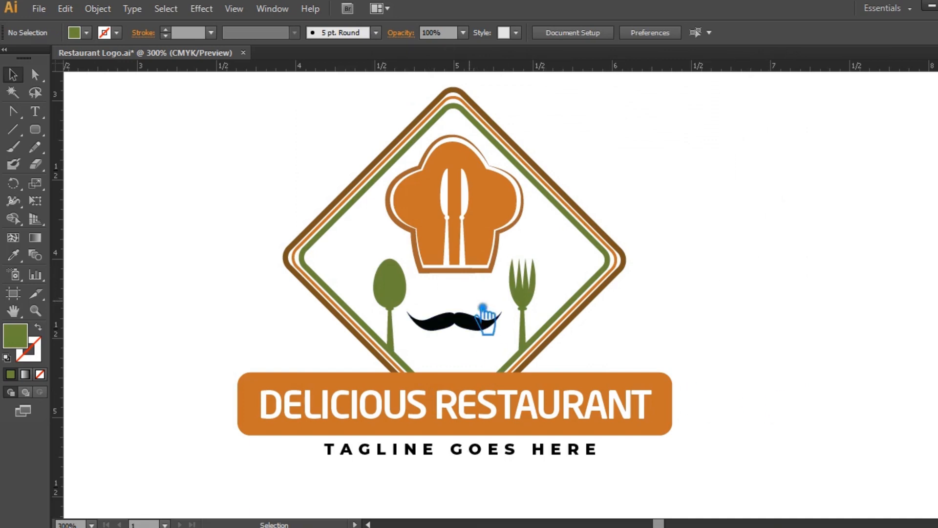
- Fill the moustache with the outermost diamond's dark brown using the Eyedropper
left_click(482, 308)
key("i")
left_click(480, 116)
key("v")
left_click(161, 176)
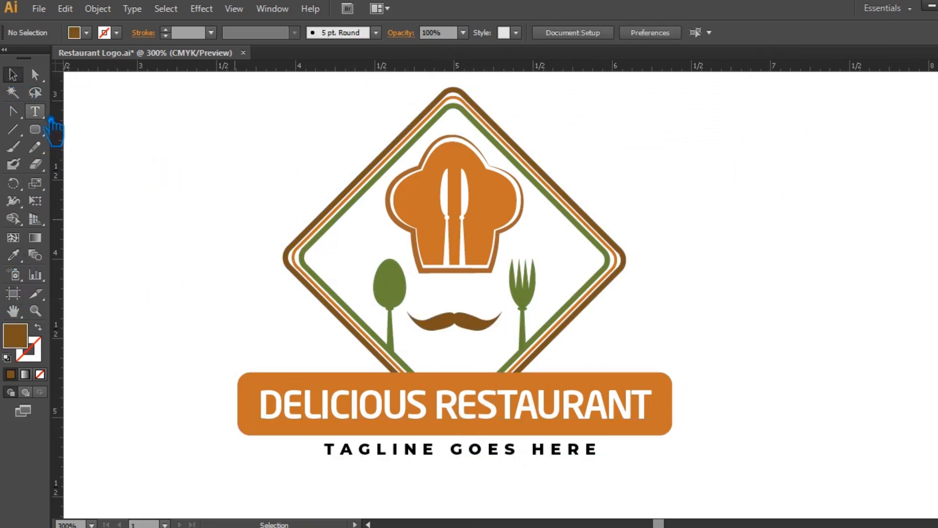
- Apply the spoon's green to the middle diamond with the Eyedropper
left_click(37, 113)
left_click(15, 76)
left_click(400, 293)
left_click(271, 246)
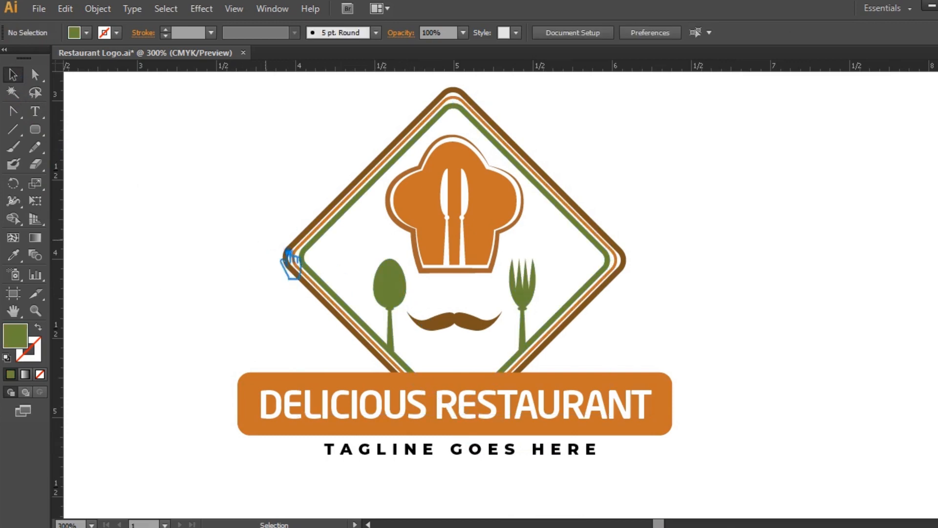
left_click(298, 263)
left_click(13, 255)
left_click(389, 284)
left_click(13, 75)
left_click(131, 122)
- Adjust the united spoon, fork and innermost diamond shape to a lighter olive green with the Color Picker
left_click(322, 262)
double_click(15, 336)
left_click(540, 198)
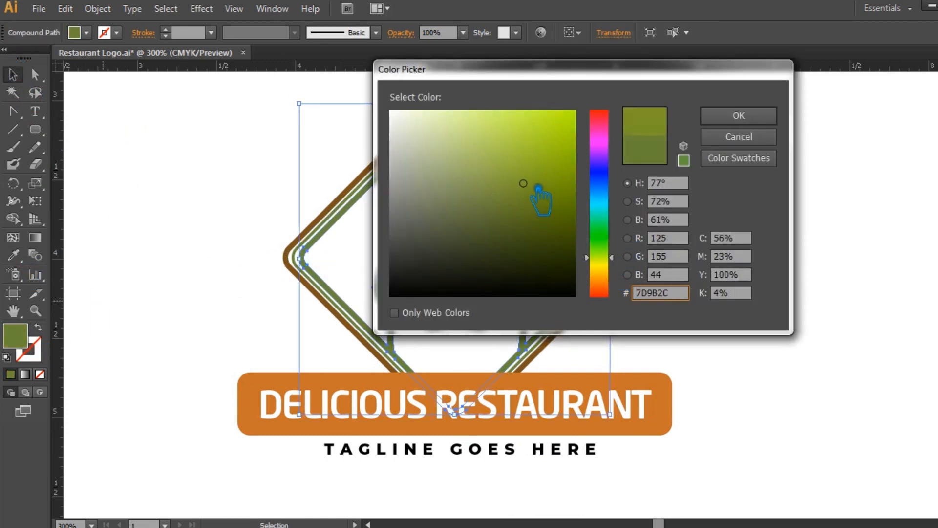
left_click(739, 115)
left_click(801, 188)
- Fill the banner with the outermost diamond's dark brown using the Eyedropper
left_click(668, 416)
key("i")
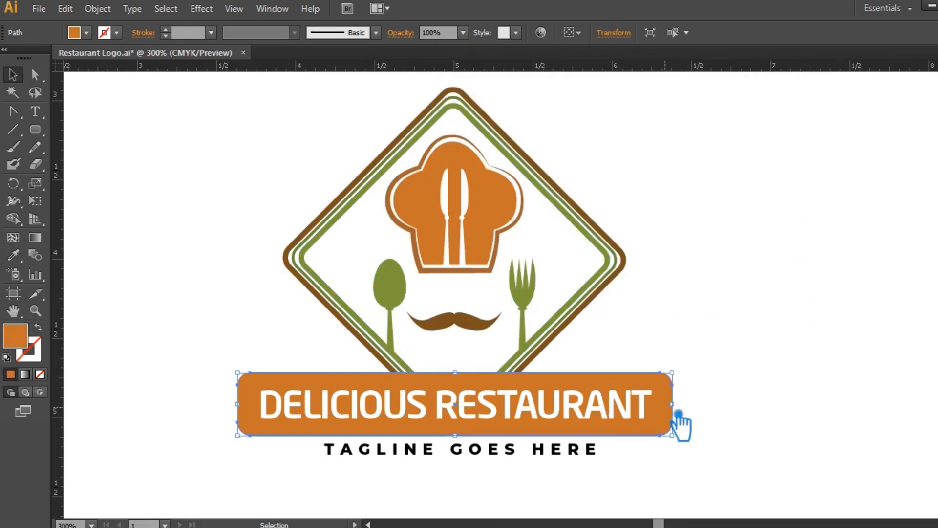
left_click(292, 267)
key("ctrl+shift+a")
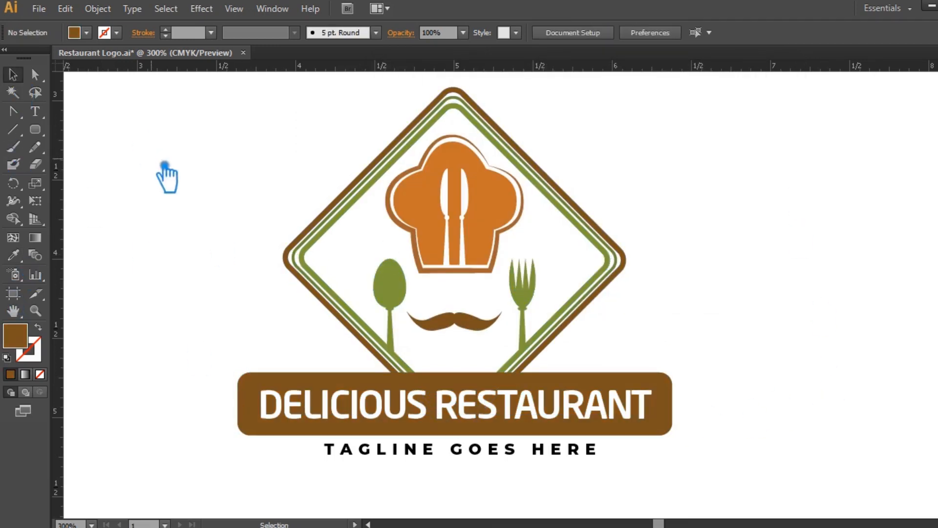
- Colour the word DELICIOUS in the banner with the spoon's olive green
key("t")
left_click_drag(429, 412, 259, 411)
left_click(13, 255)
left_click(394, 293)
left_click(12, 74)
left_click(144, 154)
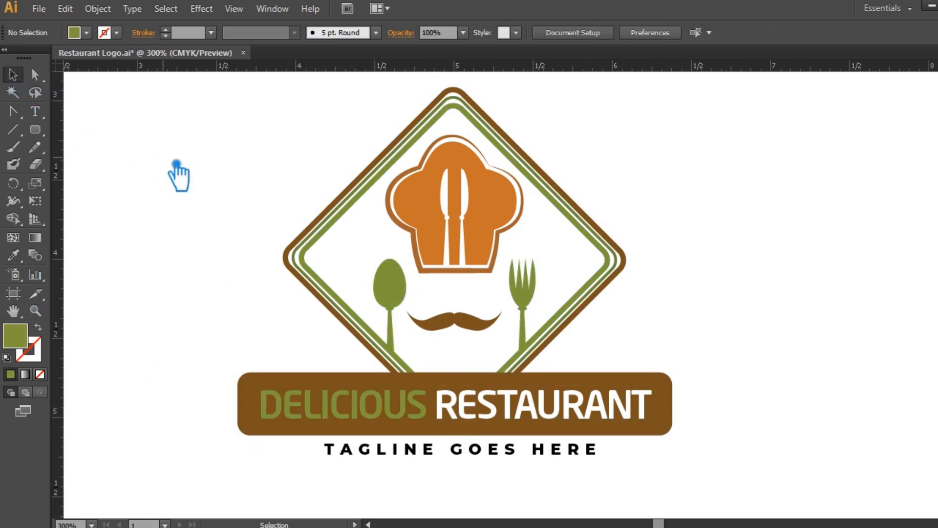
- Brighten the word DELICIOUS to a vivid yellow-green with the Color Picker
key("t")
left_click_drag(429, 412, 259, 412)
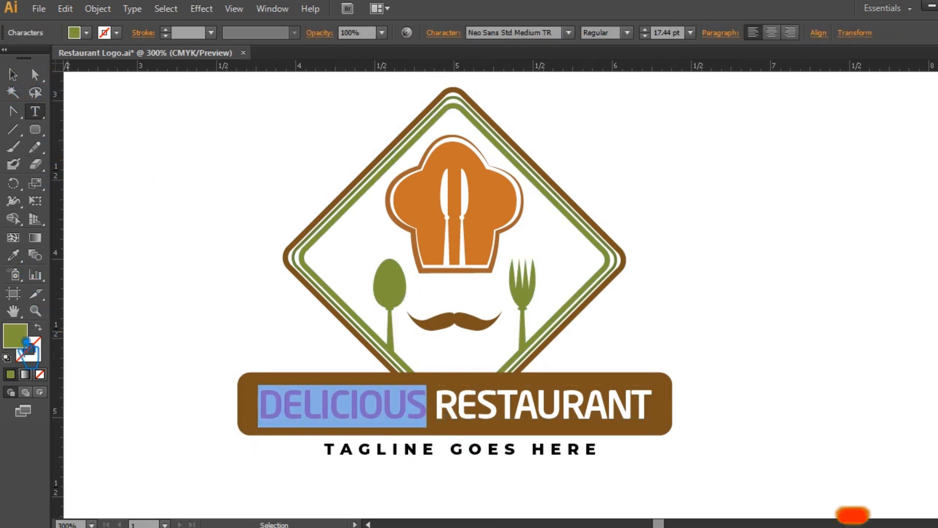
double_click(15, 335)
left_click_drag(537, 158, 572, 130)
left_click(738, 115)
left_click(13, 74)
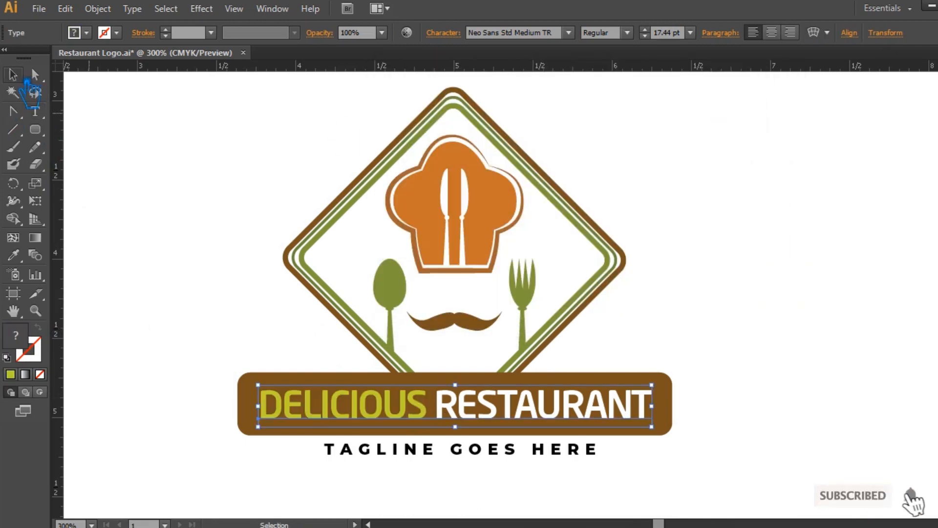
left_click(163, 161)
- Apply the yellow-green of the word DELICIOUS to the chef's hat outline with the Eyedropper
left_click(484, 273)
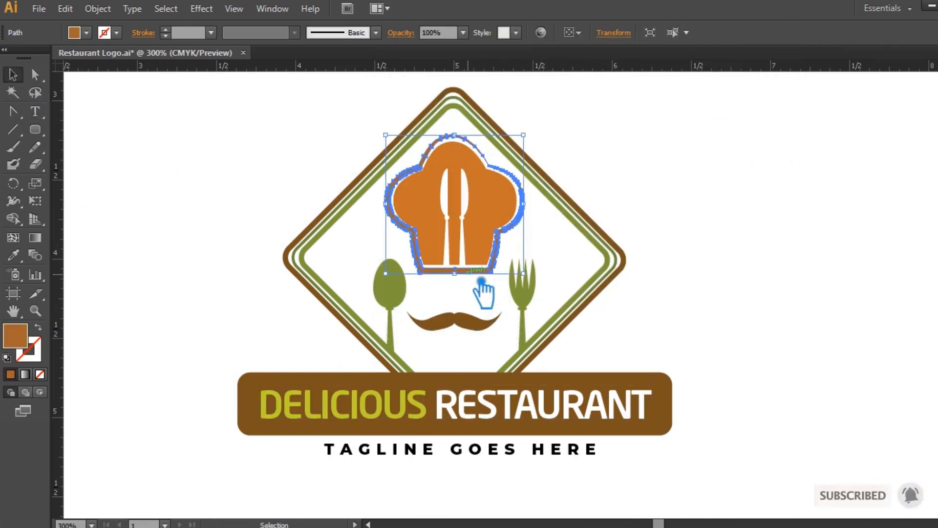
key("i")
left_click(393, 414)
key("v")
left_click(153, 147)
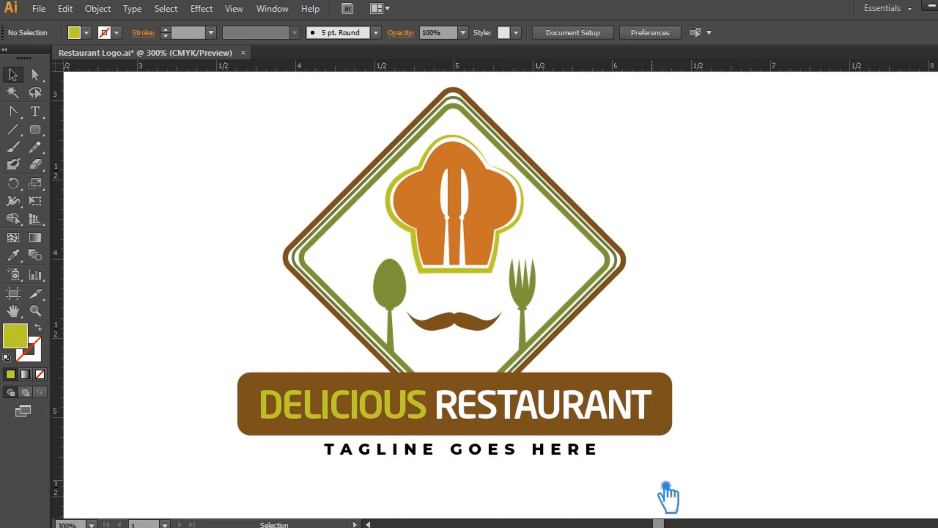
- Select all the logo's objects and align them to a common horizontal centre
key("ctrl+a")
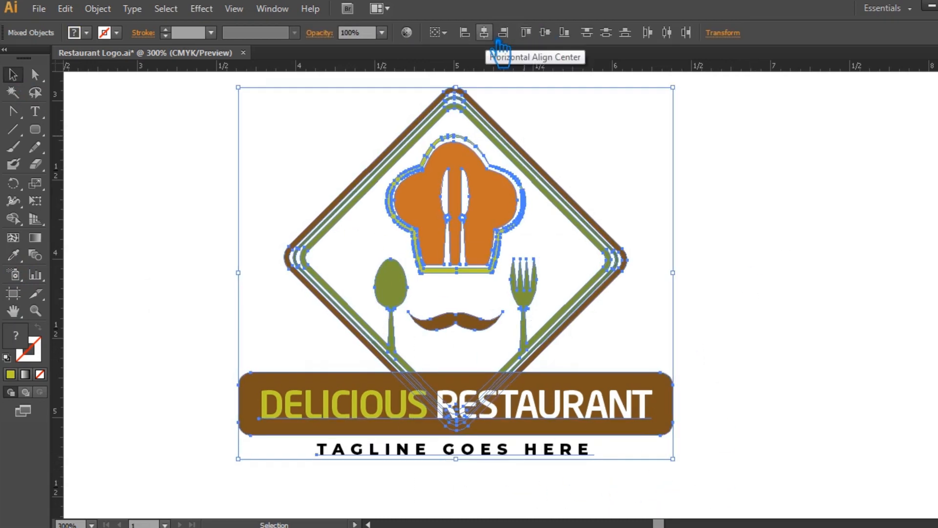
left_click(814, 289)
- Fill the inner shape of the chef's hat with the spoon's olive green using the Eyedropper
left_click(507, 222)
key("i")
left_click(403, 298)
key("v")
left_click(509, 273)
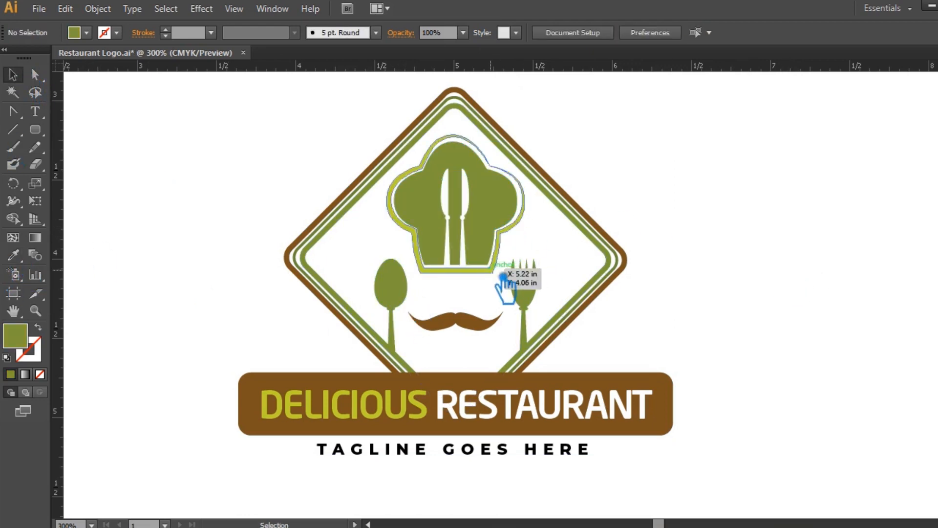
- Recolour the chef's hat outline with the outer diamond's brown using the Eyedropper and save the file
left_click(496, 263)
key("i")
left_click(351, 205)
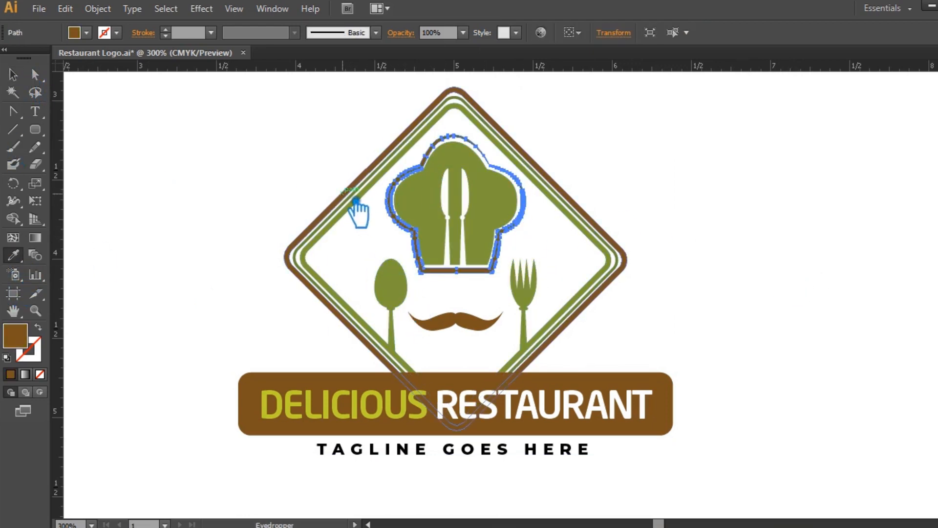
key("v")
left_click(197, 149)
key("ctrl+s")
- Apply the moustache's brown to the word DELICIOUS with the Eyedropper
left_click_drag(429, 406, 257, 405)
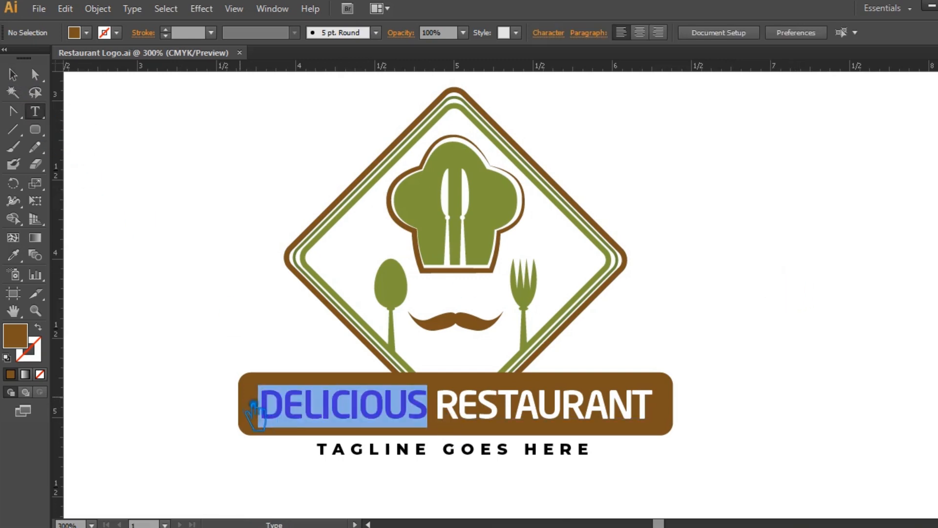
key("i")
left_click(459, 329)
left_click(13, 74)
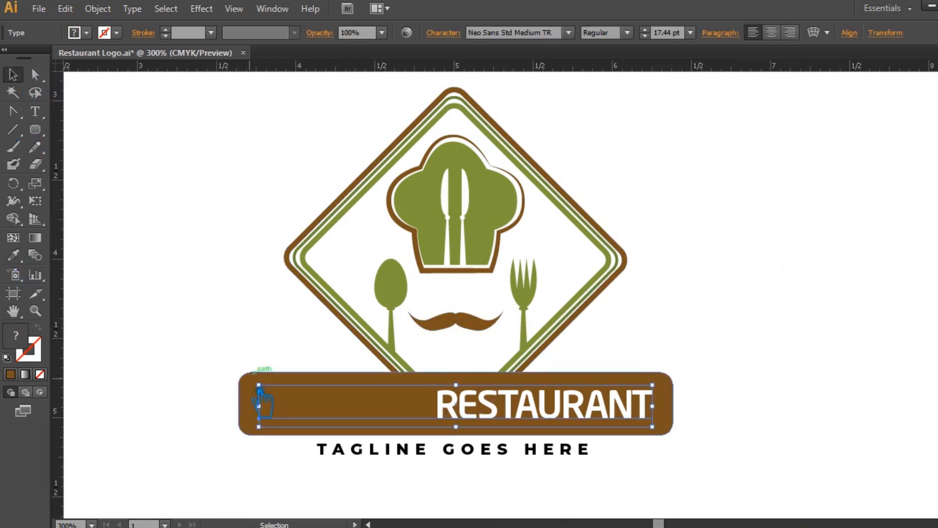
- Fill the banner shape with the chef's hat's olive green using the Eyedropper
left_click(248, 381)
left_click(14, 255)
left_click(434, 212)
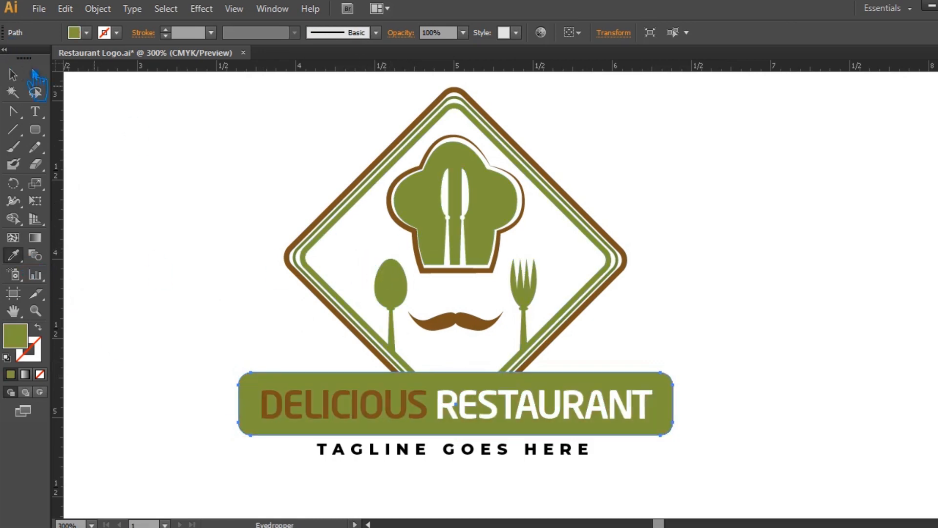
key("v")
left_click(179, 167)
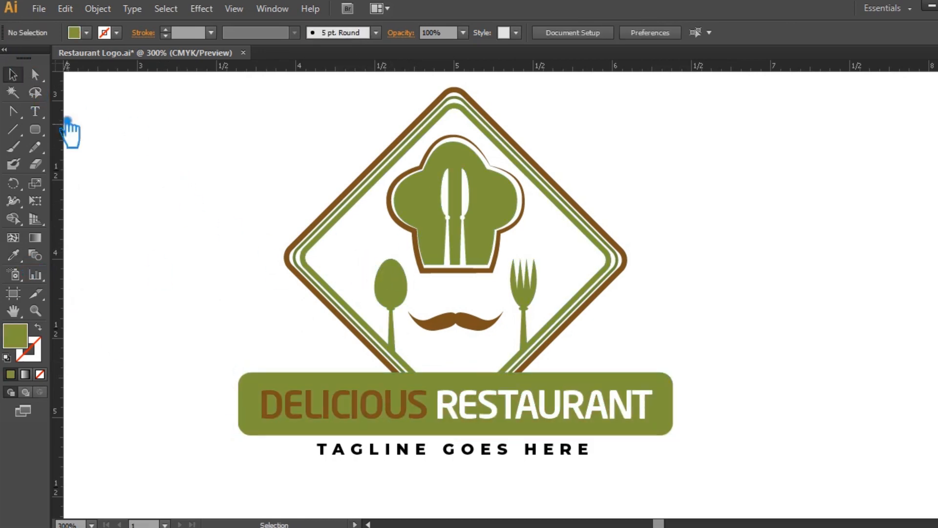
- Replace the word RESTAURANT with FOOD and enlarge the banner title to about 22 pt
key("t")
left_click_drag(436, 406, 673, 432)
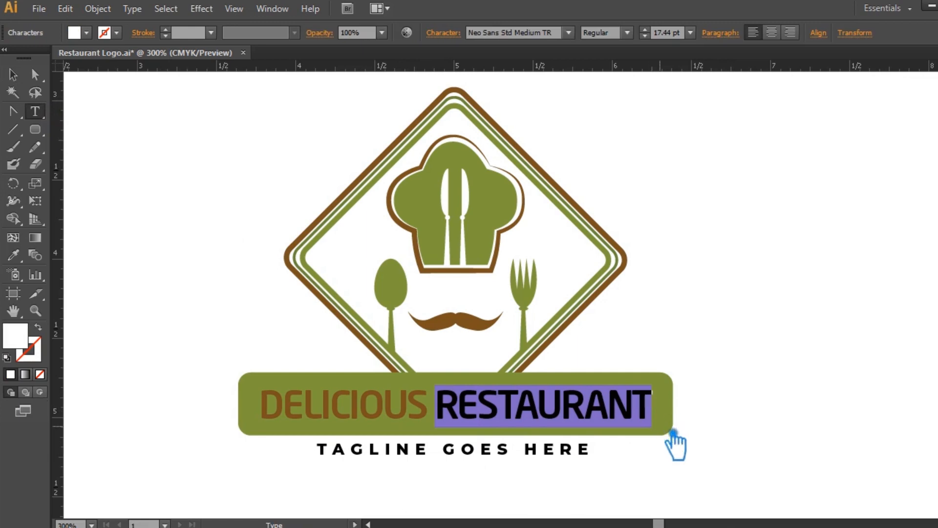
type("FOOD")
key("Escape")
left_click_drag(528, 404, 606, 394)
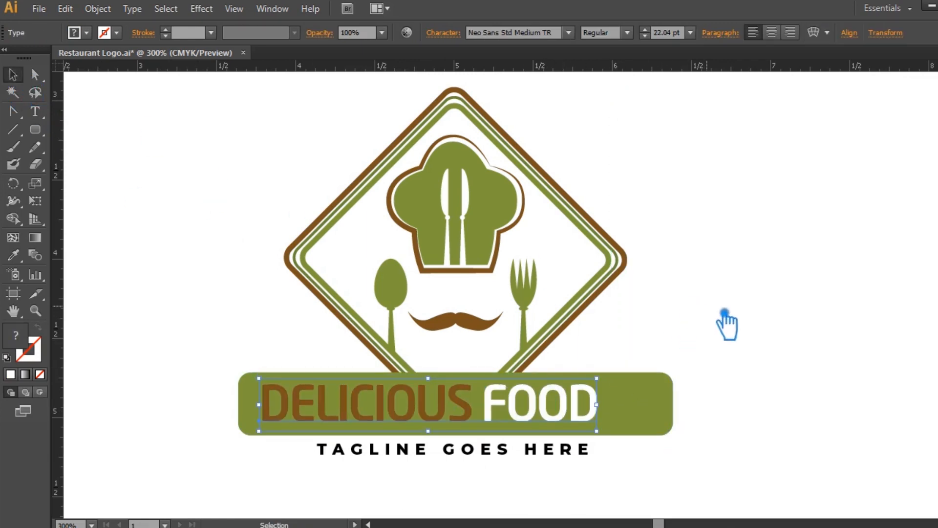
left_click(690, 304)
- Select all the logo's objects and align them to their horizontal centre
left_click_drag(720, 507, 260, 161)
left_click(484, 33)
left_click(742, 271)
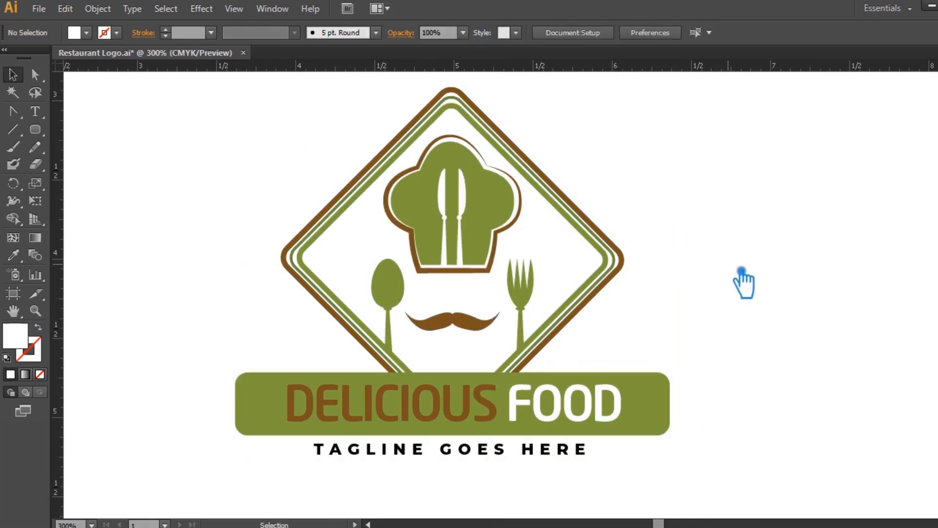
- Shift the inner anchor points of the banner's right end inward to form a notched ribbon tail
key("a")
left_click_drag(703, 482, 667, 345)
key("Left")
key("Left")
key("Left")
key("Left")
key("Left")
key("Left")
key("Left")
key("Left")
key("Left")
key("Left")
key("Left")
key("Left")
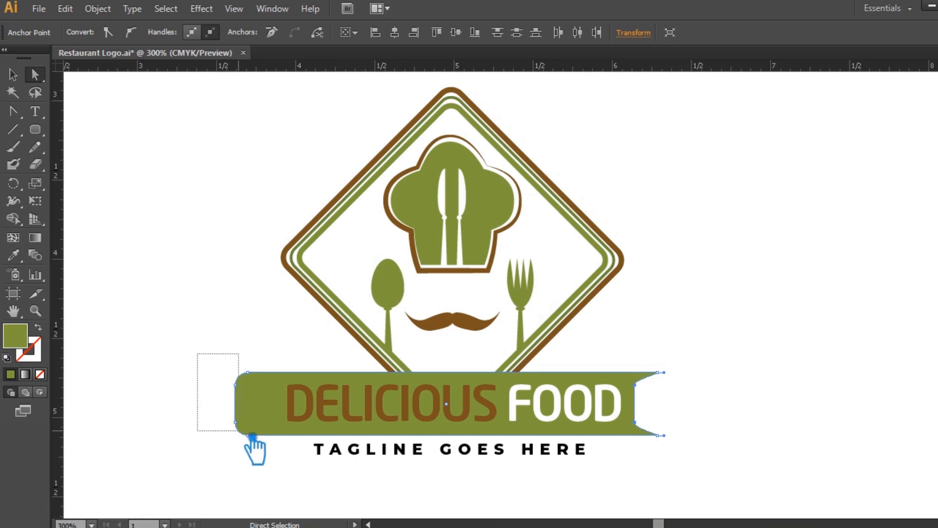
- Shift the inner anchor points of the banner's left end inward to form a matching ribbon tail
key("Right")
key("Right")
key("Right")
key("Right")
key("Right")
key("Right")
key("Right")
key("Right")
key("Right")
key("Right")
key("Right")
key("Right")
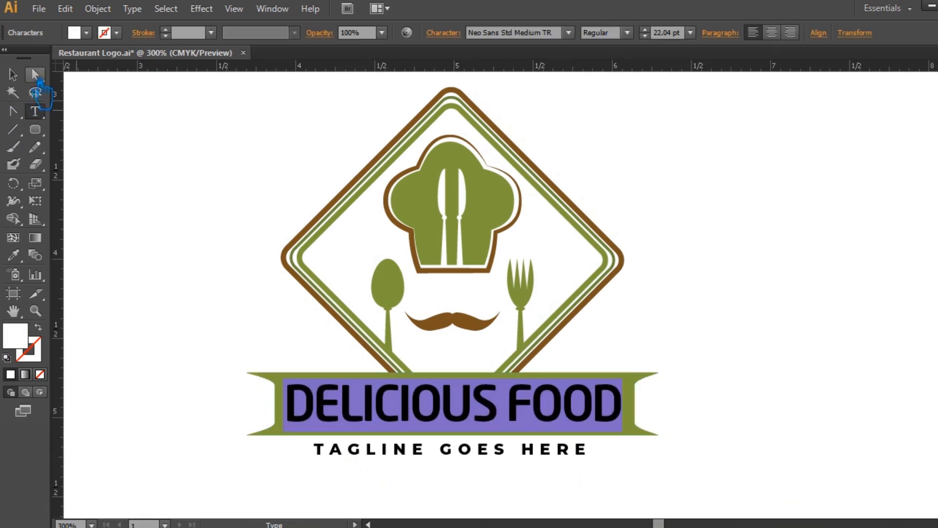
- Make the whole DELICIOUS FOOD title white and scale it down to 21.66 pt
key("Escape")
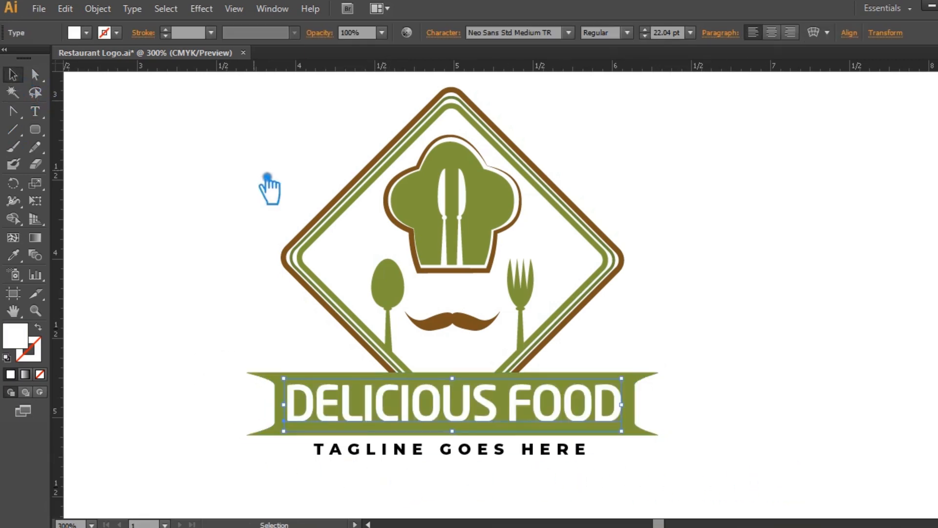
left_click(268, 189)
left_click(524, 411)
left_click_drag(634, 384, 635, 385)
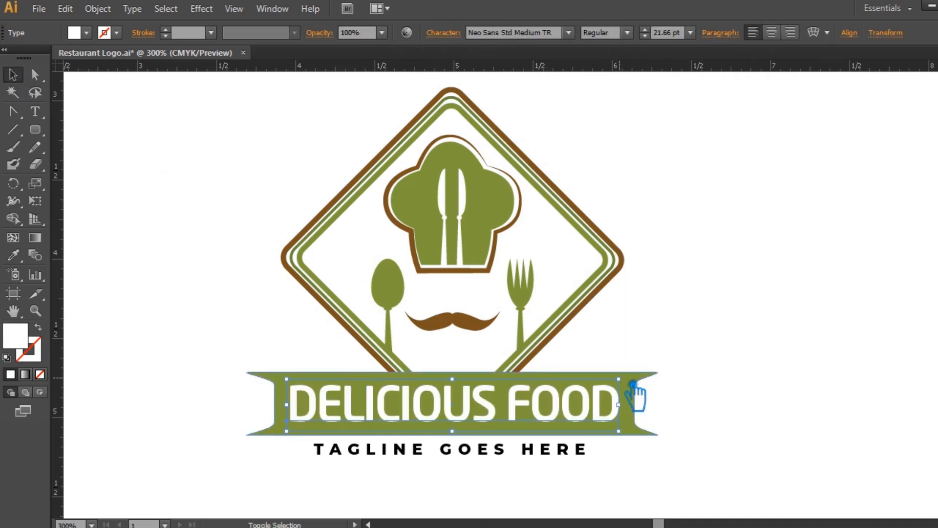
left_click(742, 338)
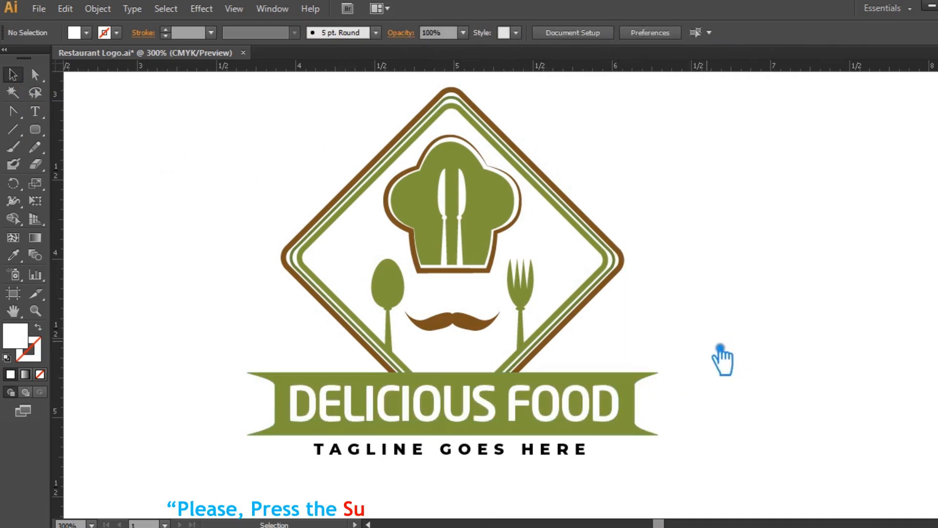
- Fill the ribbon banner with the moustache's brown using the Eyedropper
left_click(648, 388)
left_click(13, 255)
left_click(483, 328)
left_click(13, 74)
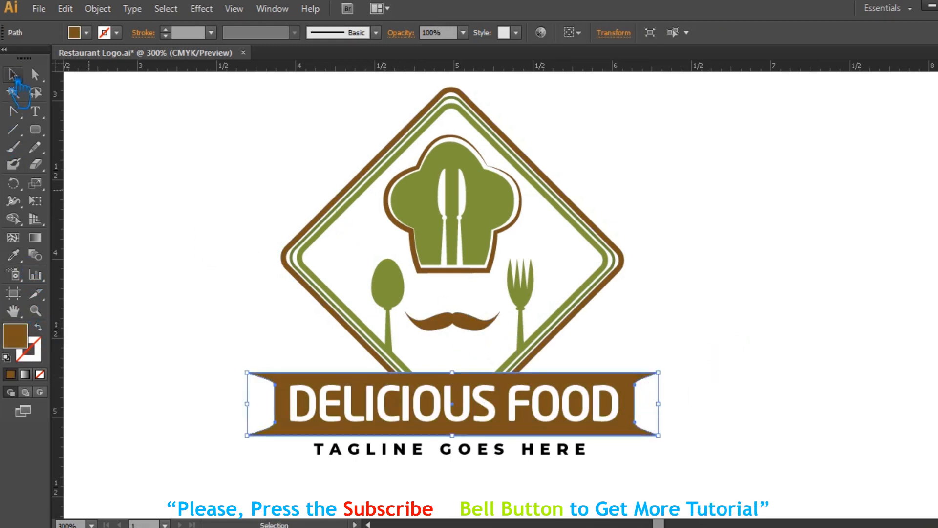
- Apply the chef's hat's olive green to the tagline text with the Eyedropper
left_click(455, 451)
left_click(14, 255)
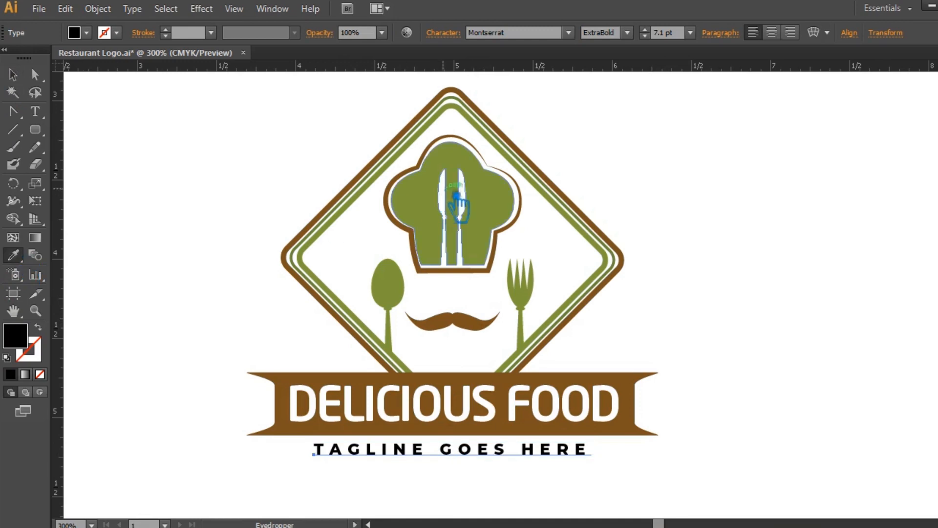
left_click(454, 168)
left_click(13, 74)
left_click(710, 470)
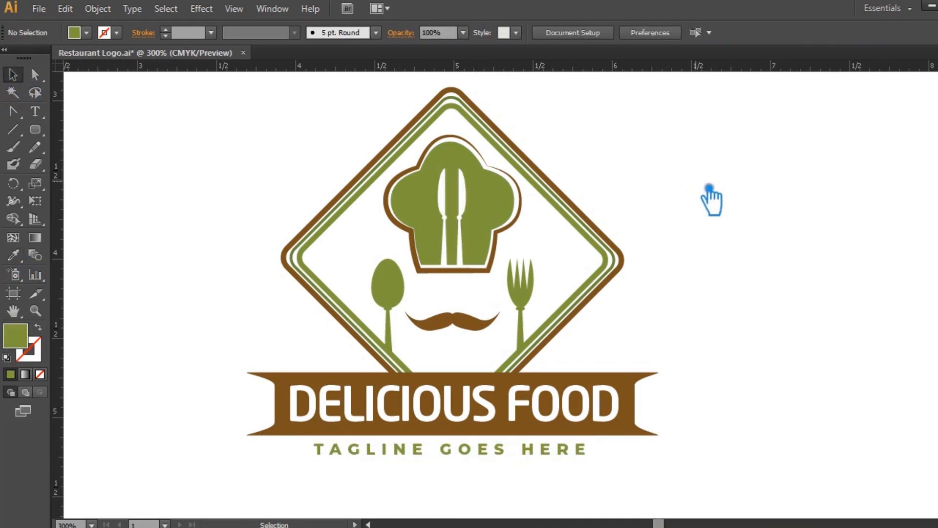
- Recolour the tagline text dark grey with the Color Picker
left_click(538, 459)
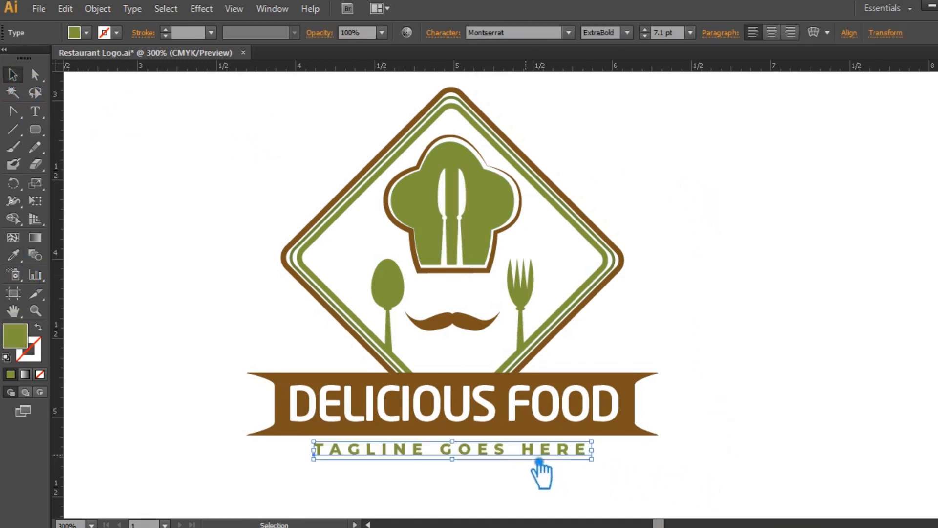
double_click(19, 349)
left_click_drag(403, 186, 390, 231)
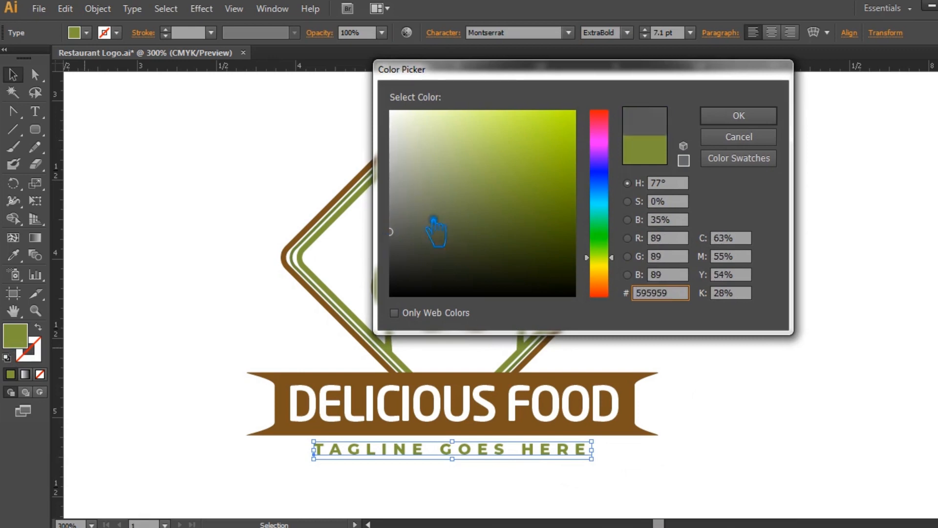
left_click(739, 115)
double_click(28, 345)
left_click(398, 261)
left_click(754, 120)
left_click(803, 259)
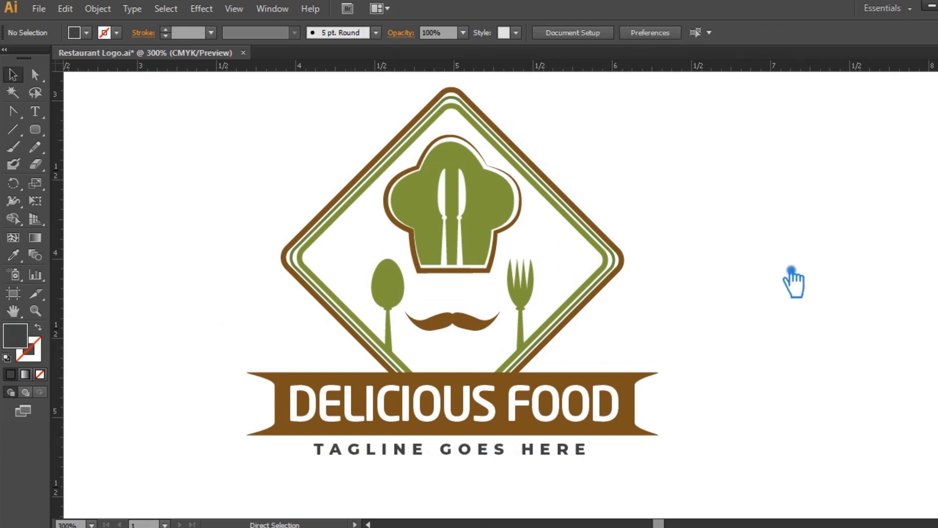
- Group the banner, title and tagline and enlarge the group proportionally so the banner extends well beyond the diamond
left_click_drag(639, 499, 585, 401)
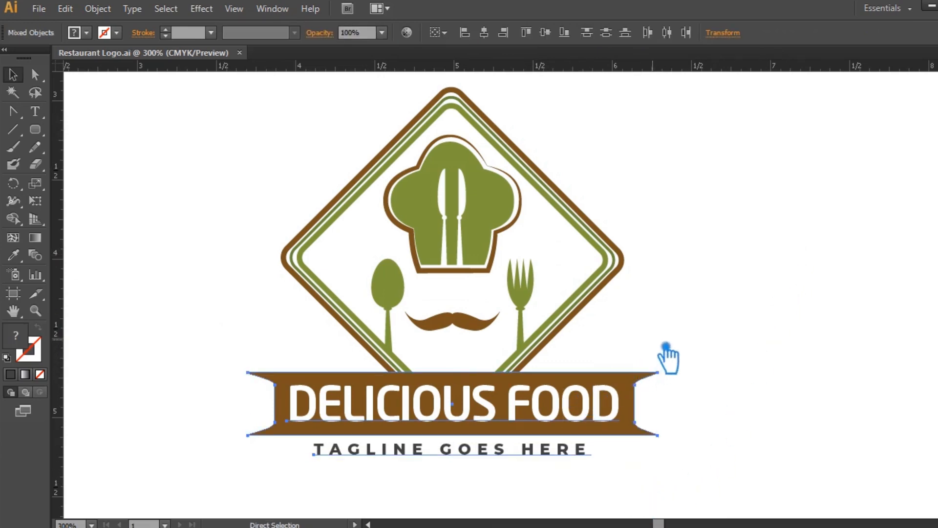
key("ctrl+g")
left_click_drag(658, 371, 773, 351)
left_click(777, 288)
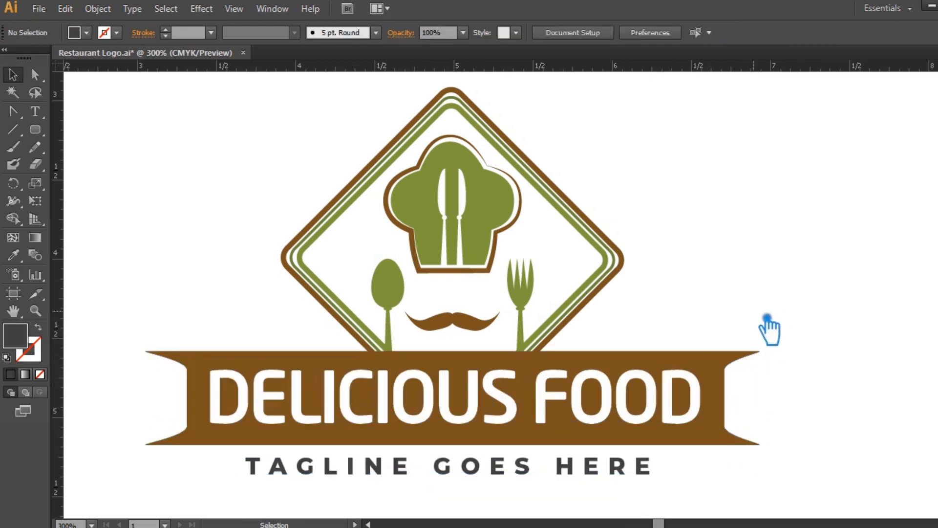
- Select the tagline inside the group and reduce its font size to 10 pt
left_click_drag(658, 453, 733, 495)
left_click(610, 470)
right_click(609, 462)
left_click(567, 483)
left_click(582, 496)
key("a")
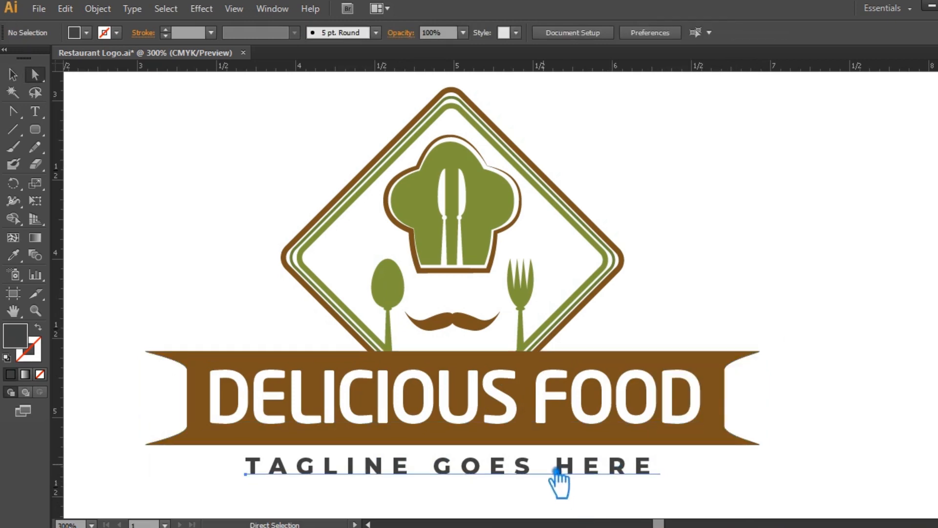
left_click(559, 472)
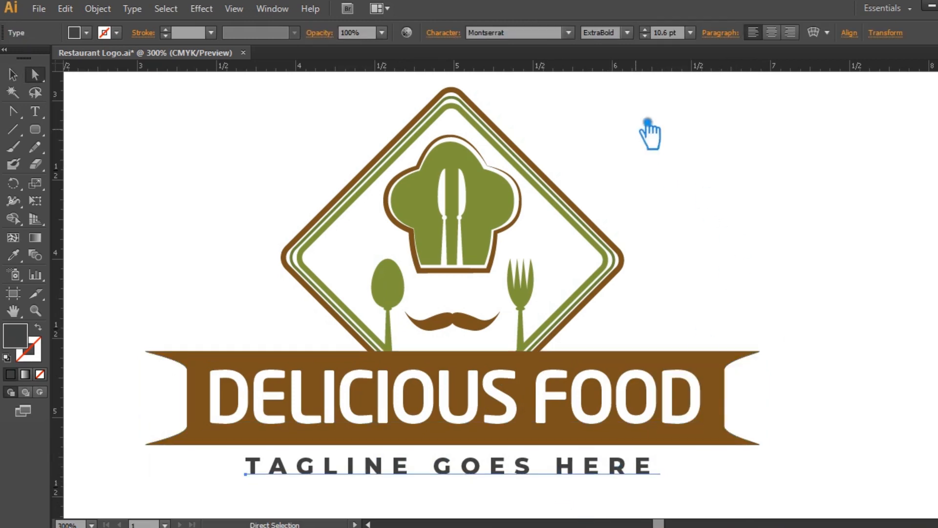
left_click(645, 36)
left_click(645, 36)
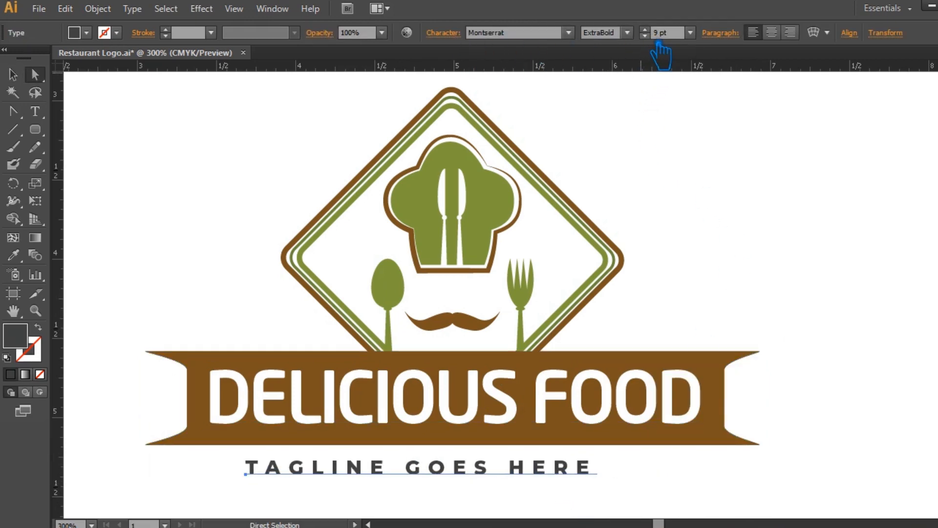
key("ctrl+z")
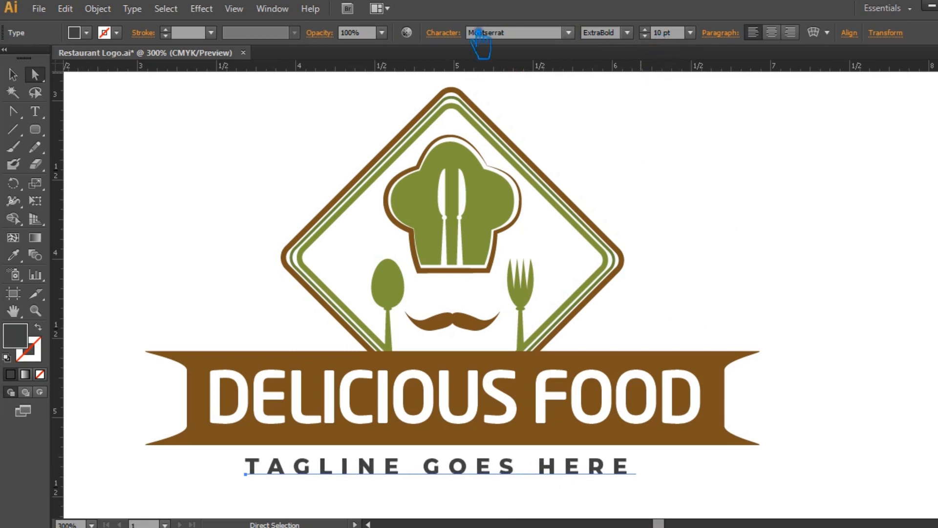
- Ungroup the banner, title and tagline
left_click(22, 75)
left_click(800, 215)
left_click(655, 410)
right_click(645, 397)
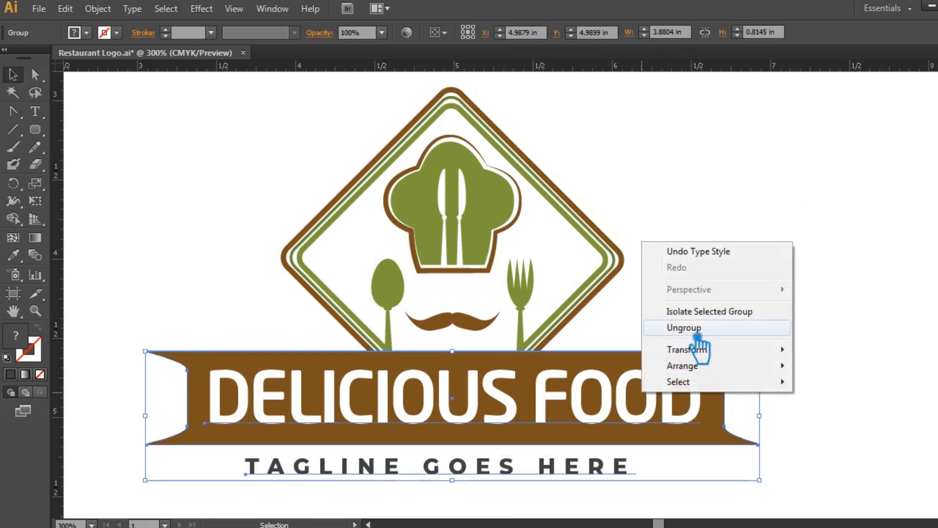
left_click(689, 325)
left_click(782, 361)
- Align all the logo's objects to their horizontal centre and save the file
left_click_drag(782, 491, 283, 184)
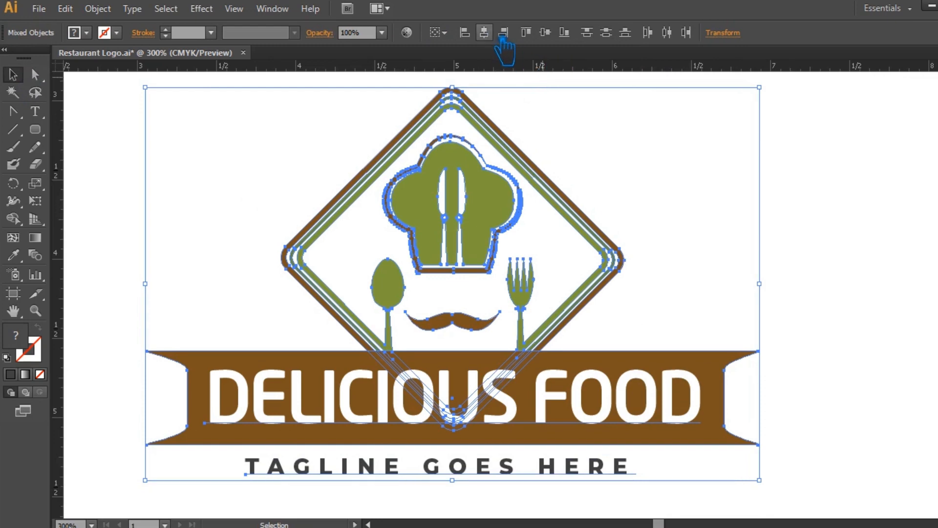
left_click(483, 32)
left_click(799, 214)
key("ctrl+s")
- Draw a rectangle as wide as the banner's left ribbon tail and place it over the right tail as a guide
key("m")
left_click_drag(145, 351, 186, 411)
key("v")
left_click_drag(767, 262, 784, 205)
left_click(785, 205)
left_click_drag(187, 336, 760, 338)
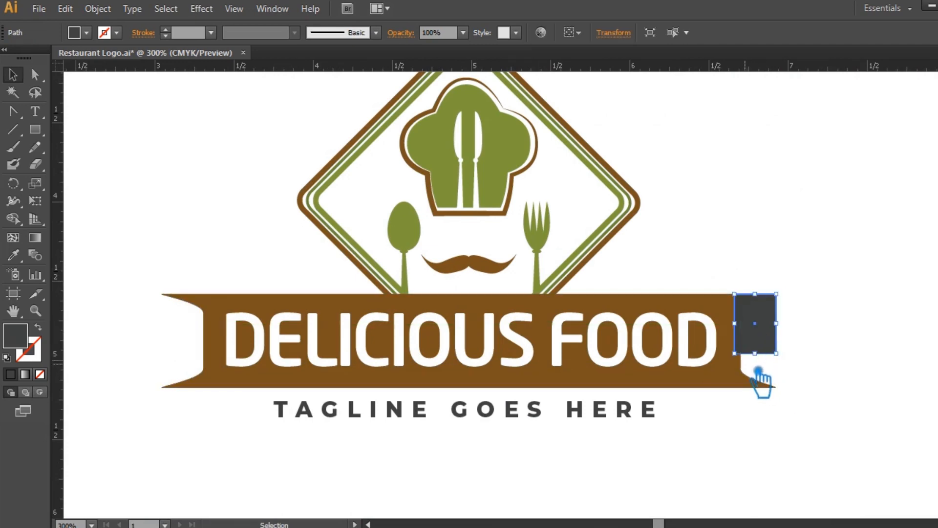
- Move the right ribbon tail's inner anchor points to the guide rectangle's inner edge, and delete the rectangle
left_click(748, 369)
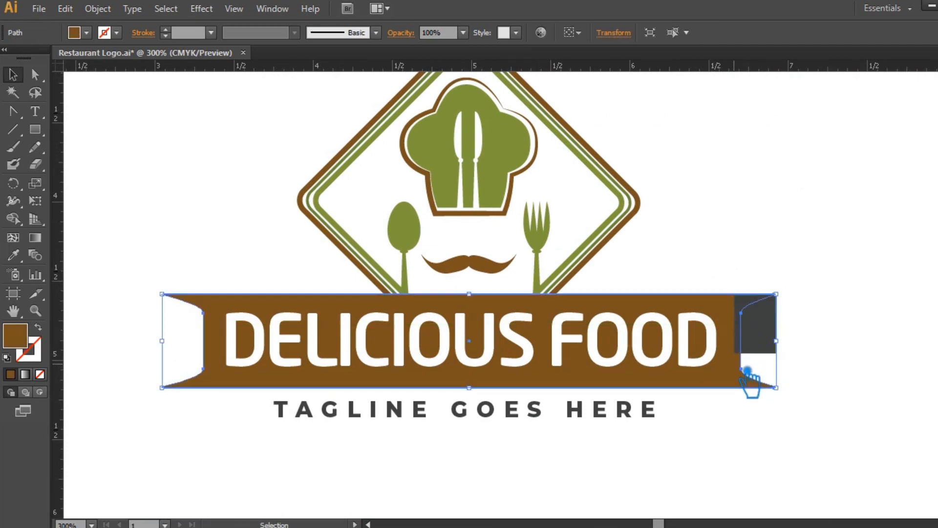
key("a")
left_click(759, 332)
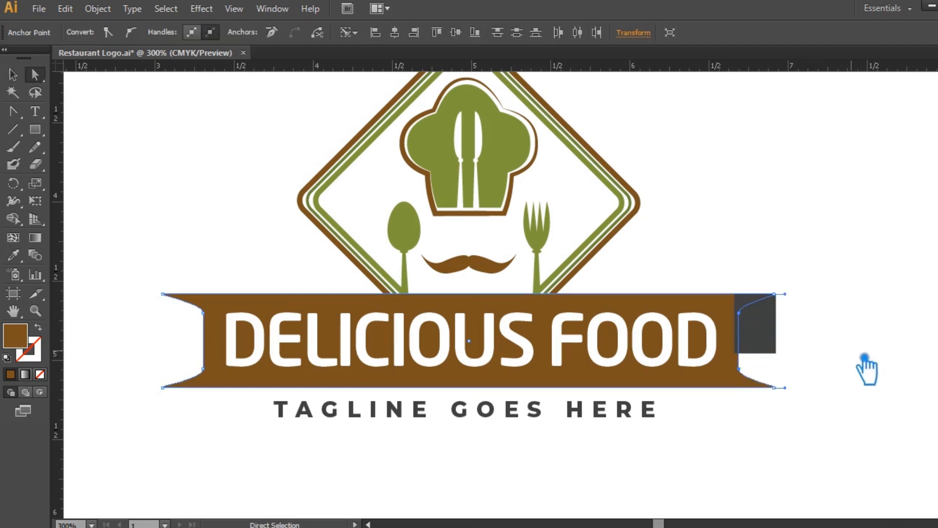
left_click(13, 74)
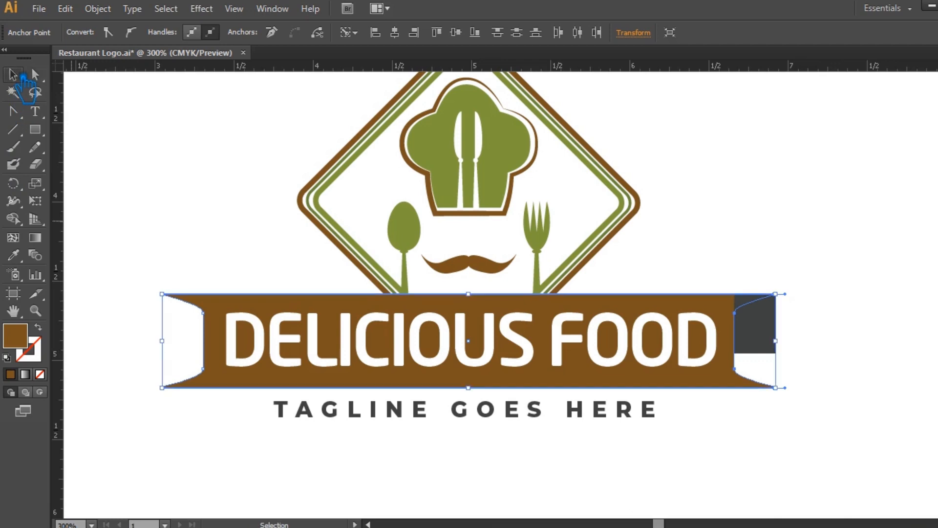
left_click(778, 239)
left_click(771, 337)
key("Delete")
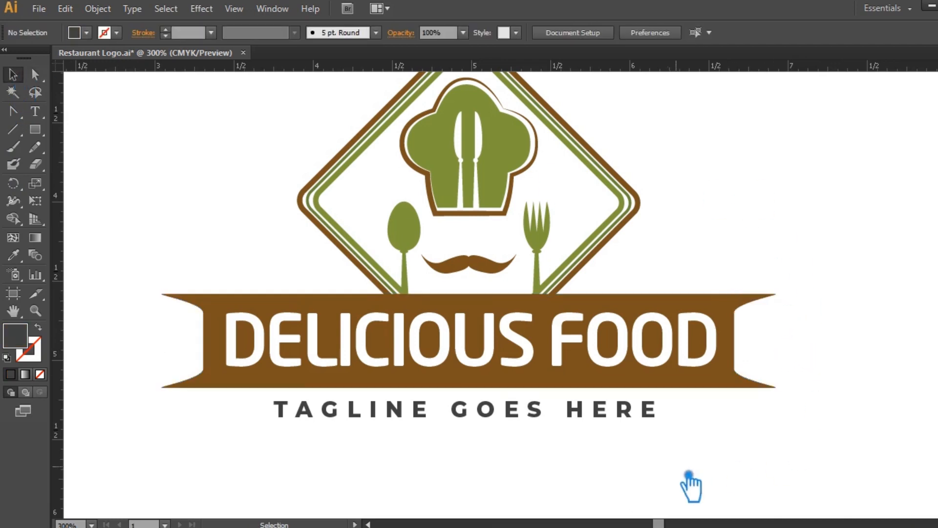